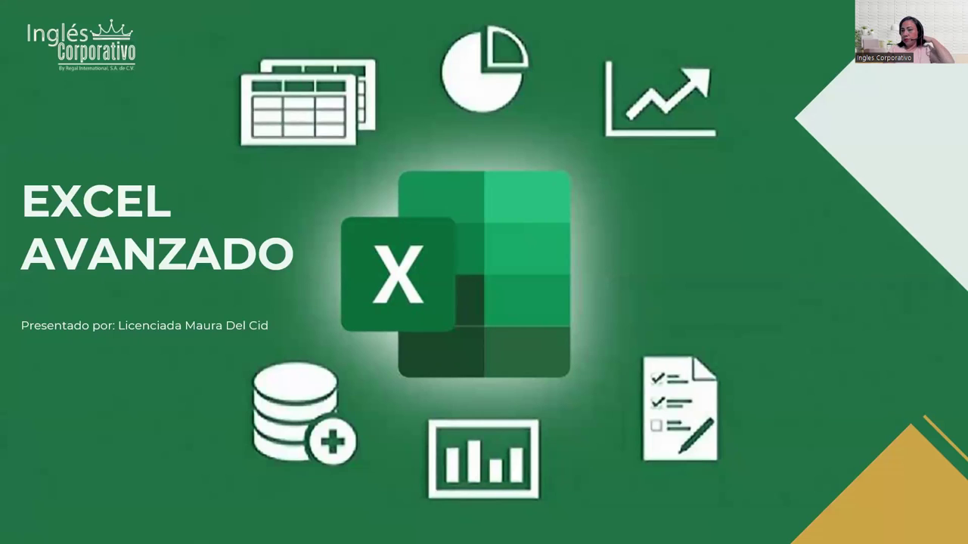
Step: Advance the slideshow two slides, past the Sesión 10 title slide to the Agenda slide
key(Right)
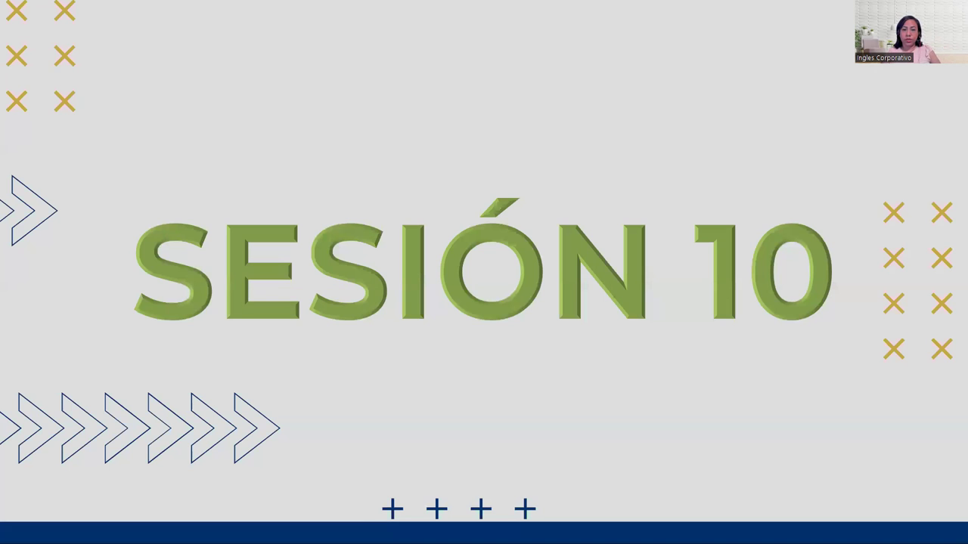
key(Right)
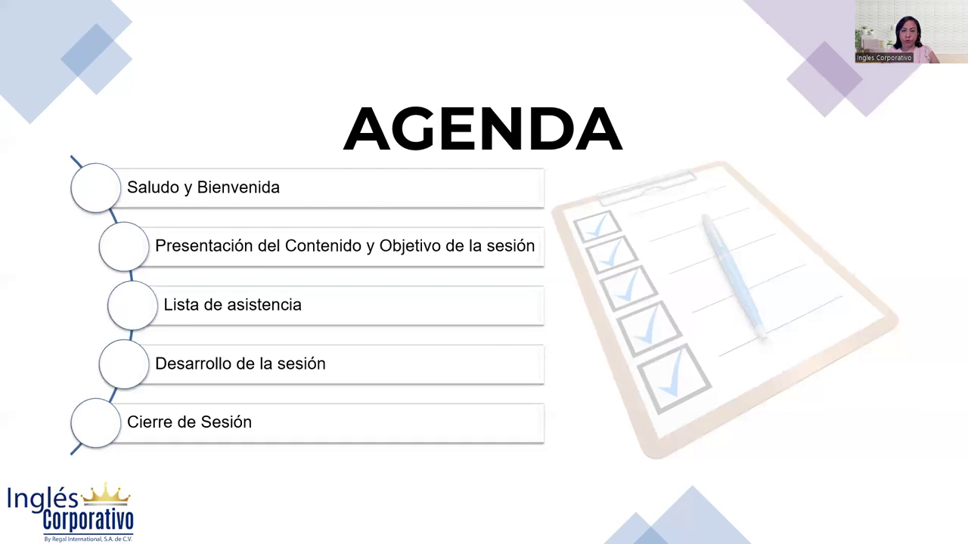
Step: Advance past the Contenido Sesión 10 slide to the Objetivo Sesión 10 slide
key(Right)
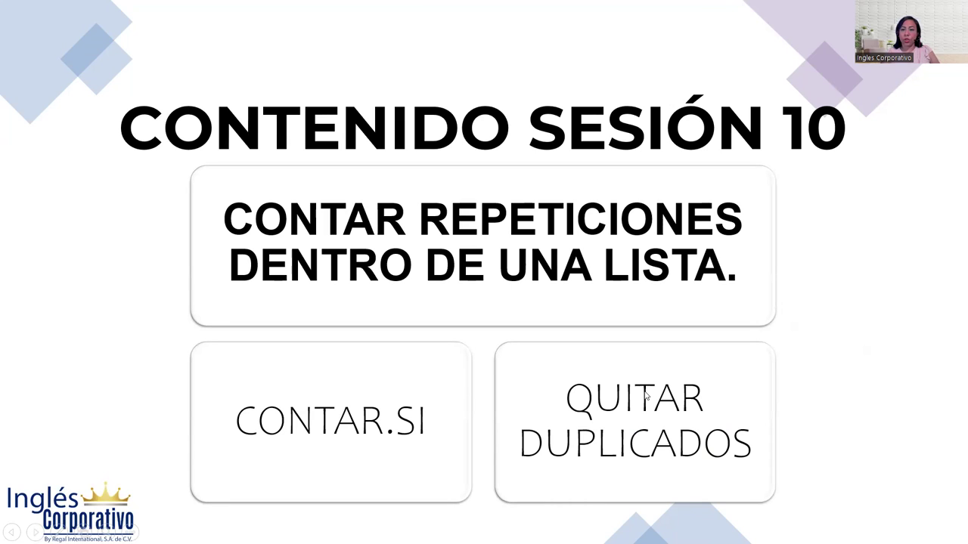
key(Right)
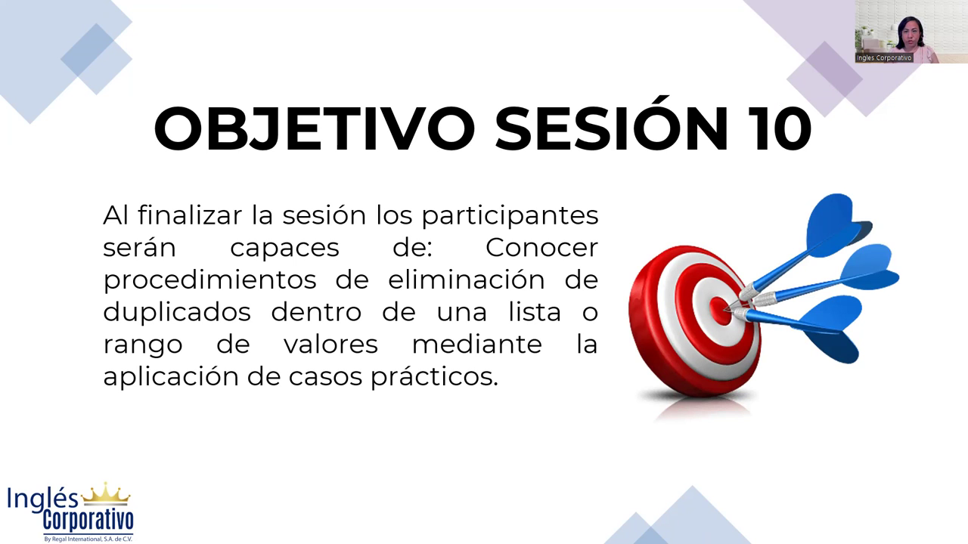
Step: Advance one slide to 'Contar repeticiones dentro de una lista'
key(Right)
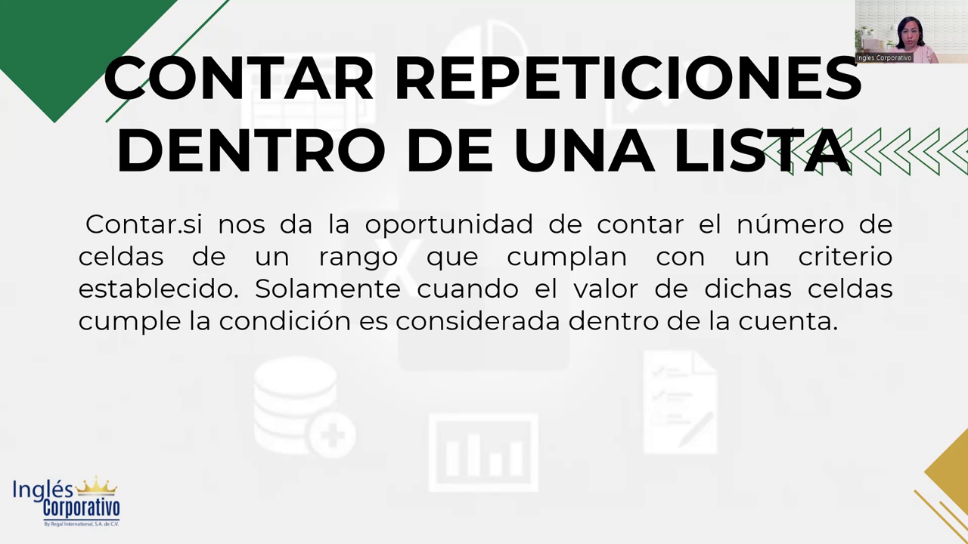
Step: Advance one slide to 'Quitar valores duplicados'
key(Right)
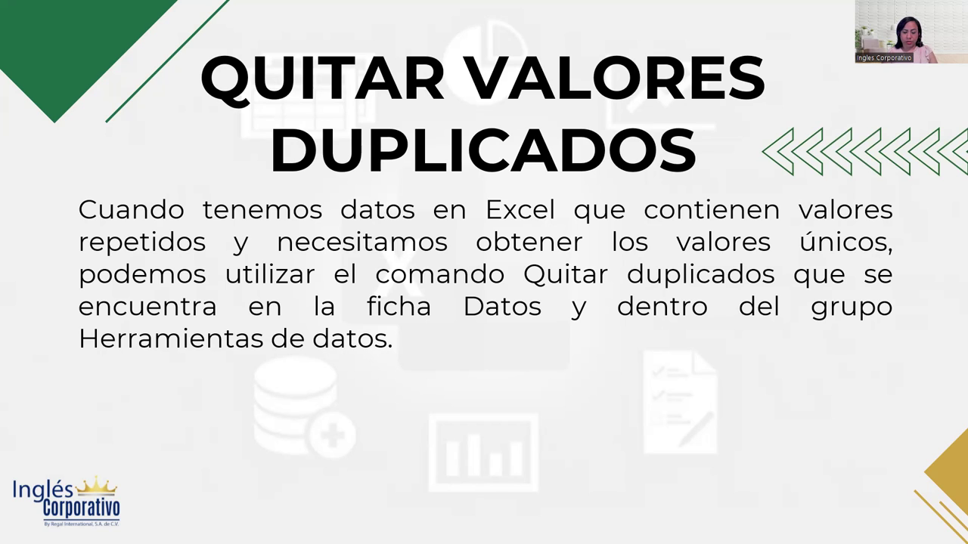
mouse_move(205, 47)
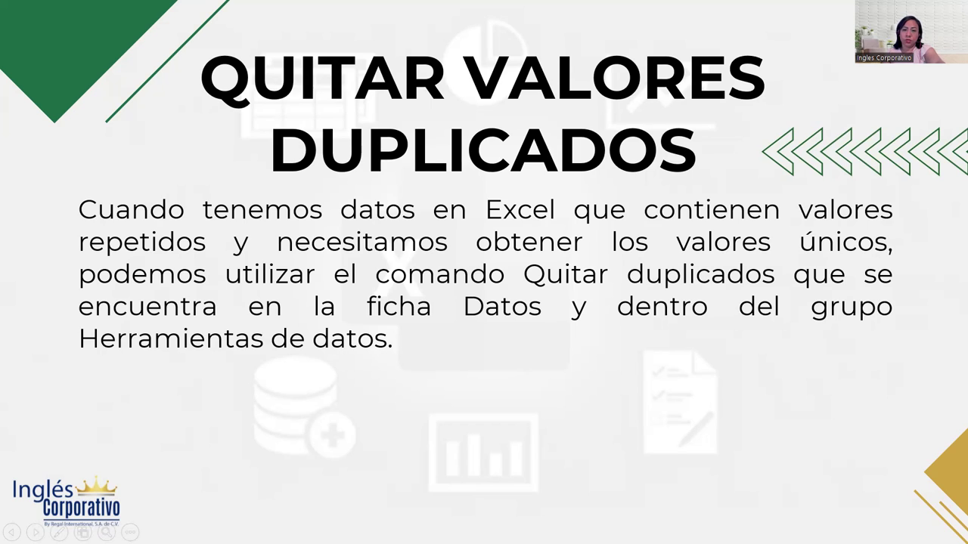
Step: Advance the slideshow toward the Desarrollo slide
key(Right)
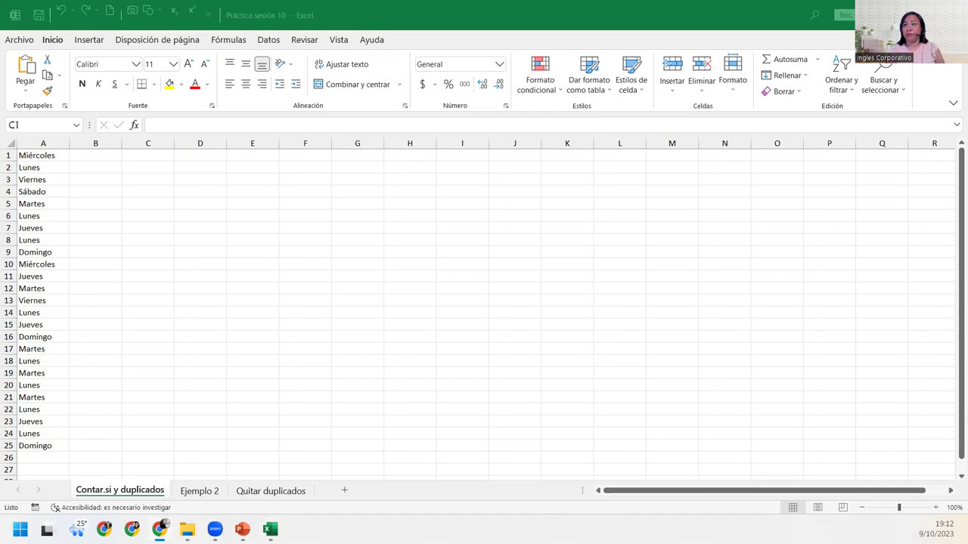
Step: Enter the heading 'Total de días' in C1, then select the weekday list A1:A25
click(135, 155)
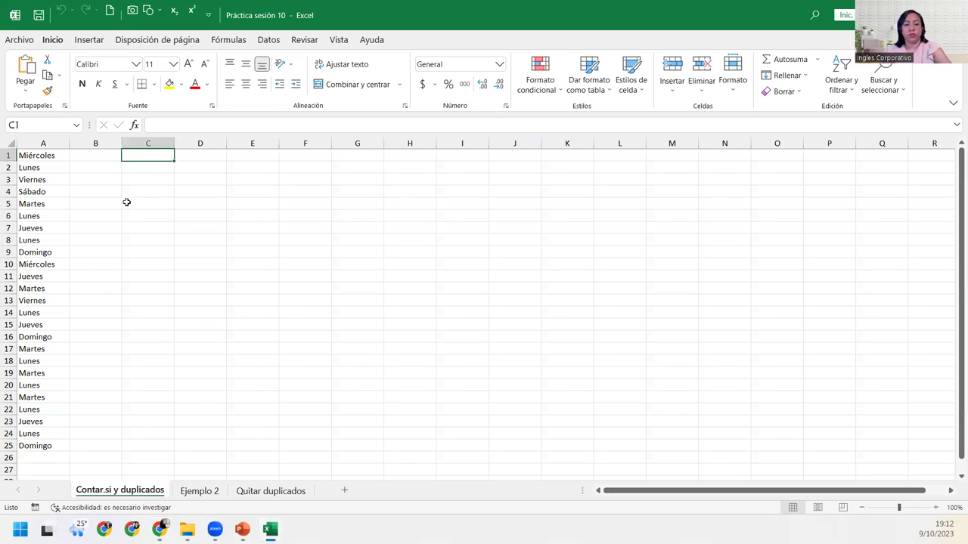
text(TOta)
key(BackSpace)
key(BackSpace)
key(BackSpace)
text(otal d)
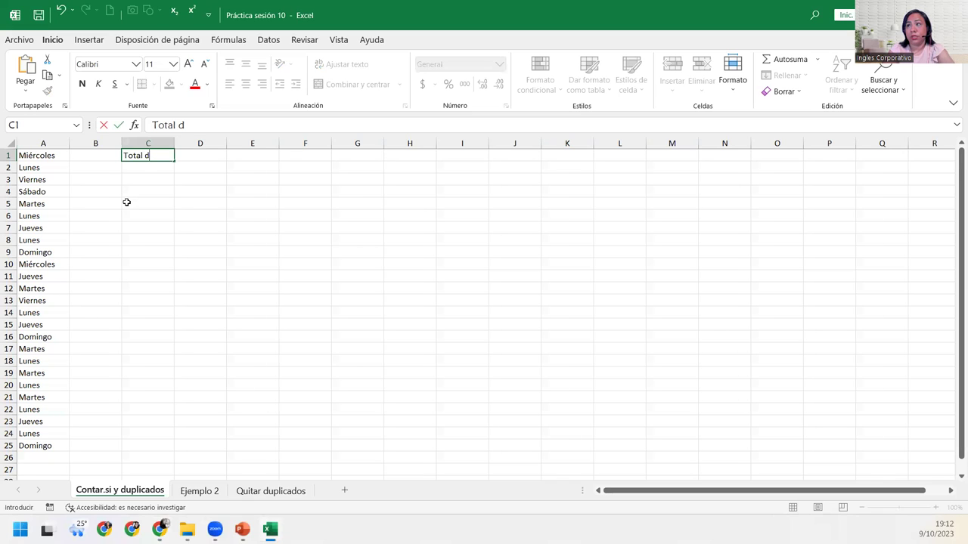
key(BackSpace)
text(dem)
key(BackSpace)
text(días)
key(Return)
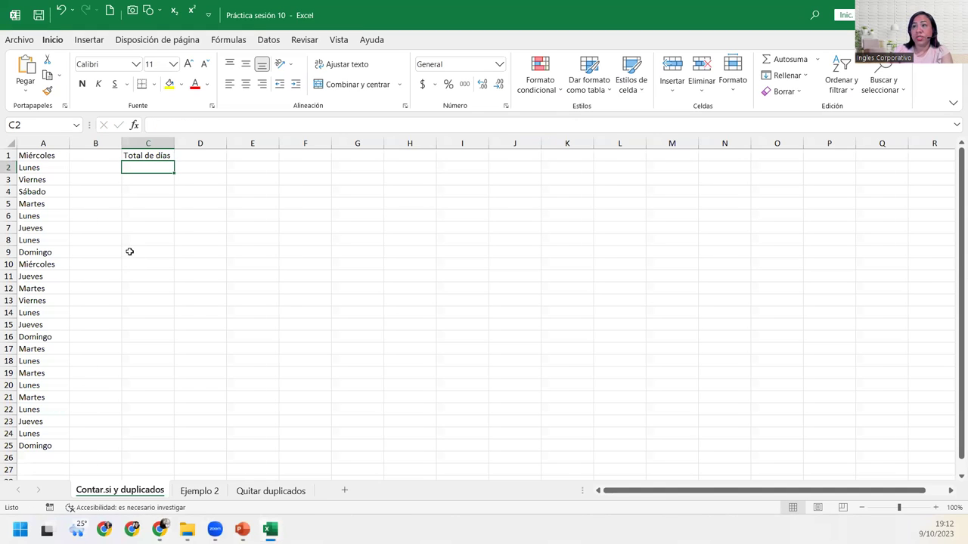
drag(39, 157, 48, 447)
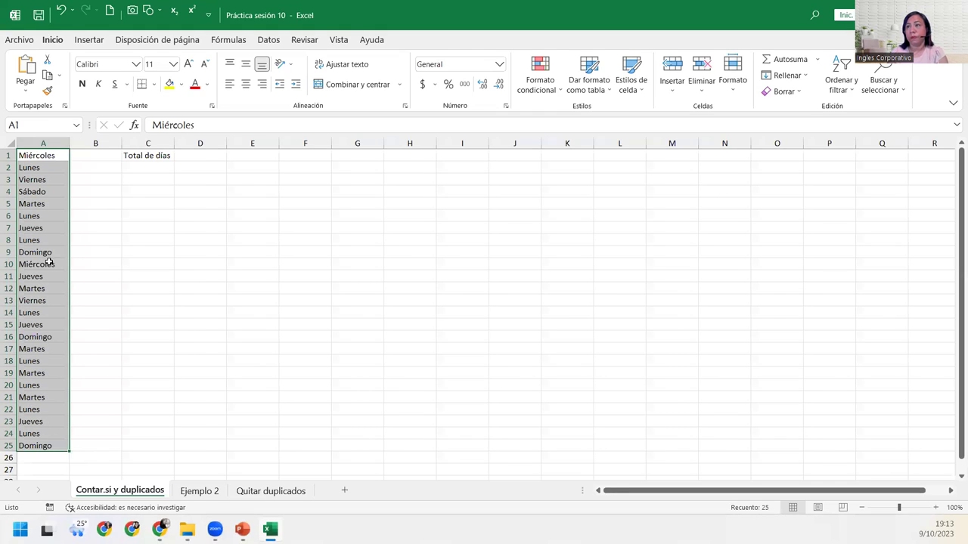
Step: Enter Lunes in C2 and fill the weekdays down through Domingo in C8
click(149, 165)
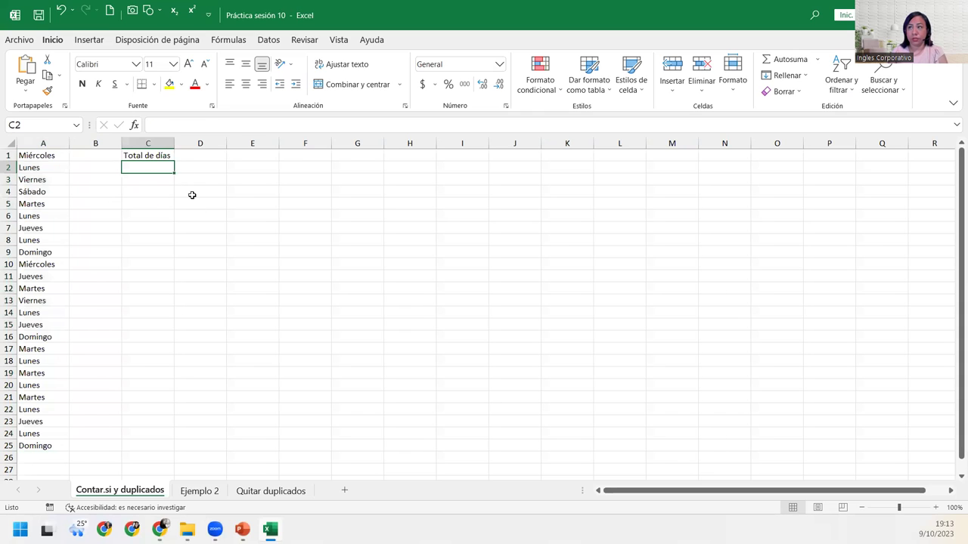
text(Lunes)
key(Return)
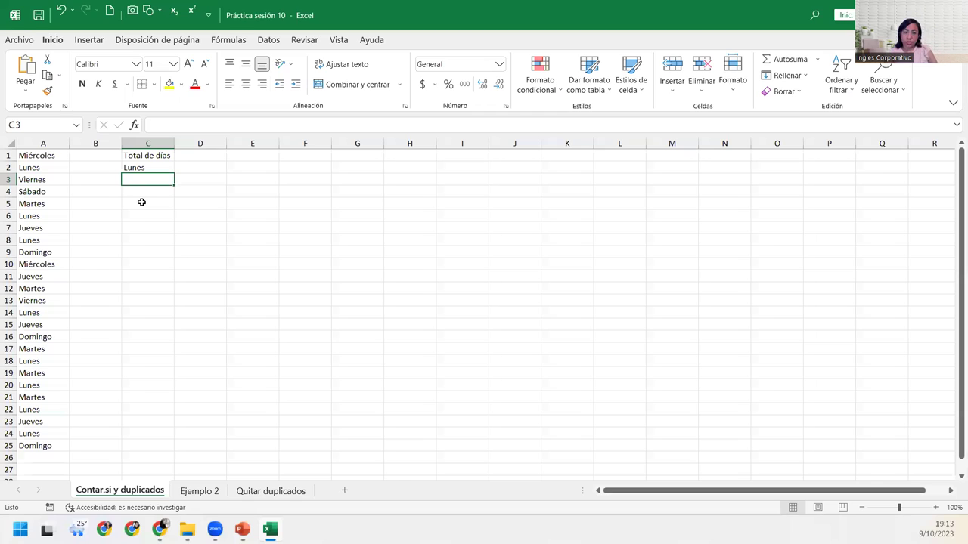
click(150, 168)
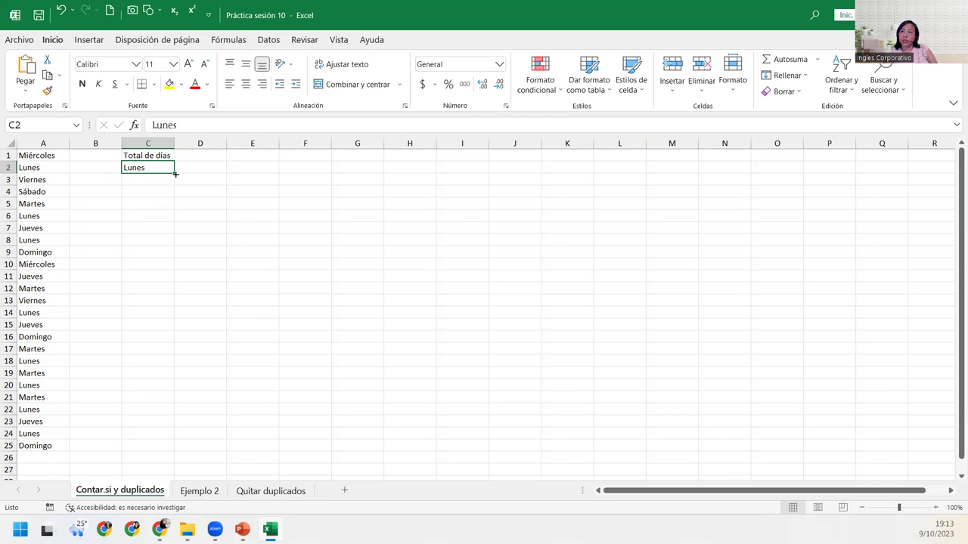
drag(175, 174, 176, 245)
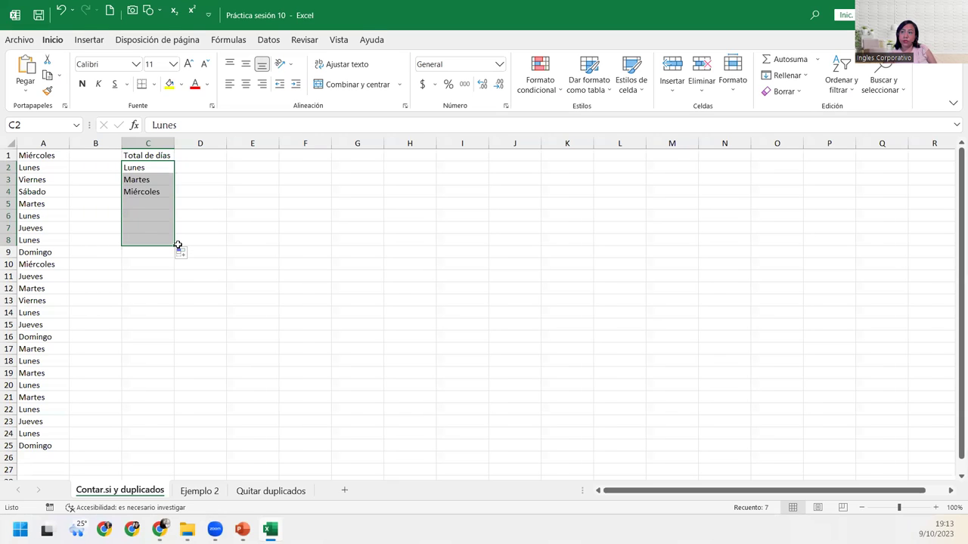
click(203, 165)
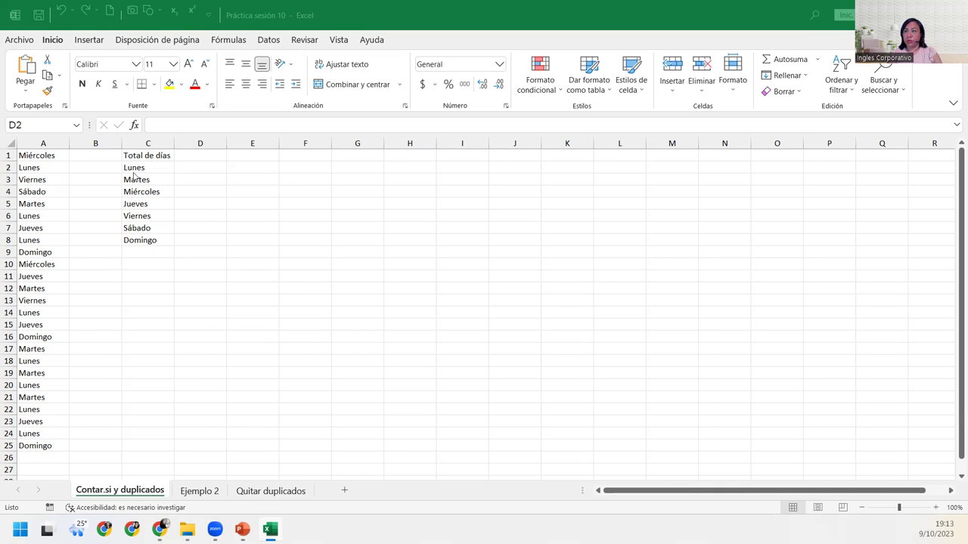
Step: From the Fórmulas tab, browse the Estadísticas functions and open Insertar función for D2
click(181, 168)
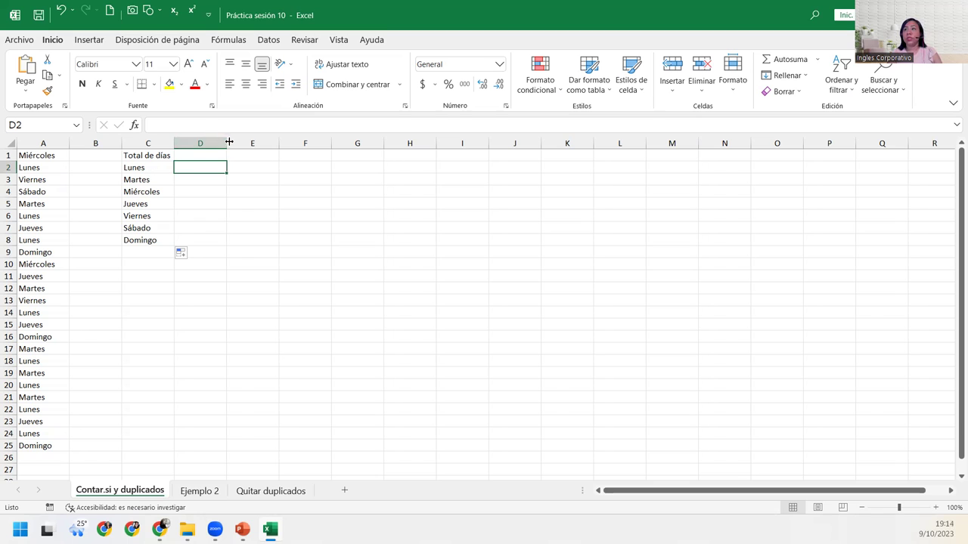
click(234, 41)
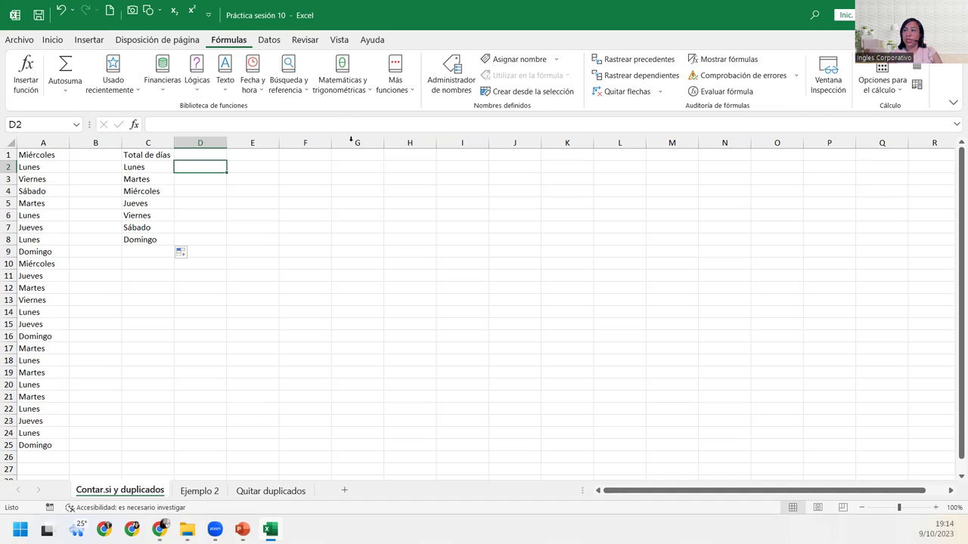
click(390, 82)
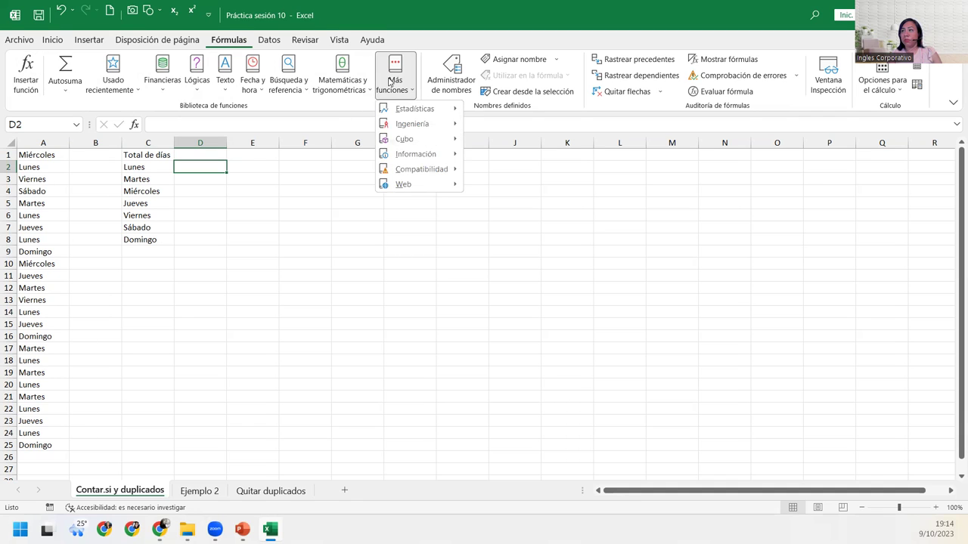
mouse_move(414, 108)
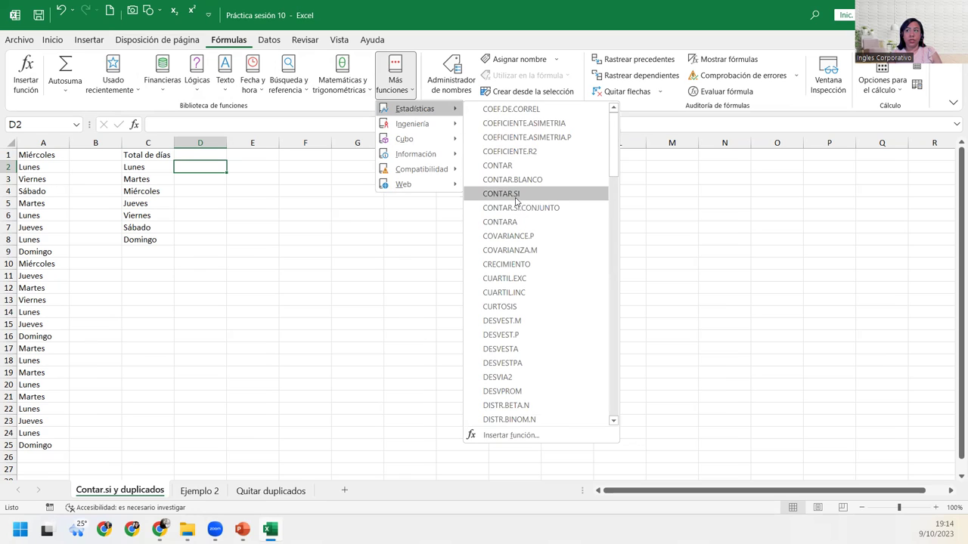
mouse_move(502, 194)
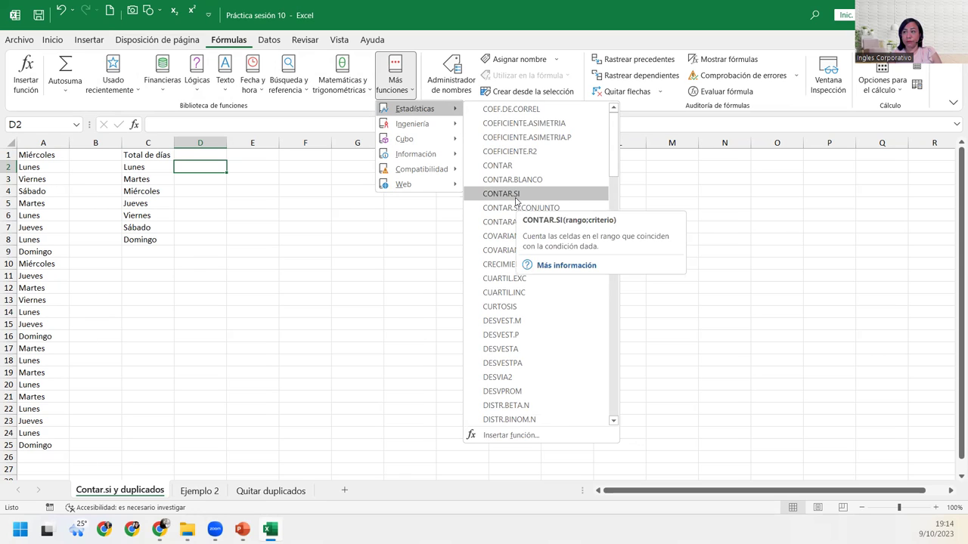
click(15, 84)
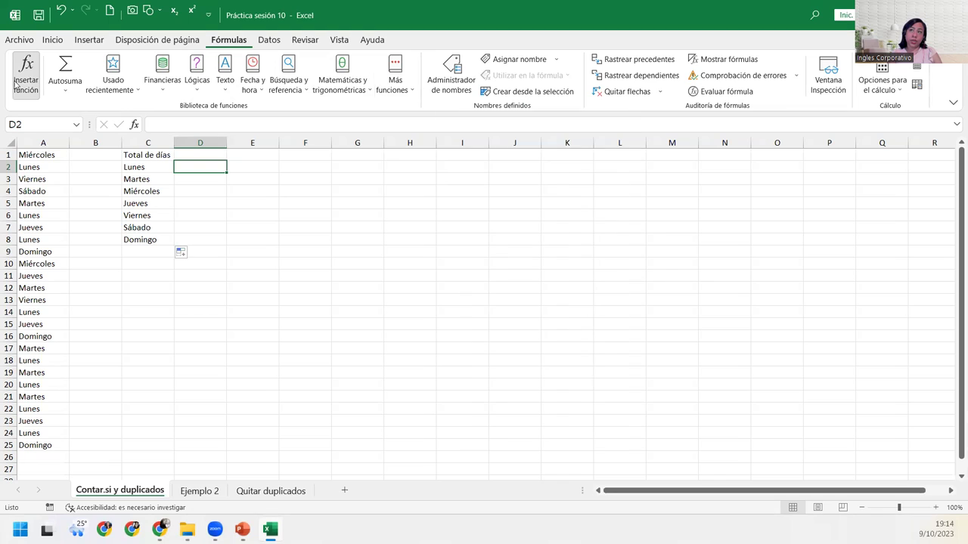
click(15, 84)
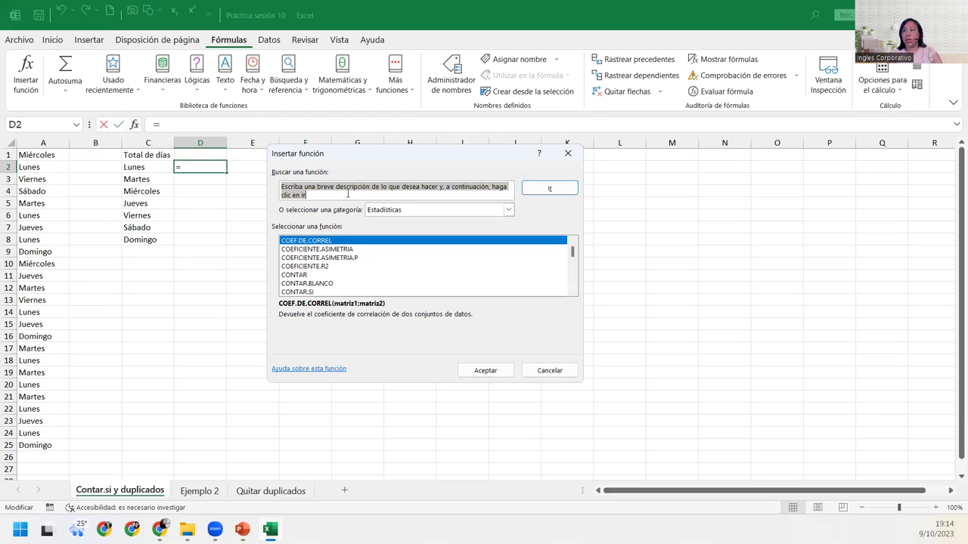
Step: Search all function categories for contar.si and insert CONTAR.SI into D2
text(contar.si)
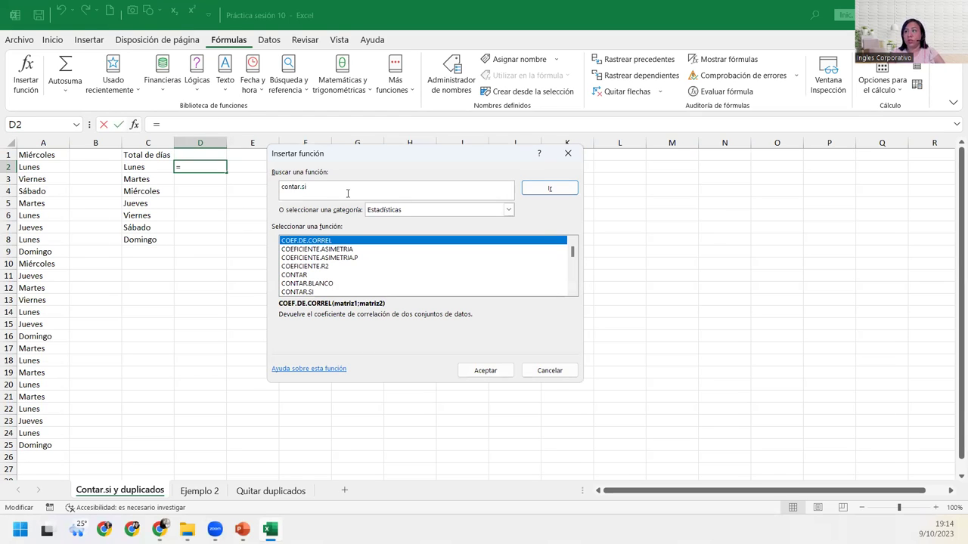
click(421, 210)
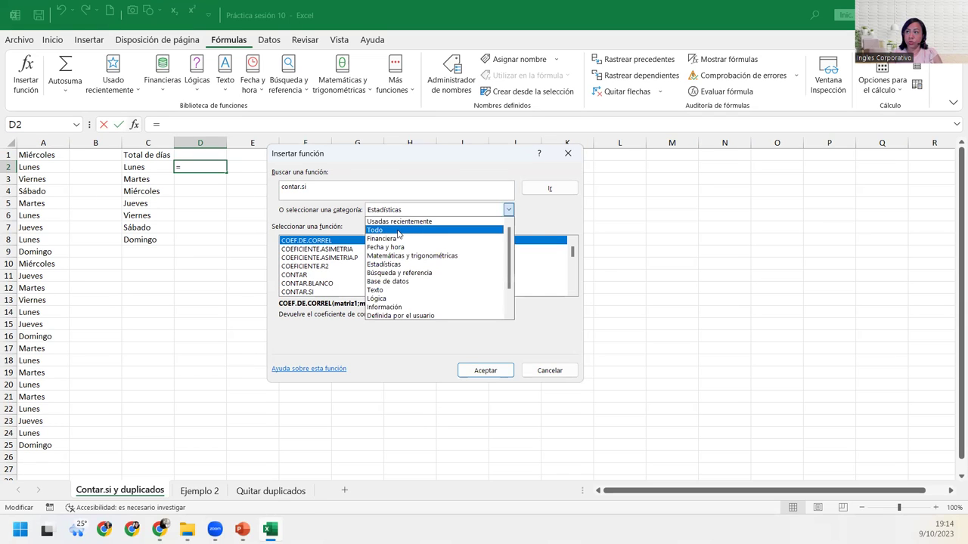
click(398, 231)
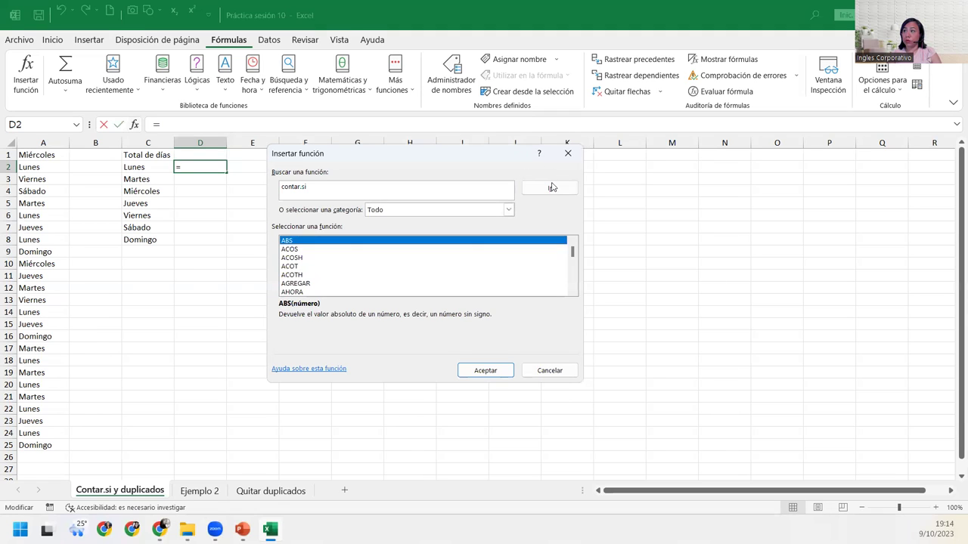
click(552, 187)
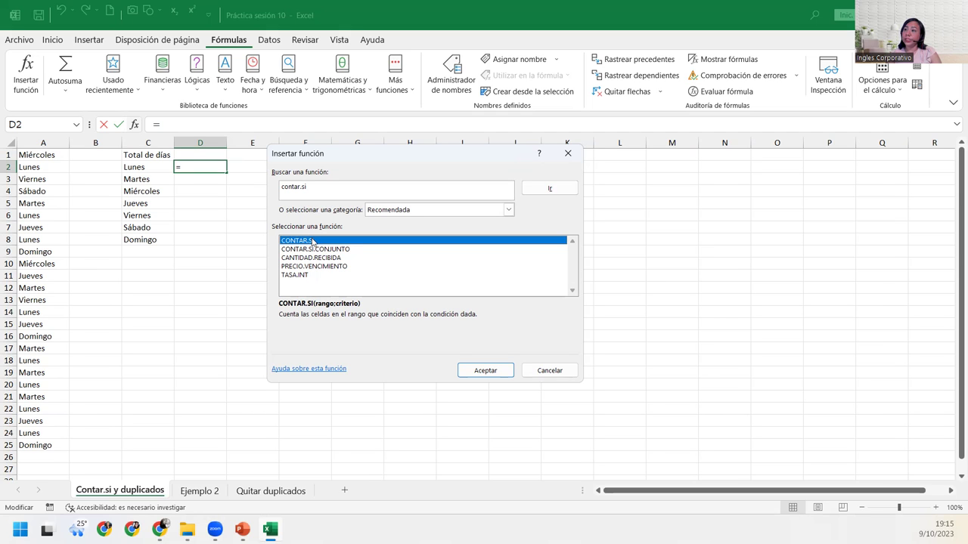
click(484, 370)
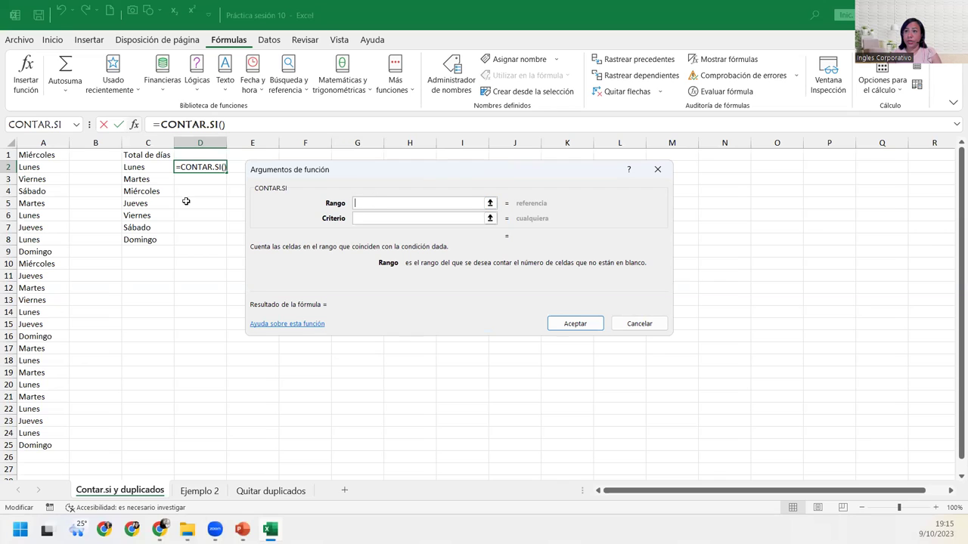
Step: Set CONTAR.SI's range to A1:A25 and criterion to C2, so D2 shows 8
drag(40, 152, 34, 446)
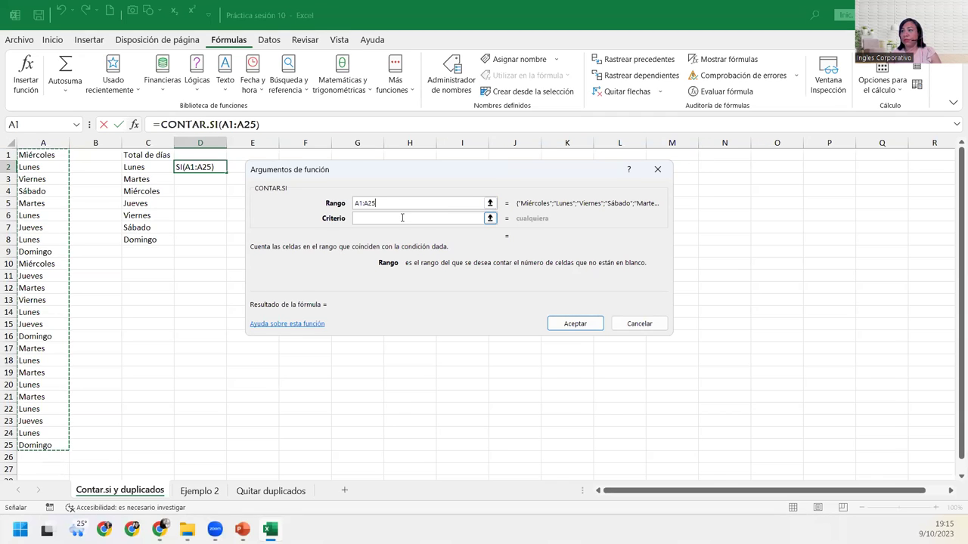
click(402, 218)
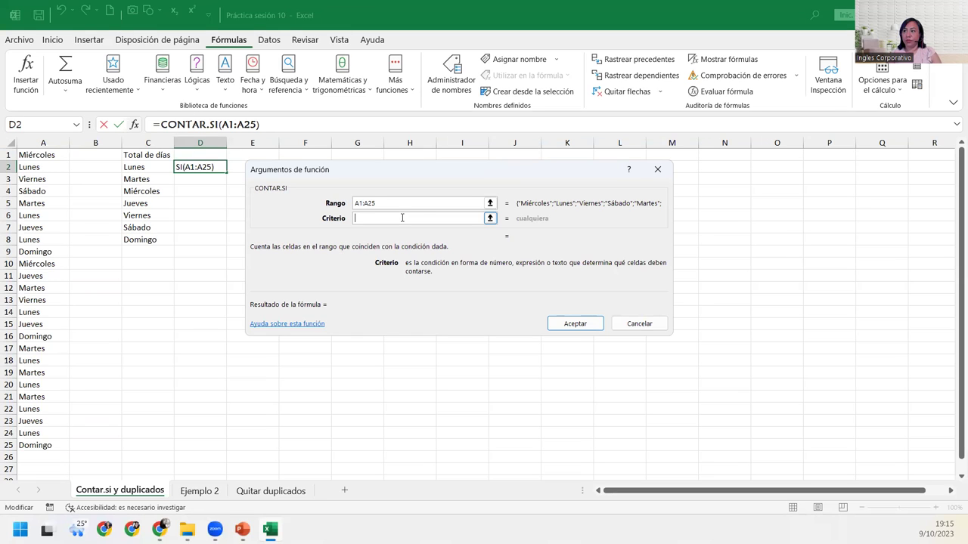
click(134, 167)
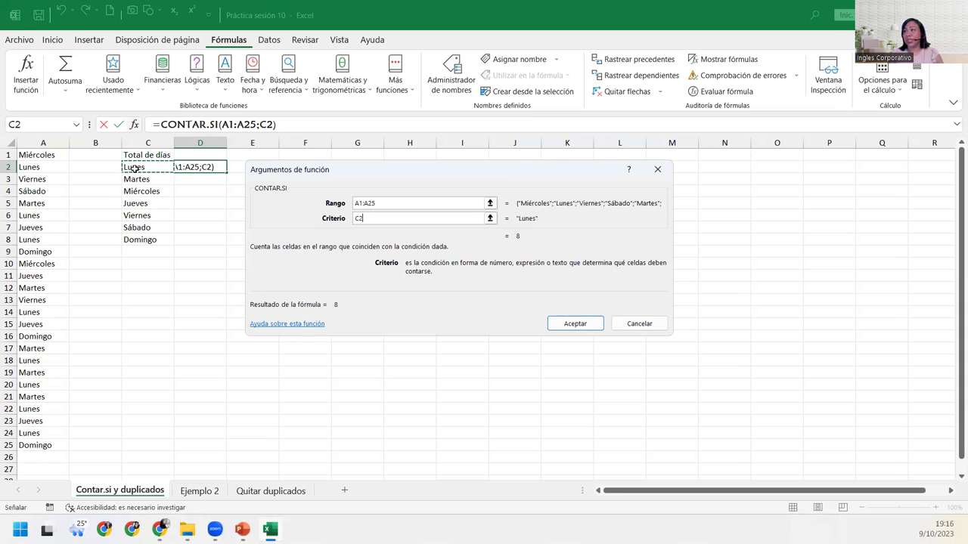
click(598, 327)
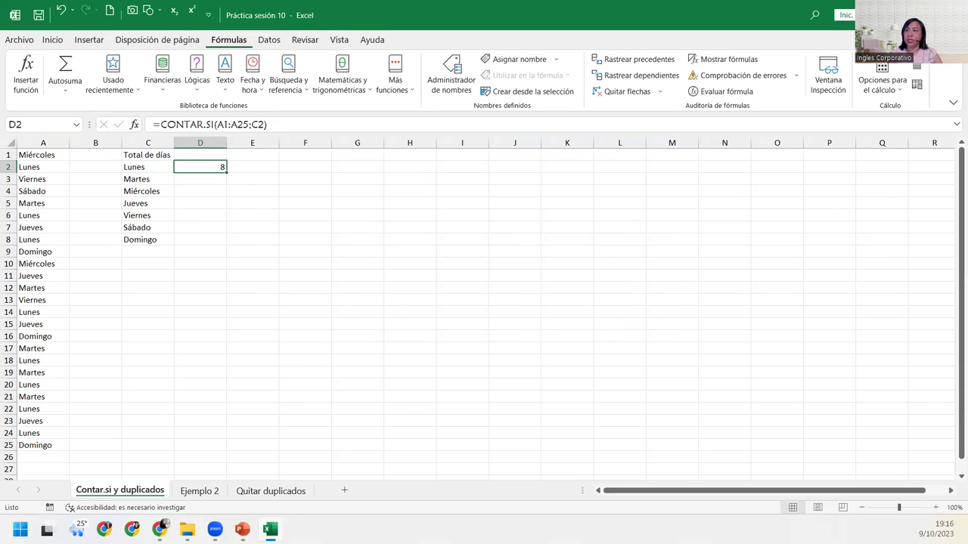
click(55, 168)
ctrl+click(54, 217)
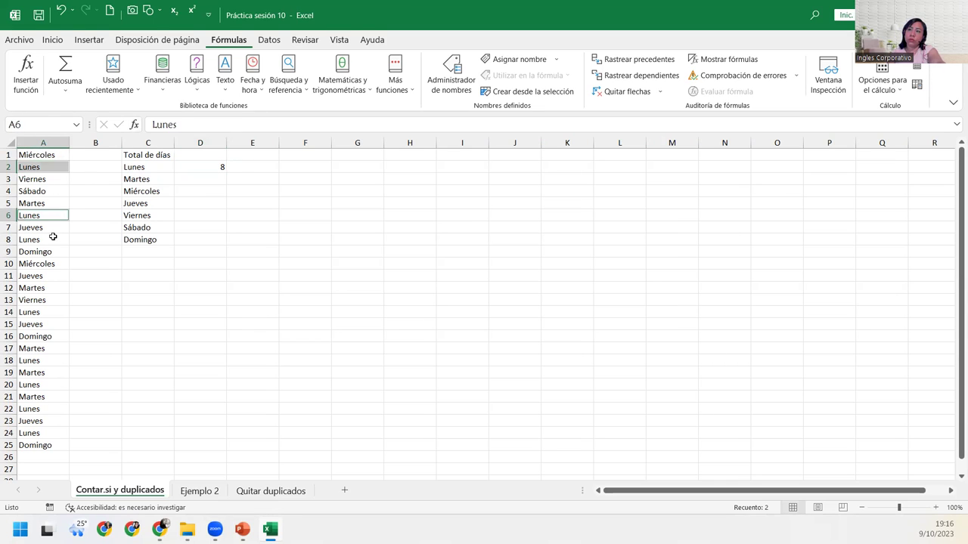
ctrl+click(52, 241)
ctrl+click(49, 313)
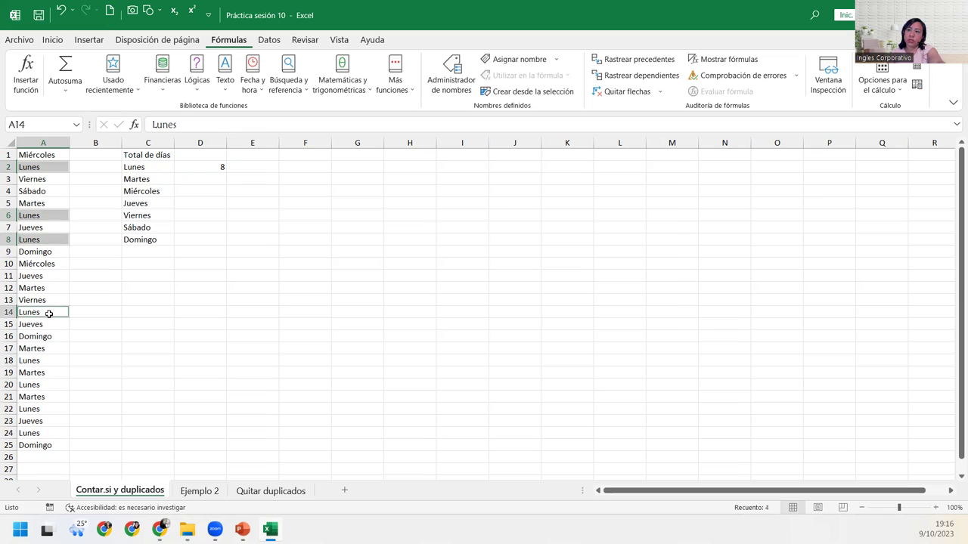
ctrl+click(48, 384)
ctrl+click(47, 408)
ctrl+click(47, 433)
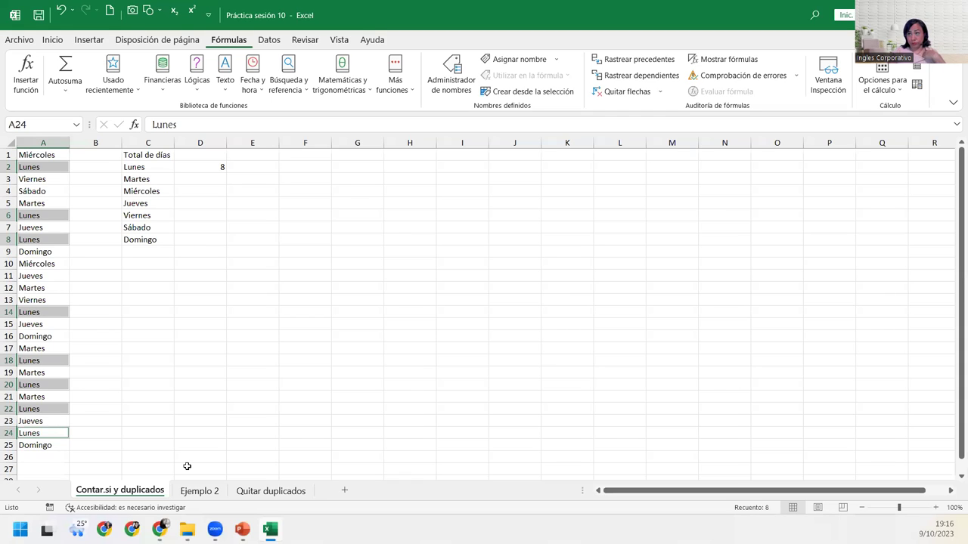
click(179, 178)
click(195, 163)
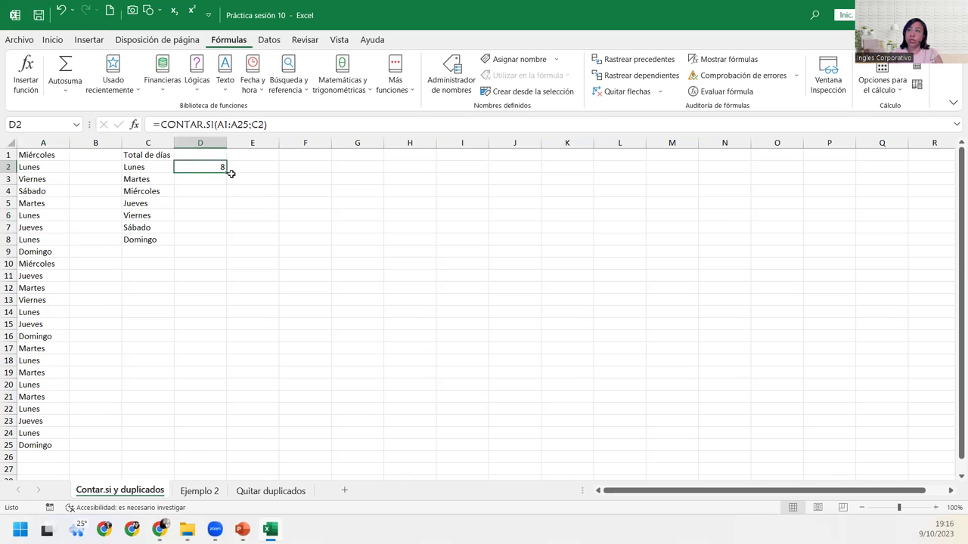
click(214, 178)
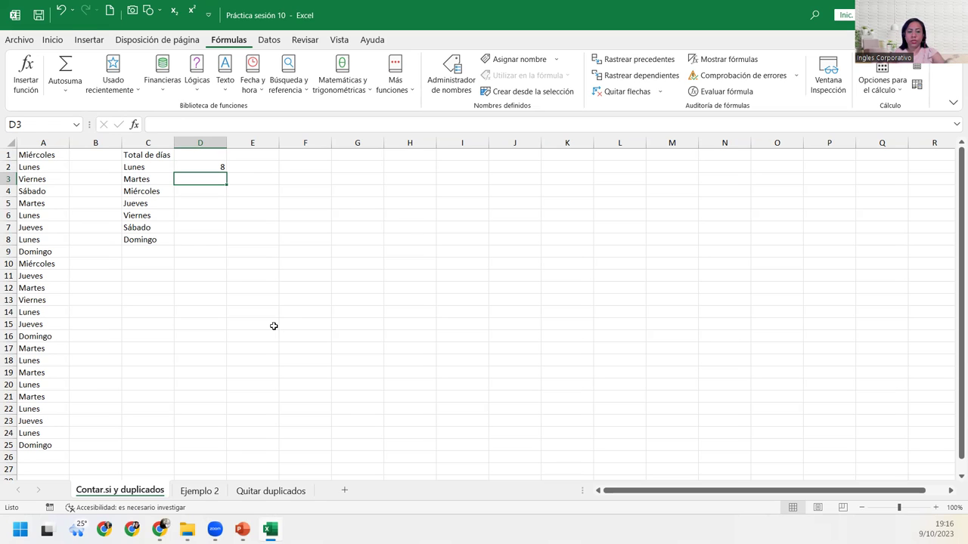
Step: Enter =CONTAR.SI(A1:A25;C3) in D3 to count Martes, which returns 5
text(=)
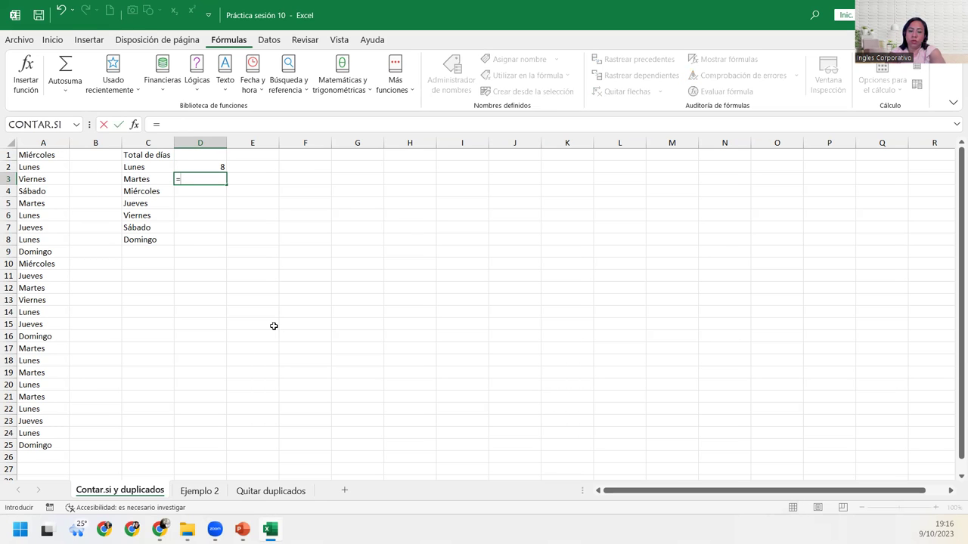
text(contar)
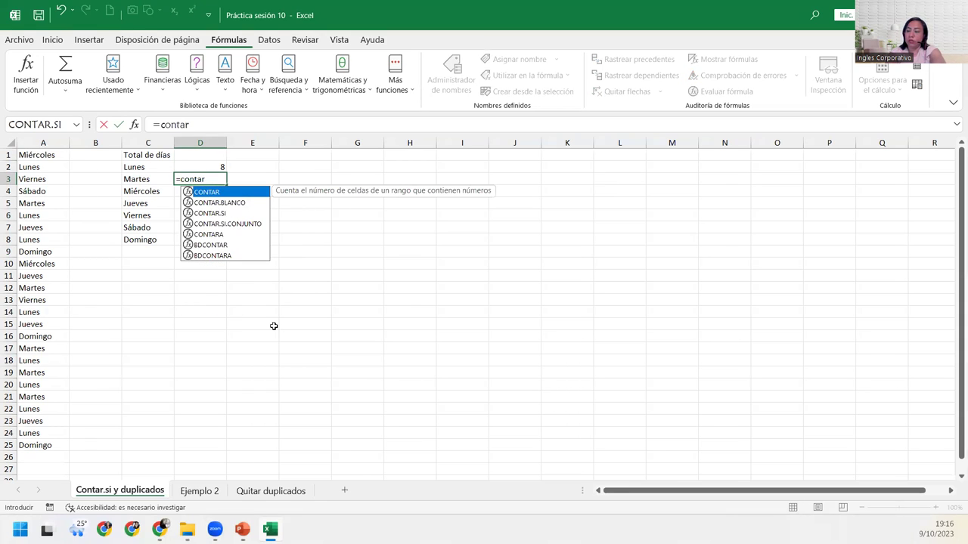
text(.s)
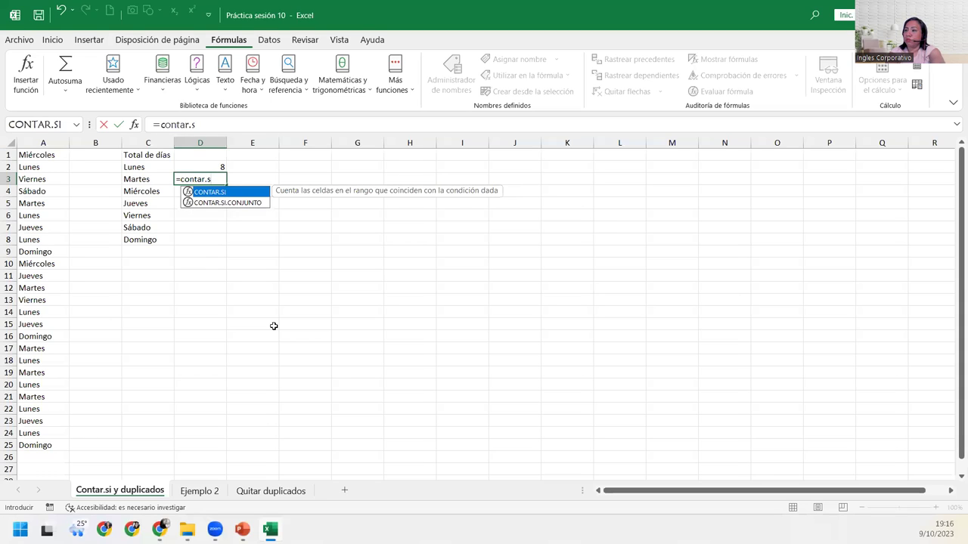
key(Tab)
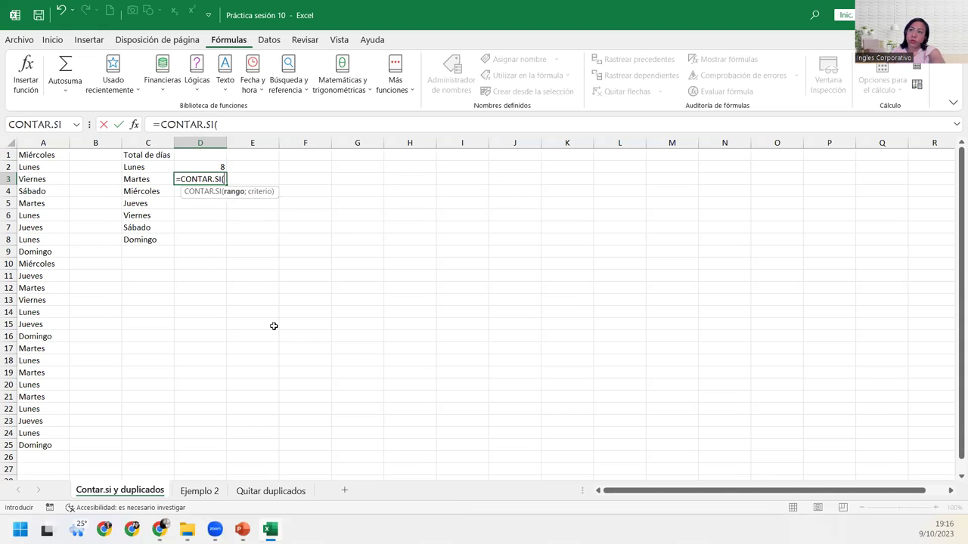
click(25, 151)
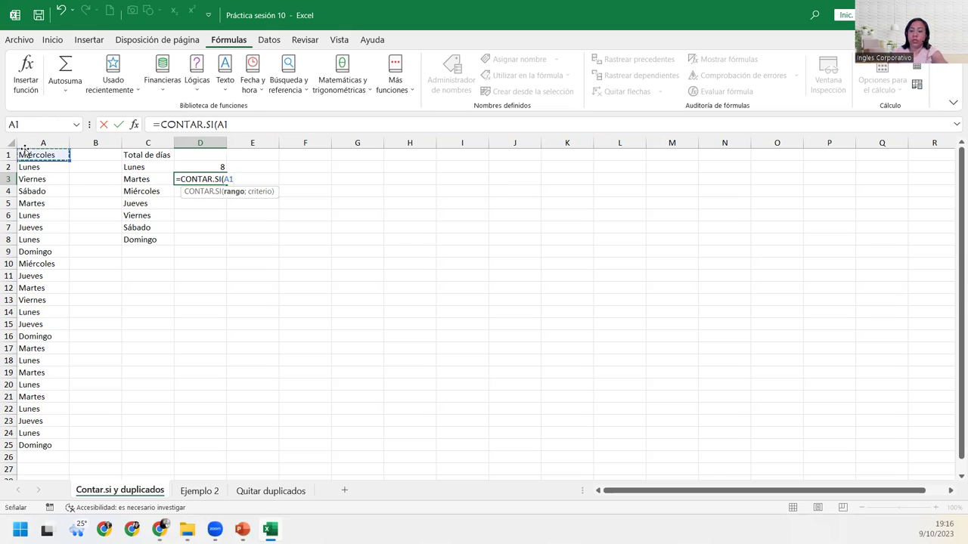
key(ctrl+shift+Down)
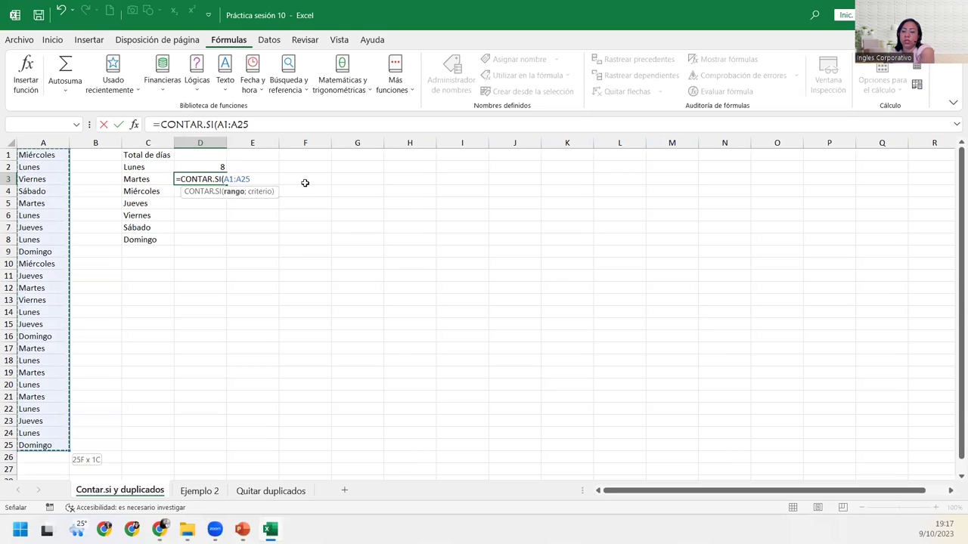
text(;)
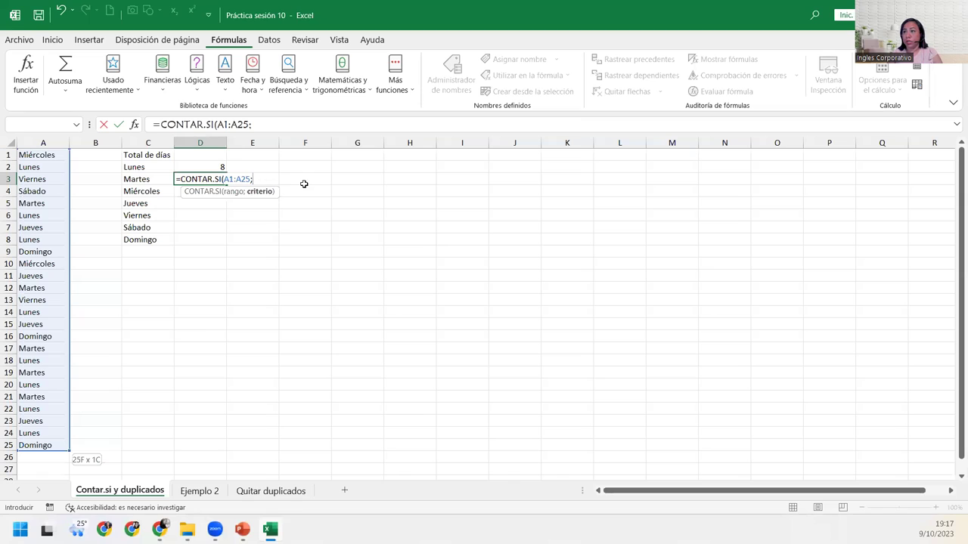
click(138, 181)
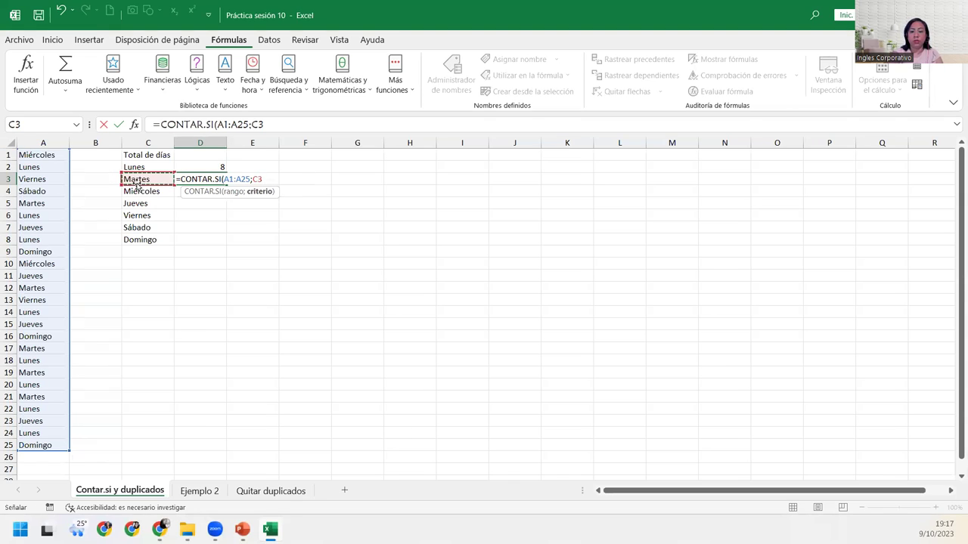
text())
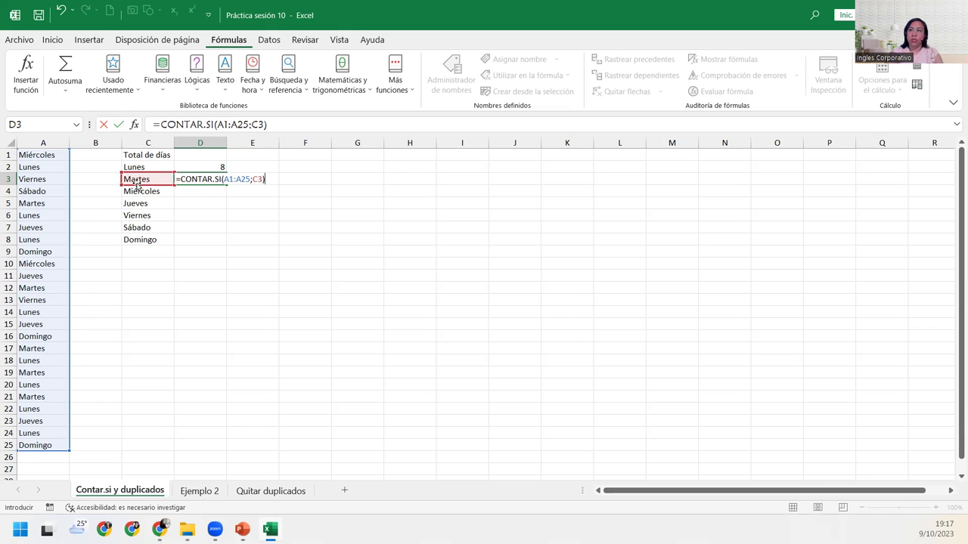
key(Return)
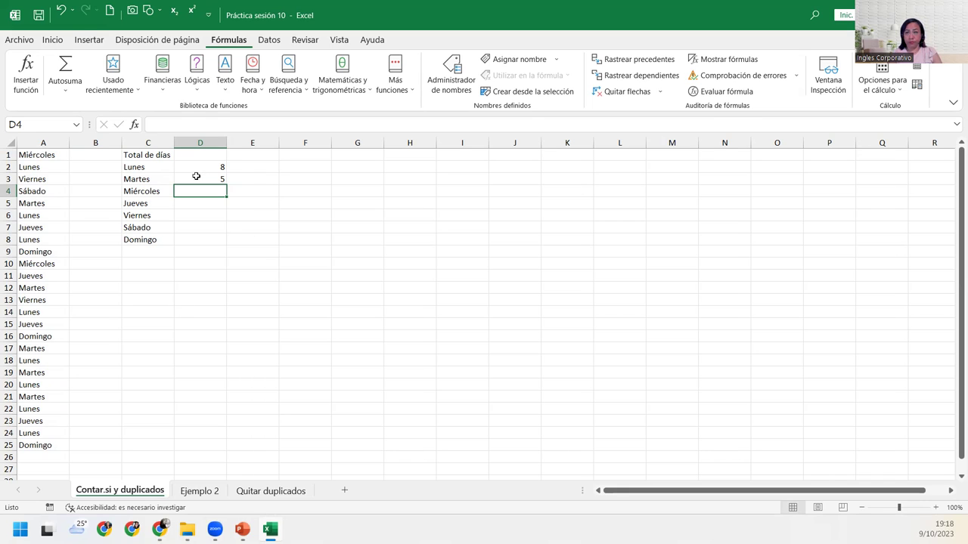
Step: Compare D3 with D2's Lunes count, then edit D3 and highlight its A1:A25 range
click(195, 179)
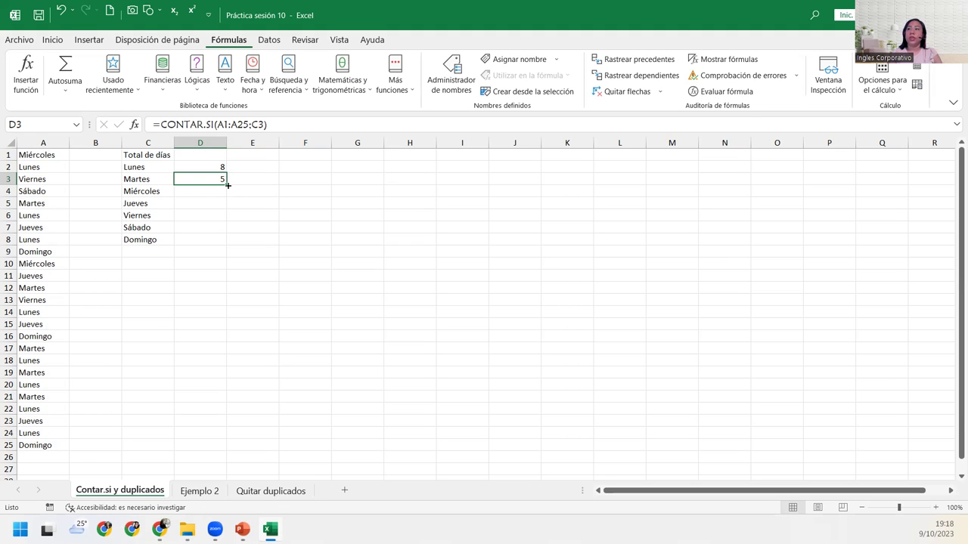
key(Up)
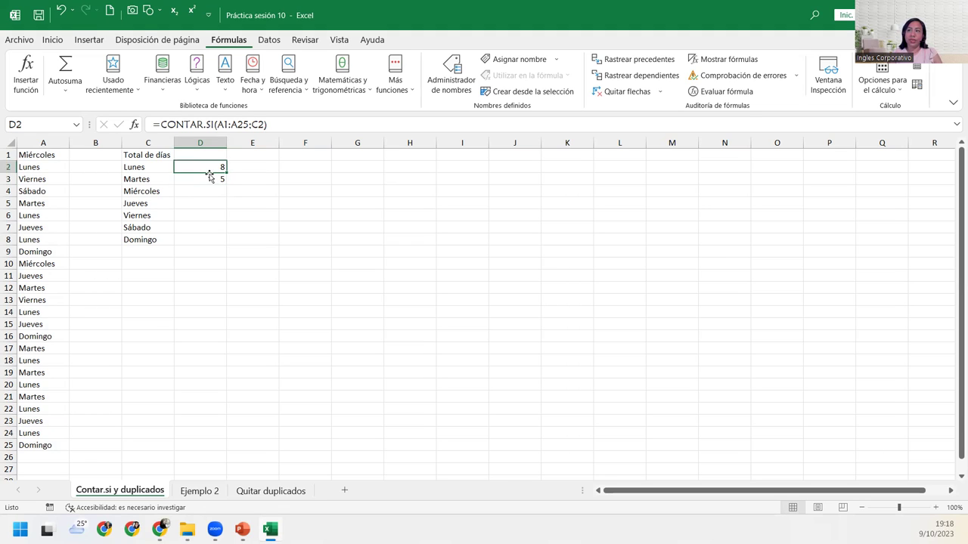
double_click(207, 176)
drag(250, 179, 224, 180)
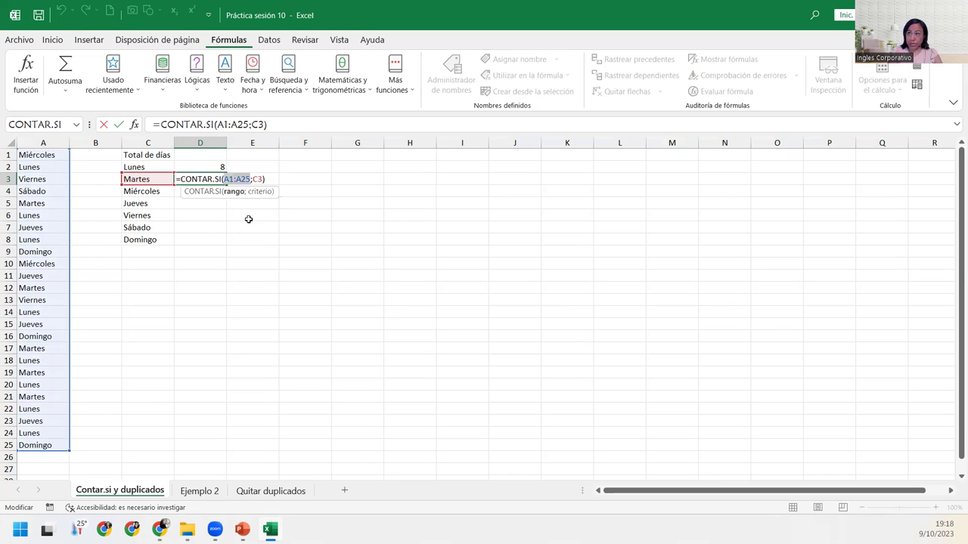
Step: Change D3's count range to the absolute reference $A$1:$A$25
key(Return)
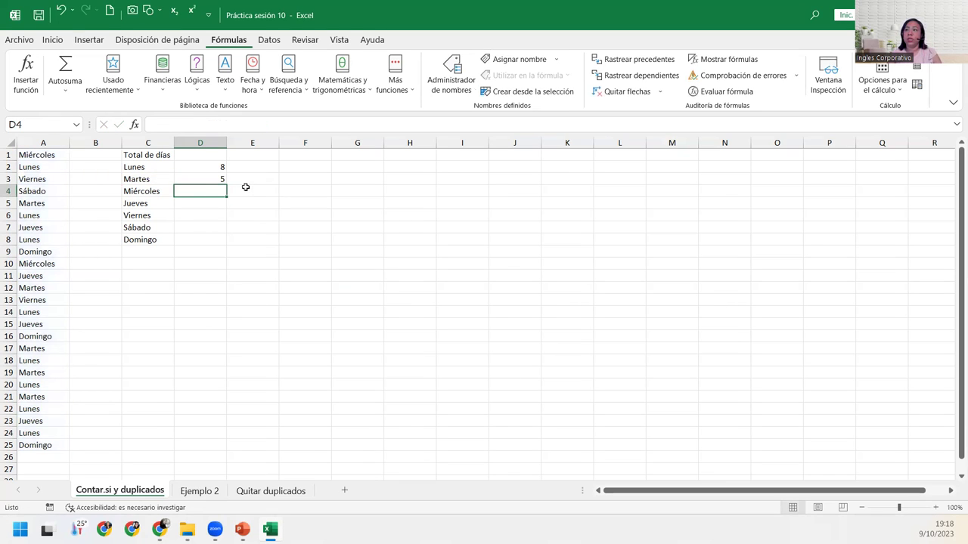
double_click(199, 179)
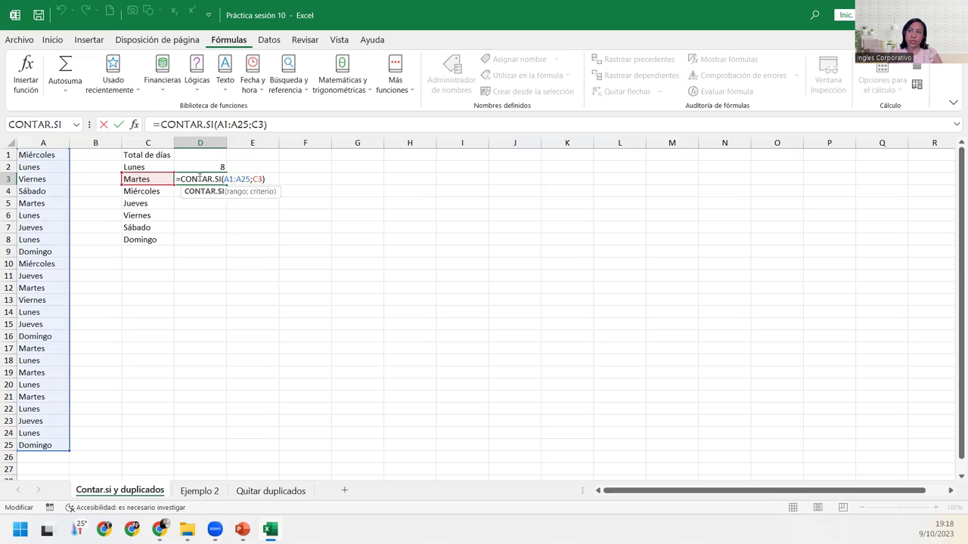
click(235, 193)
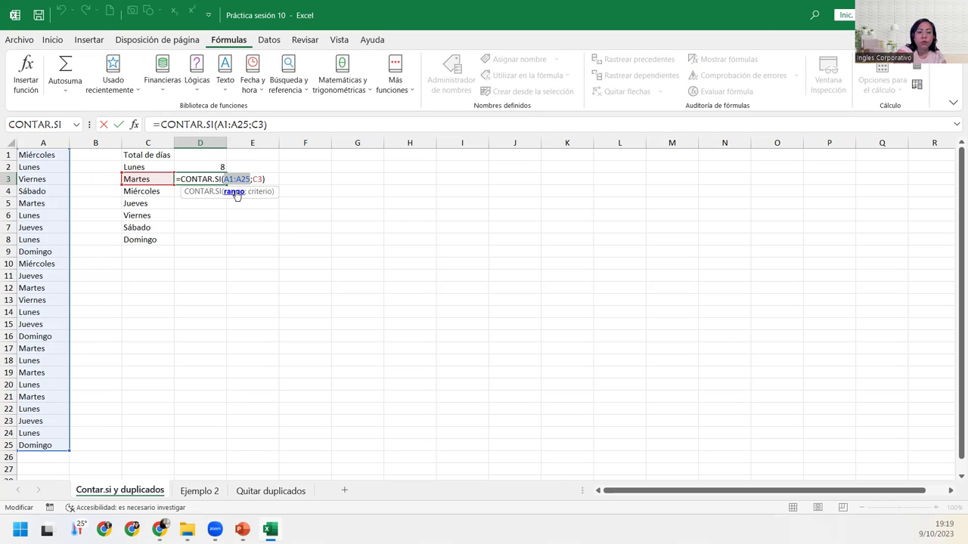
key(F4)
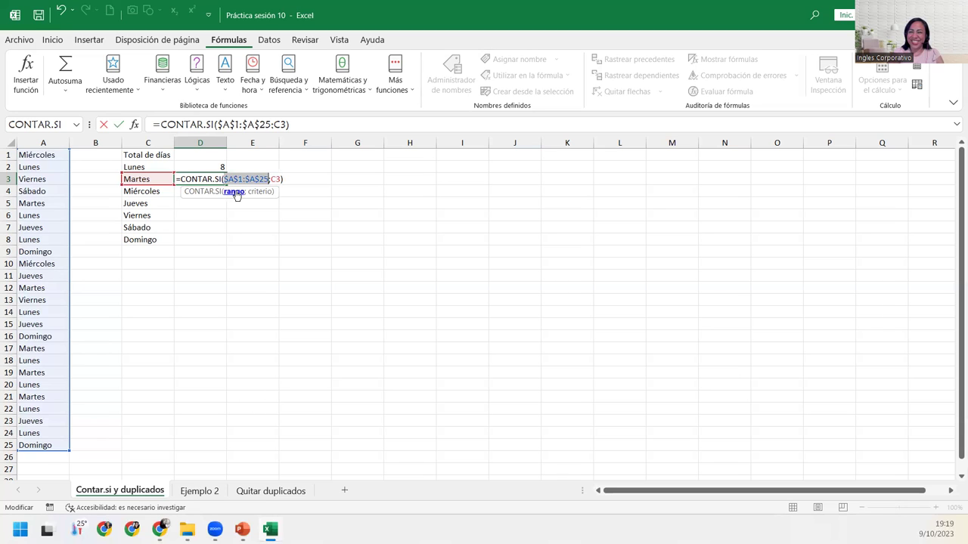
key(Return)
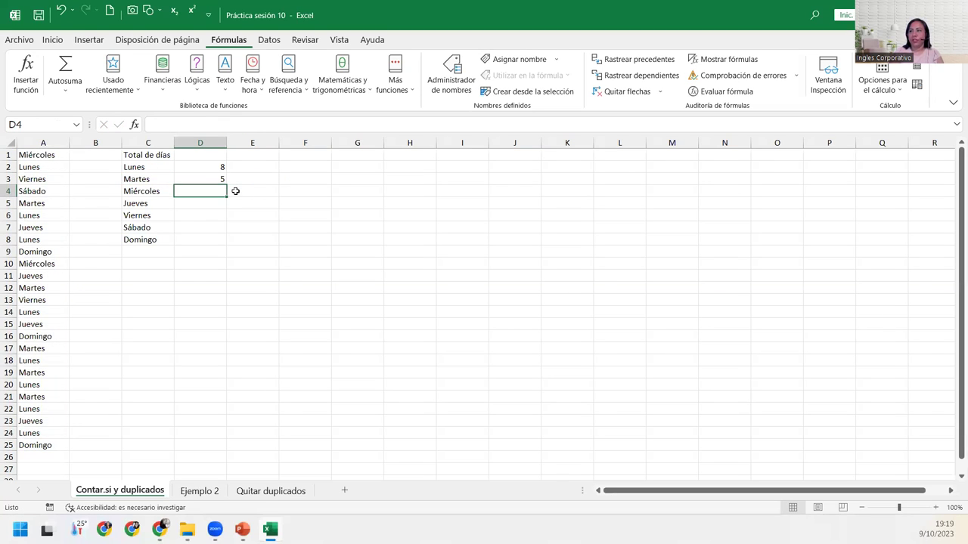
Step: Fill D3's formula down to D8, giving counts 5, 2, 4, 2, 1, 3 for Martes–Domingo
click(206, 177)
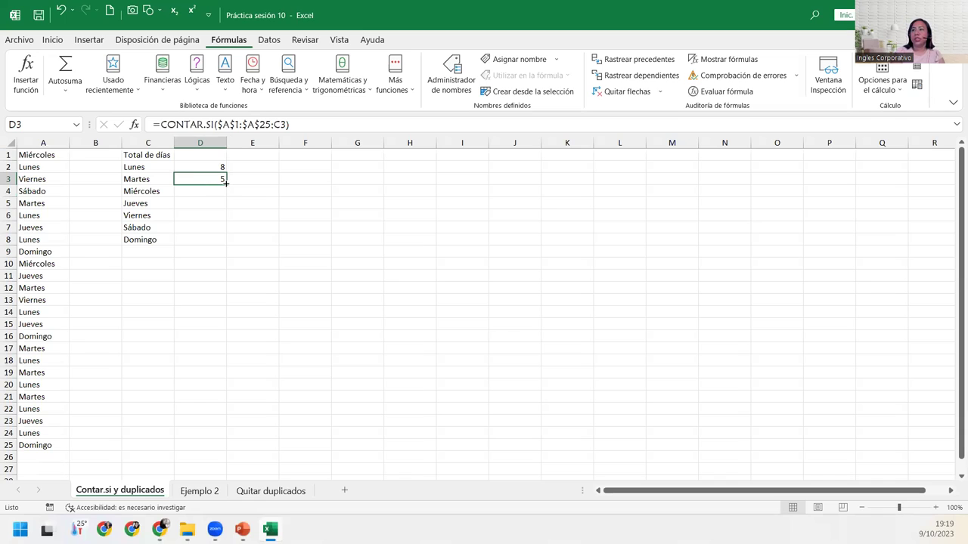
double_click(226, 182)
click(206, 238)
click(210, 224)
click(210, 216)
click(210, 203)
click(211, 192)
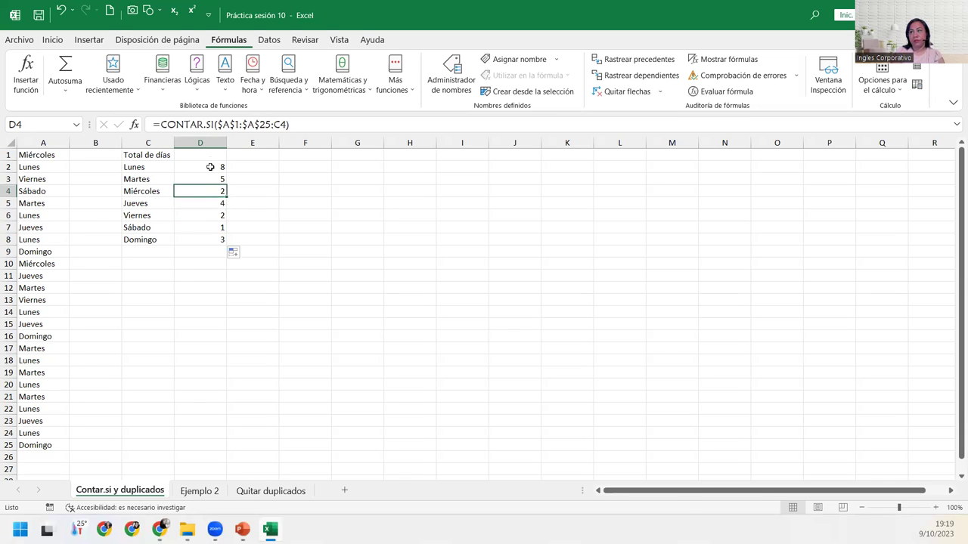
click(210, 156)
click(207, 240)
click(208, 251)
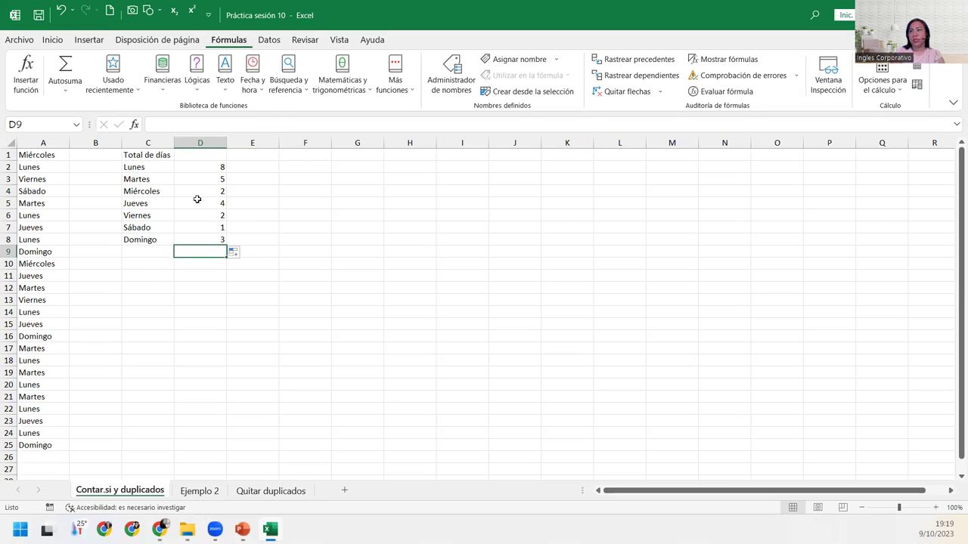
drag(38, 154, 48, 449)
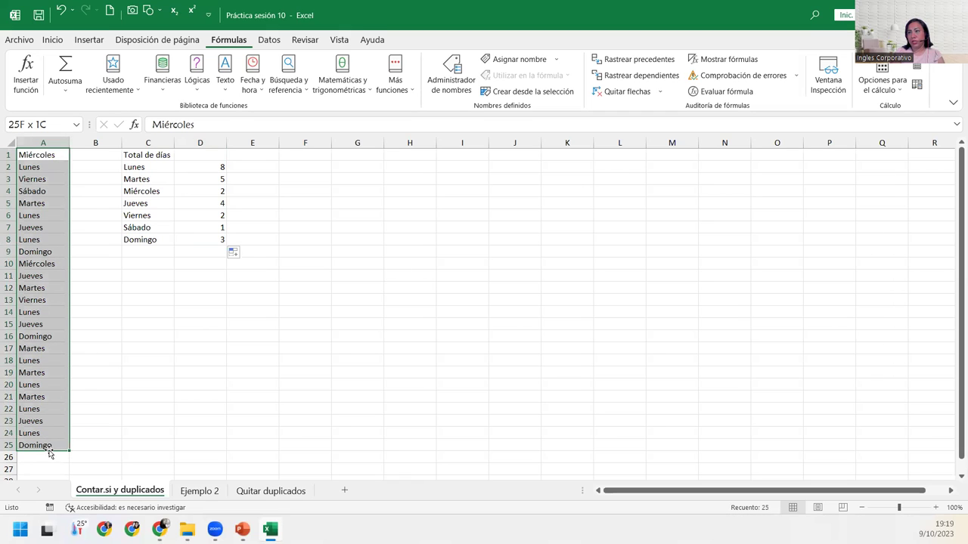
drag(182, 165, 189, 239)
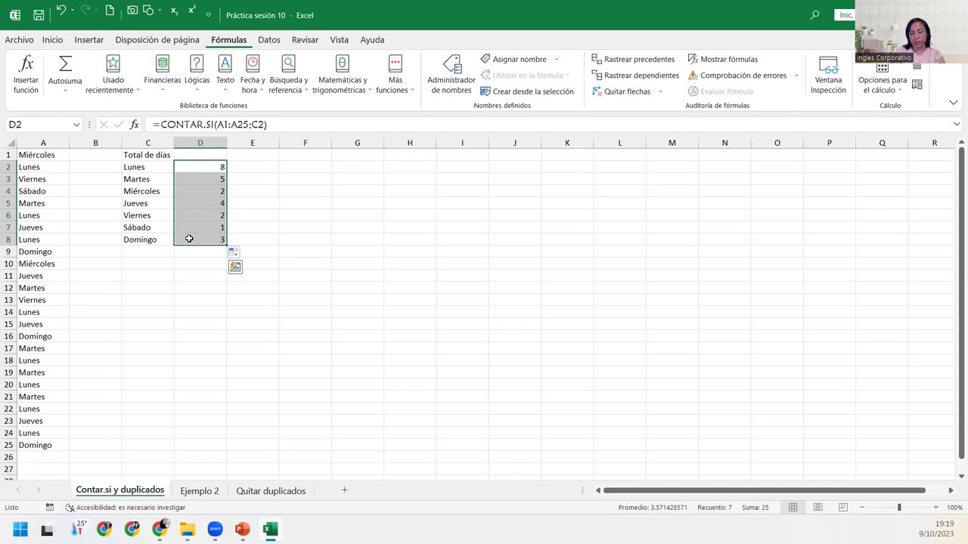
click(177, 274)
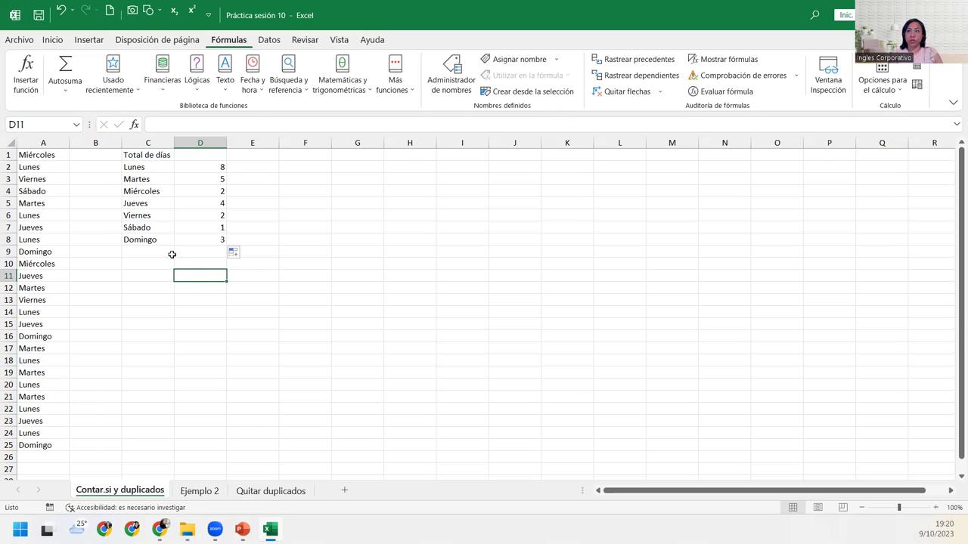
drag(127, 167, 140, 237)
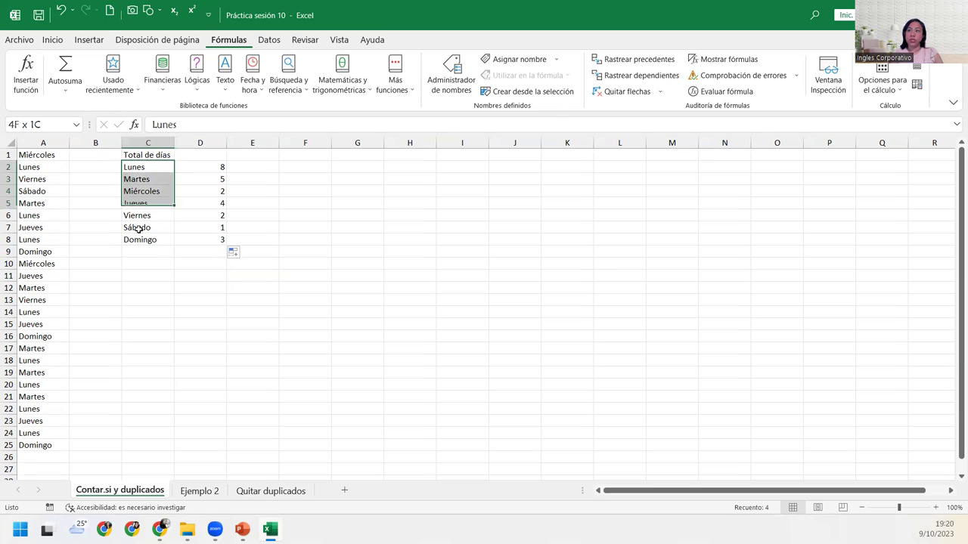
click(40, 155)
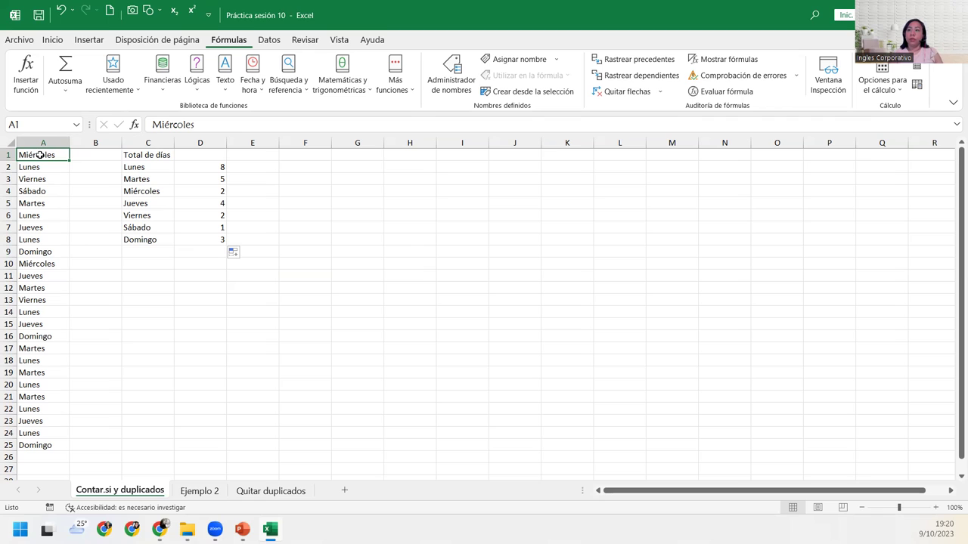
drag(40, 155, 55, 446)
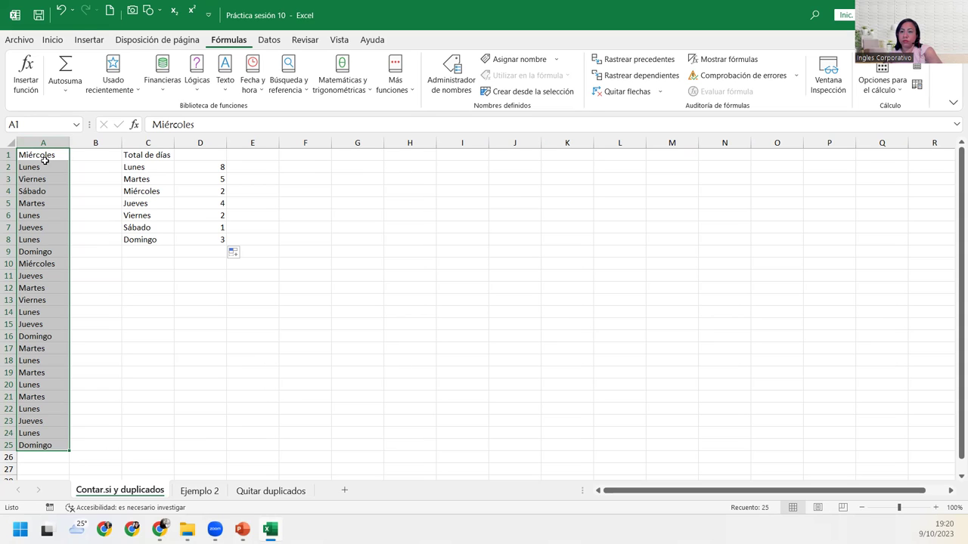
Step: Copy the 25-day list from A1:A25 into G2:G26
key(ctrl+c)
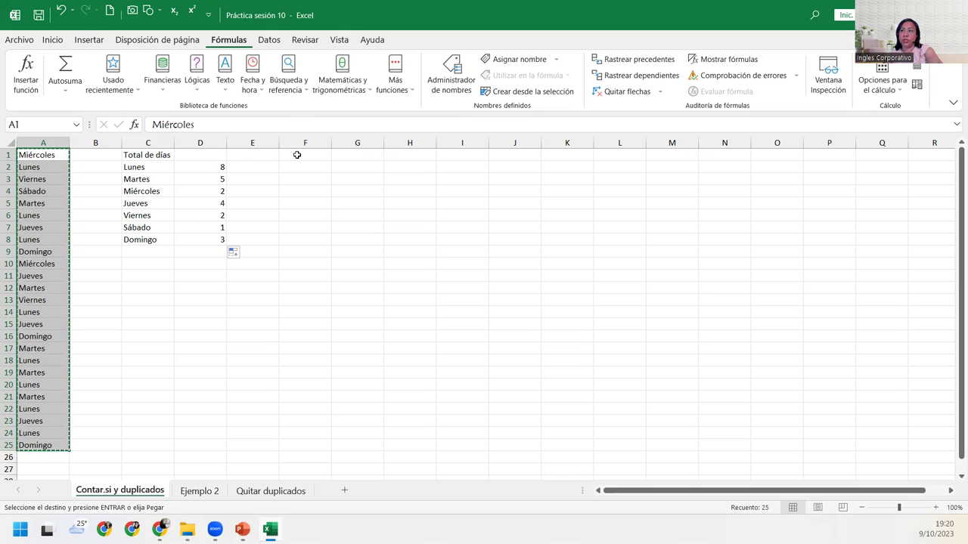
click(343, 165)
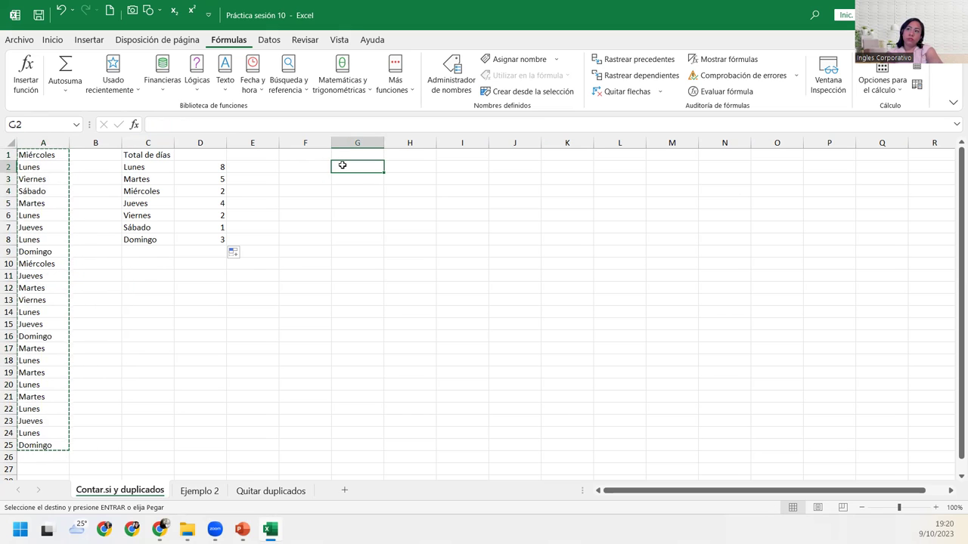
key(Return)
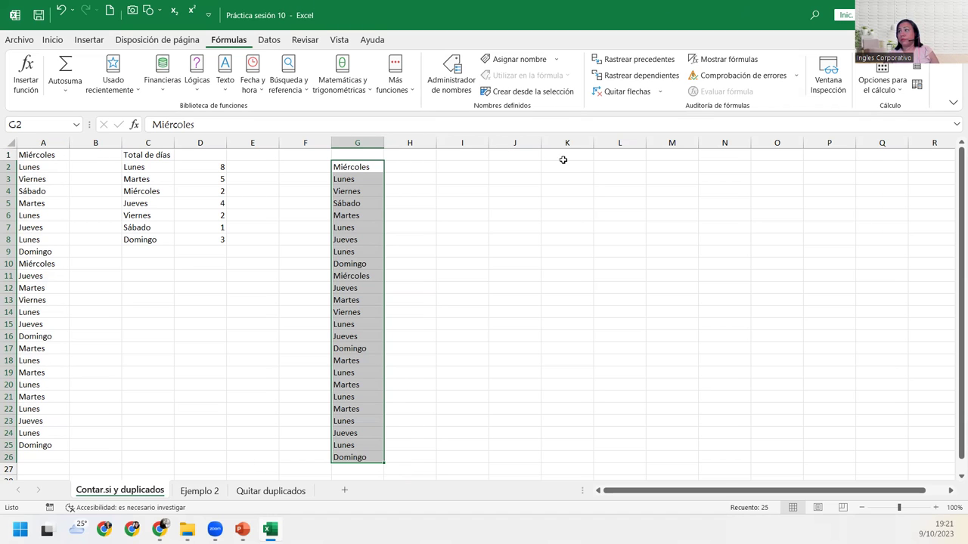
click(270, 39)
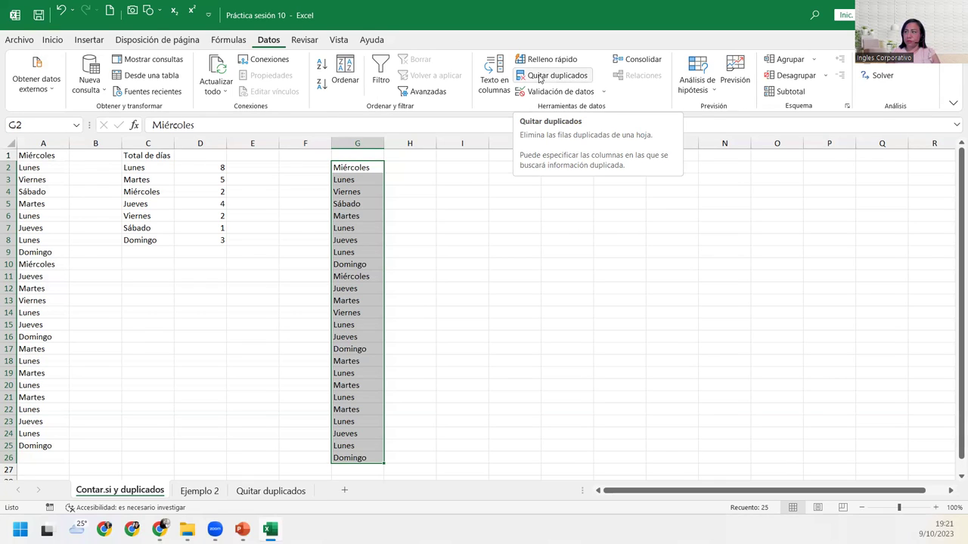
Step: Remove duplicates from column G, deleting 18 repeats and leaving seven unique weekdays
click(540, 79)
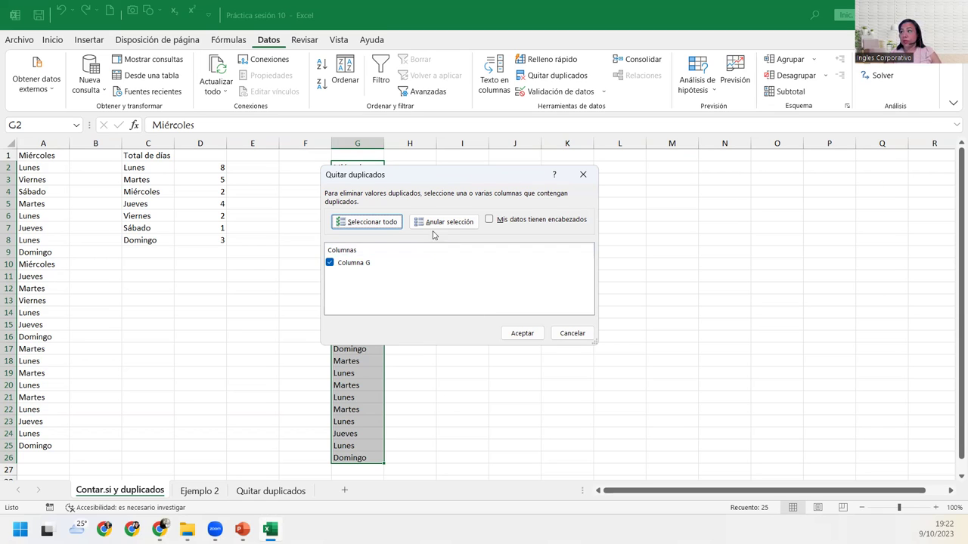
click(522, 333)
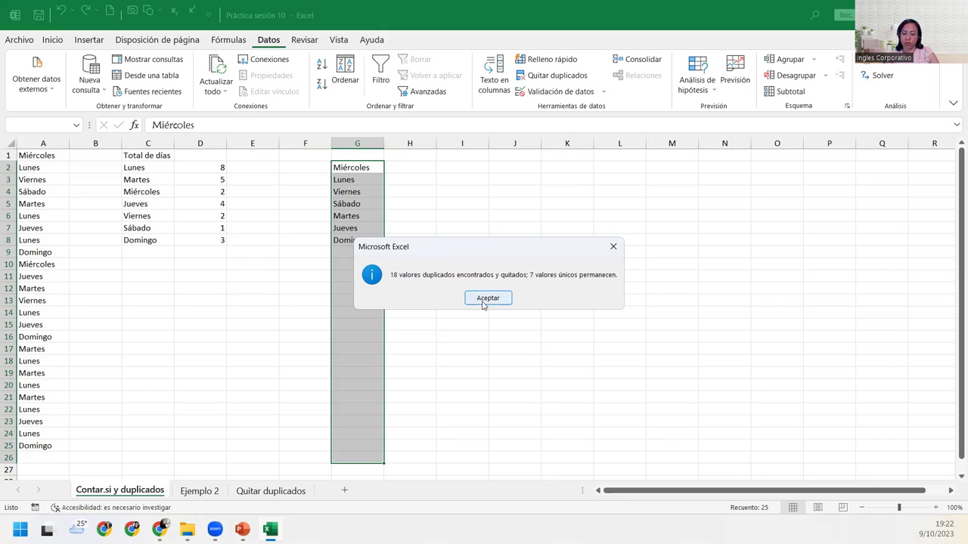
click(484, 303)
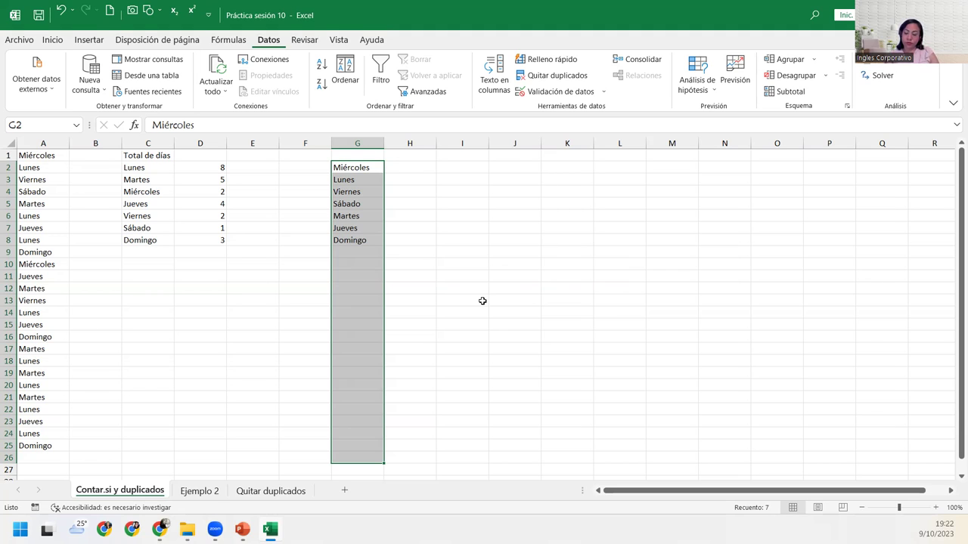
click(333, 180)
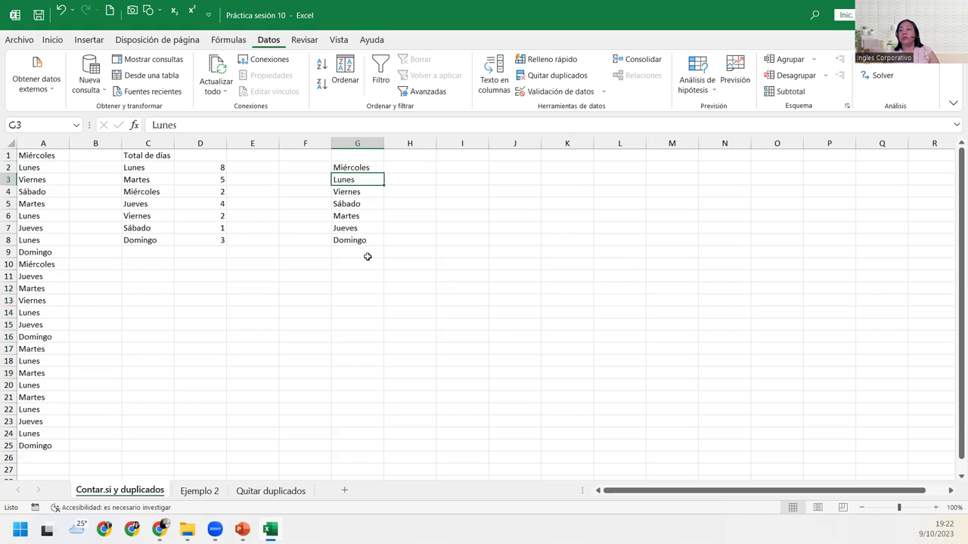
click(356, 165)
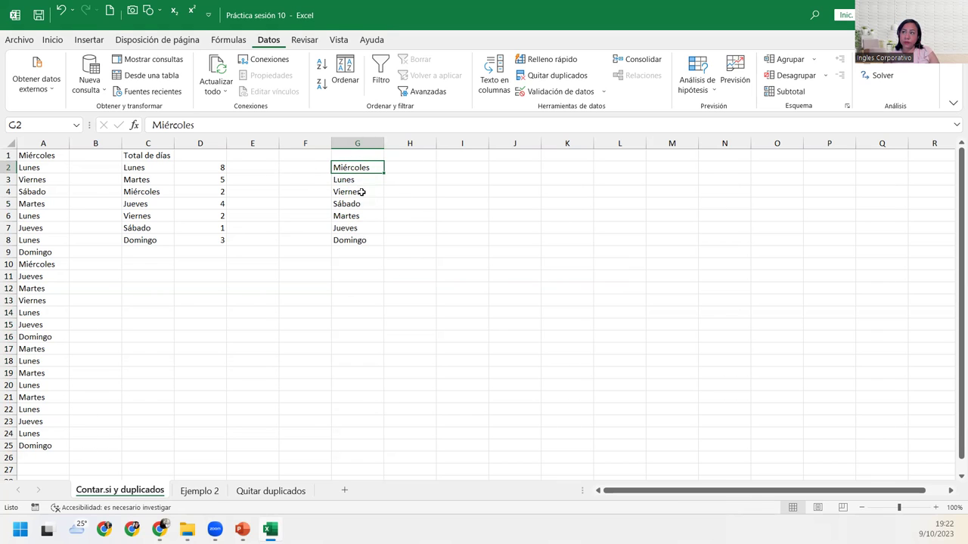
drag(362, 192, 361, 241)
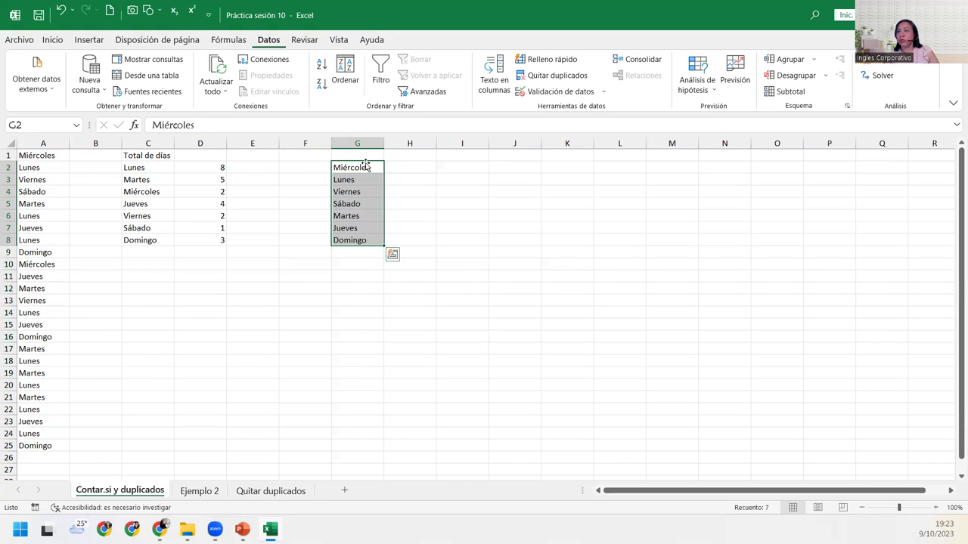
click(352, 171)
click(354, 182)
click(354, 192)
click(354, 204)
click(354, 216)
click(352, 241)
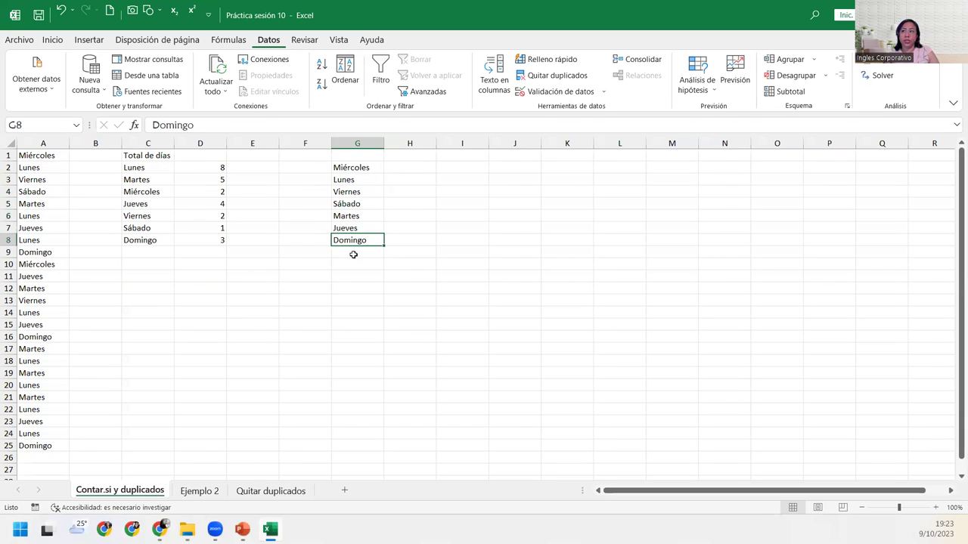
click(374, 216)
click(367, 180)
click(361, 167)
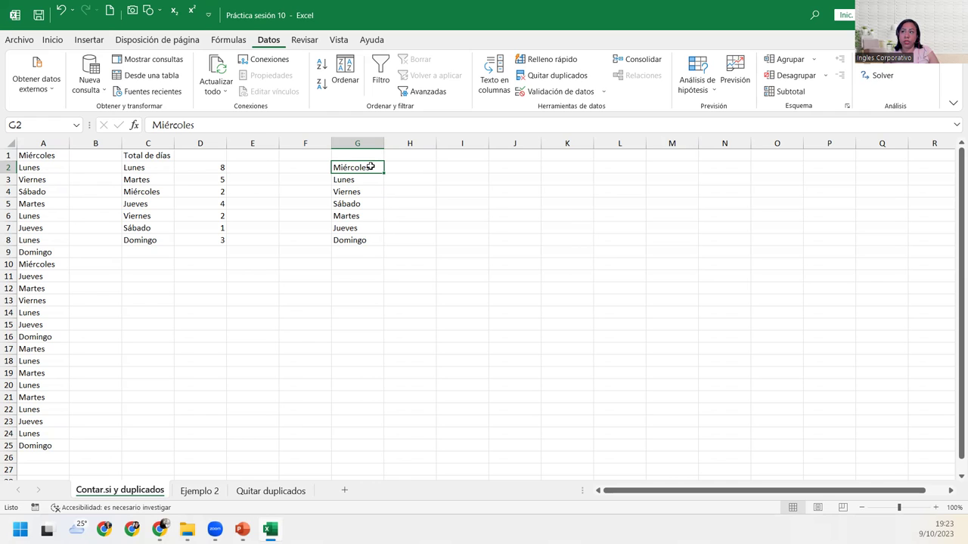
click(362, 191)
click(363, 208)
click(363, 230)
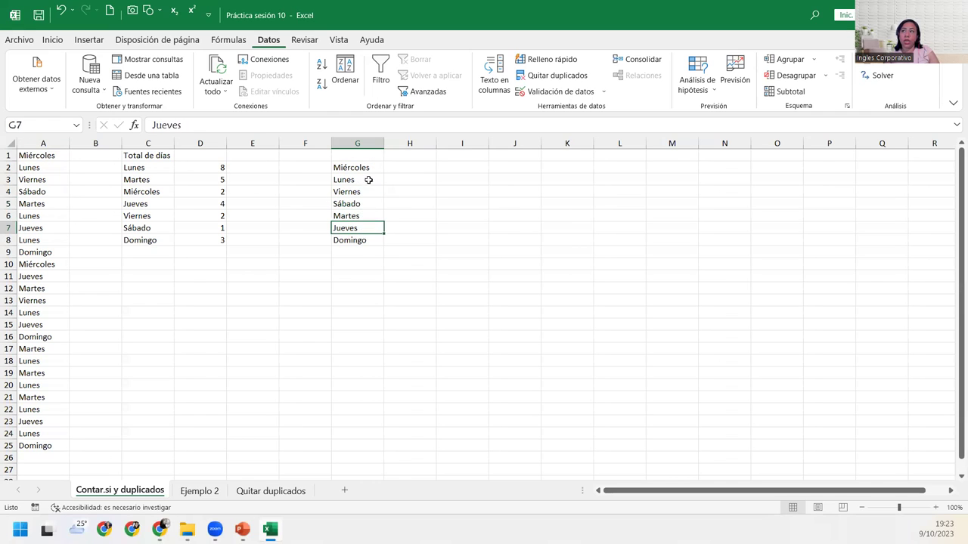
drag(367, 167, 367, 241)
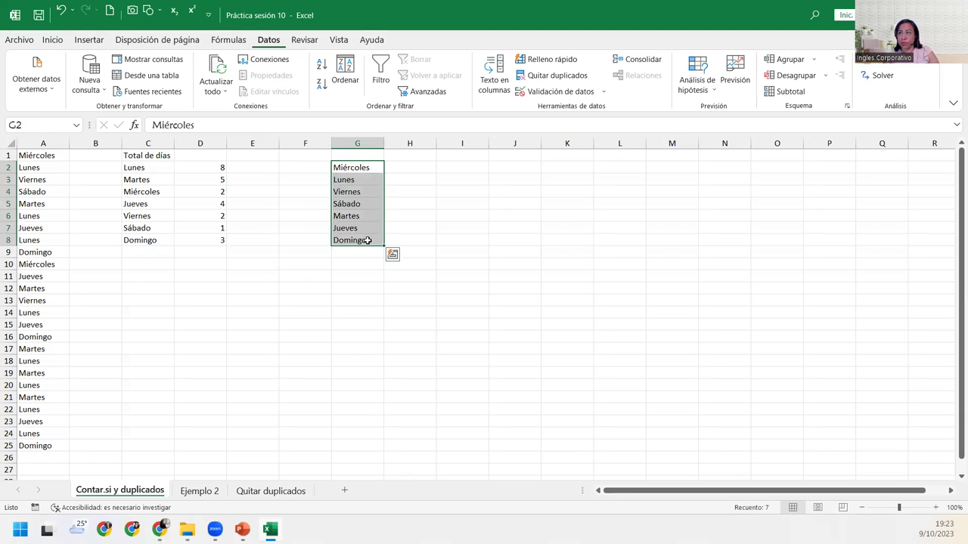
click(198, 168)
drag(198, 168, 198, 239)
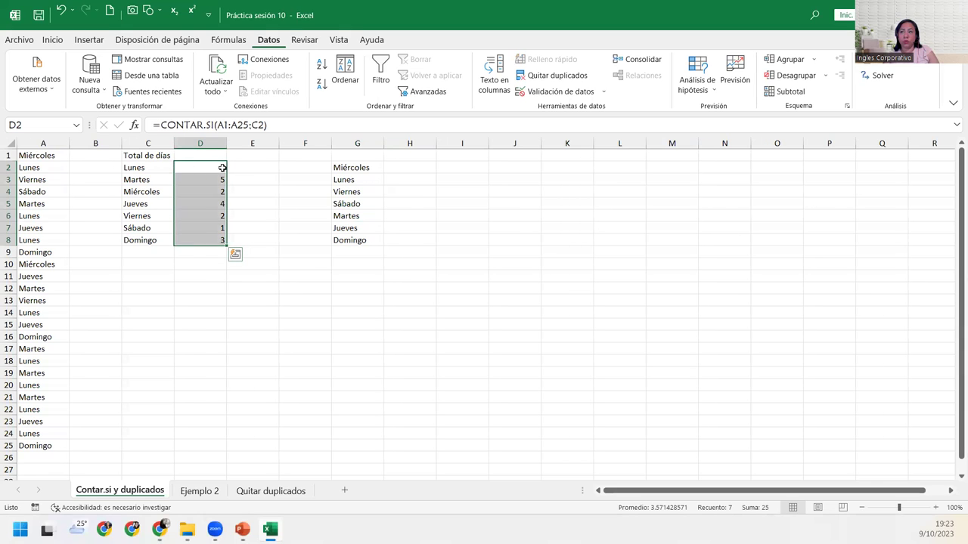
click(193, 194)
click(254, 168)
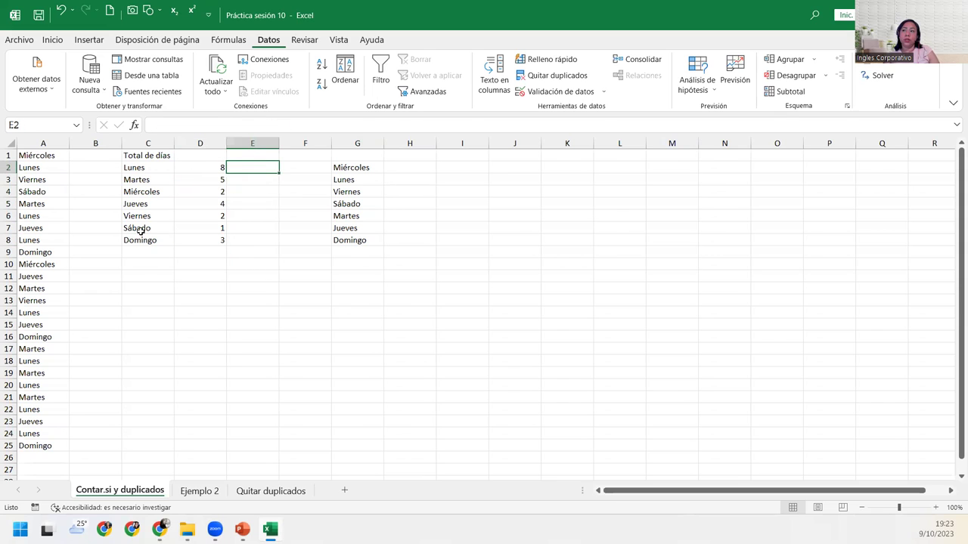
drag(362, 167, 367, 240)
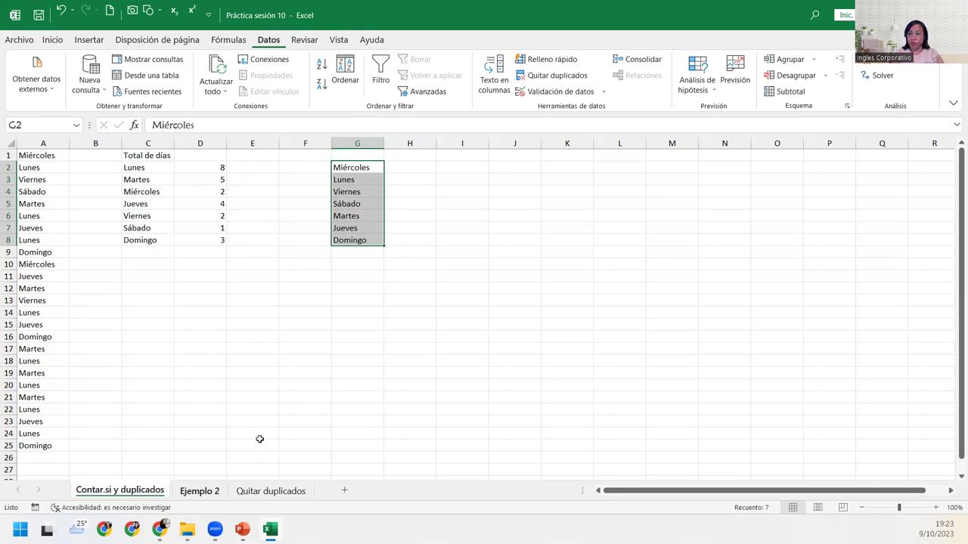
Step: On the Ejemplo 2 sheet, copy the patient names A3:A15 into F2:F14
click(208, 492)
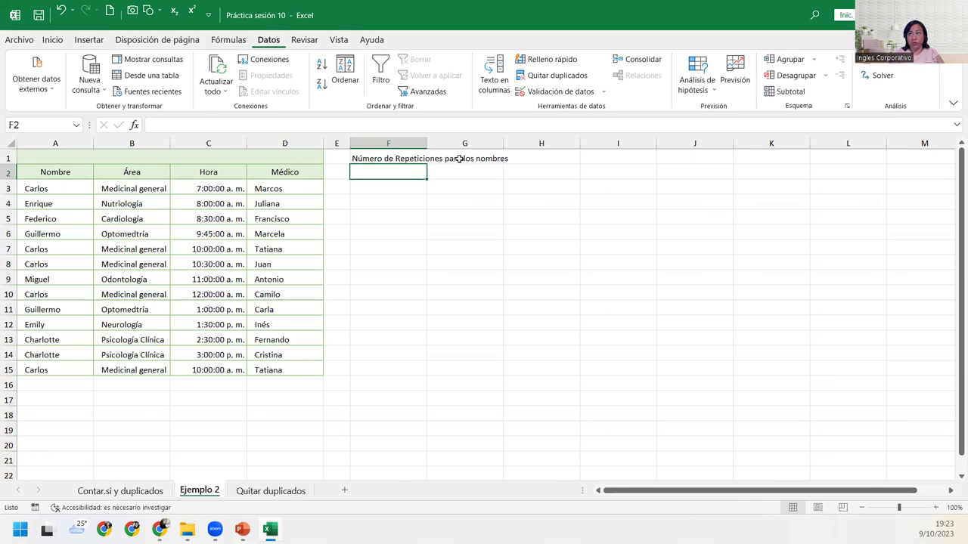
drag(32, 188, 48, 374)
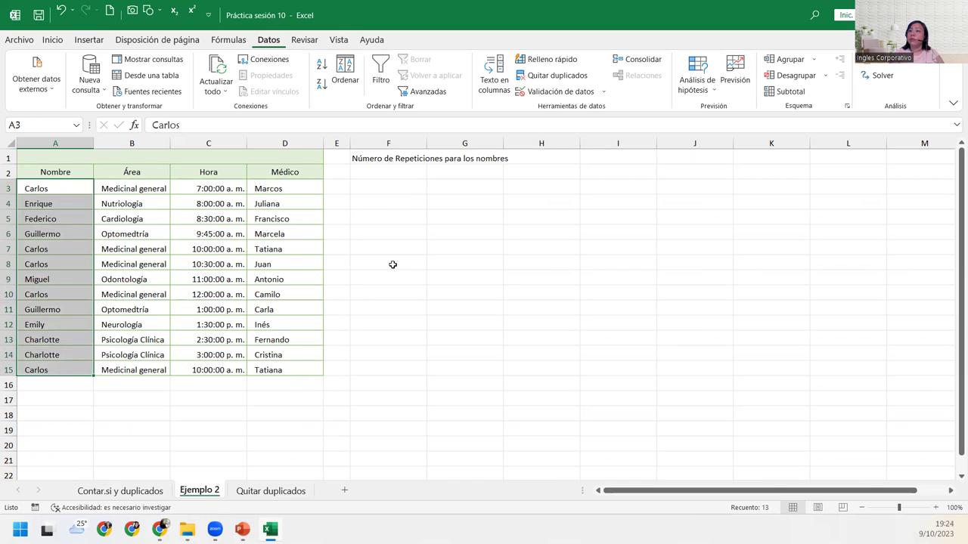
click(410, 173)
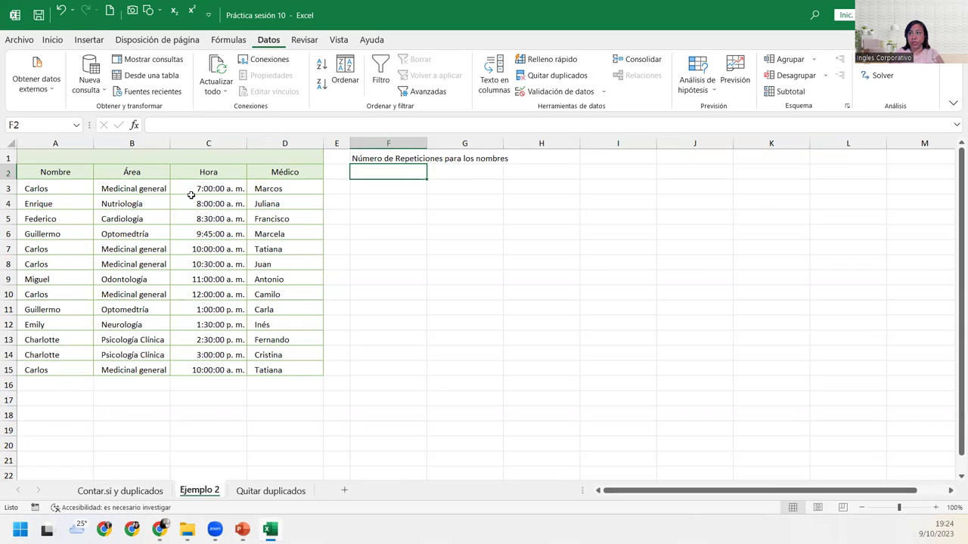
drag(67, 189, 75, 366)
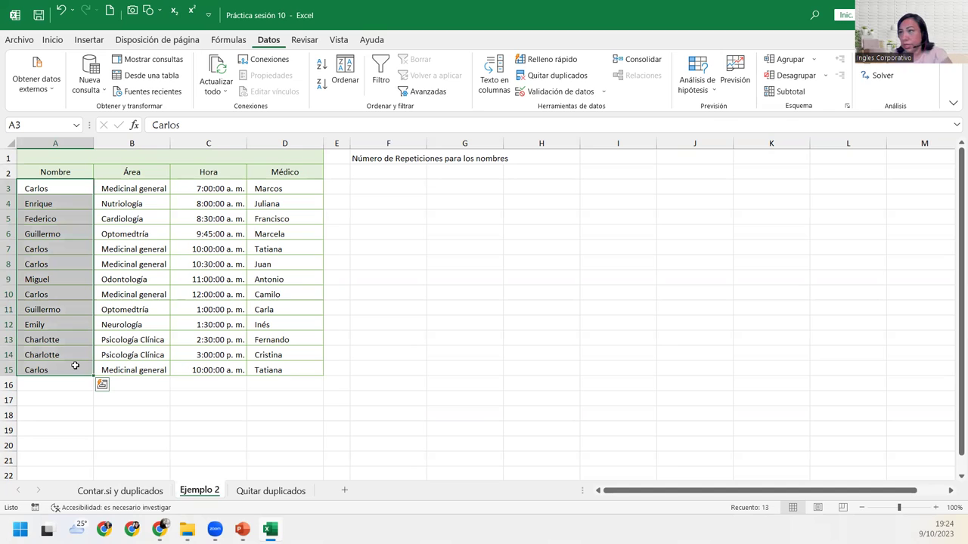
key(ctrl+c)
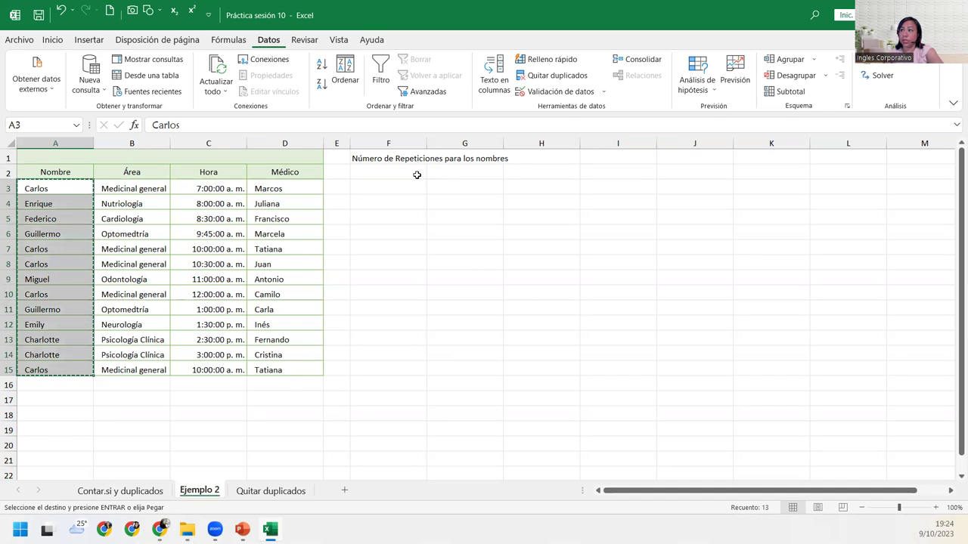
click(417, 174)
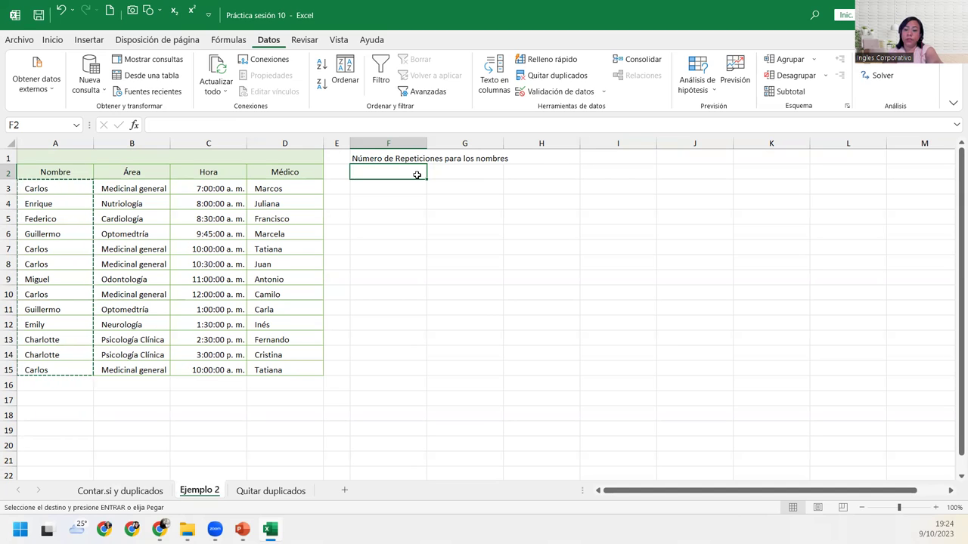
key(Return)
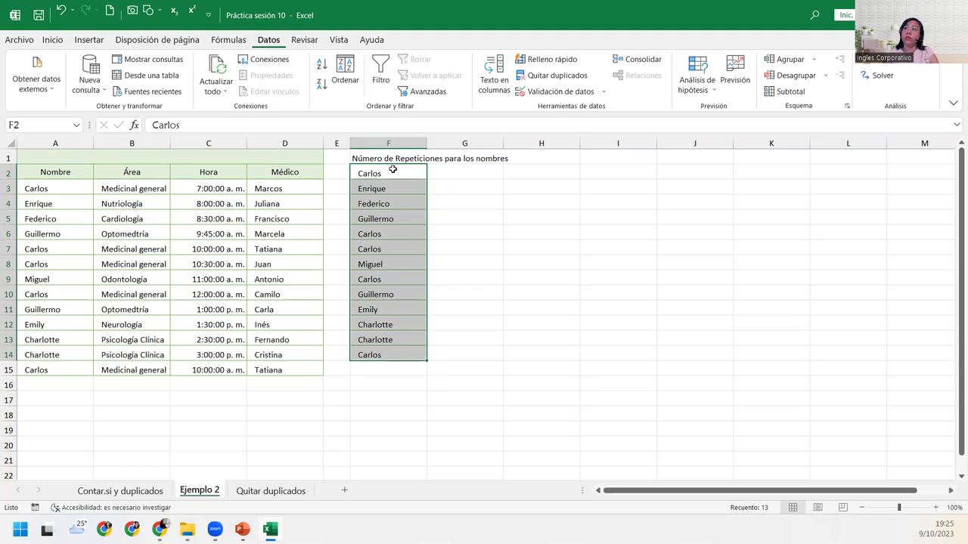
Step: Remove the 6 duplicate names from column F, leaving Carlos through Charlotte
click(556, 75)
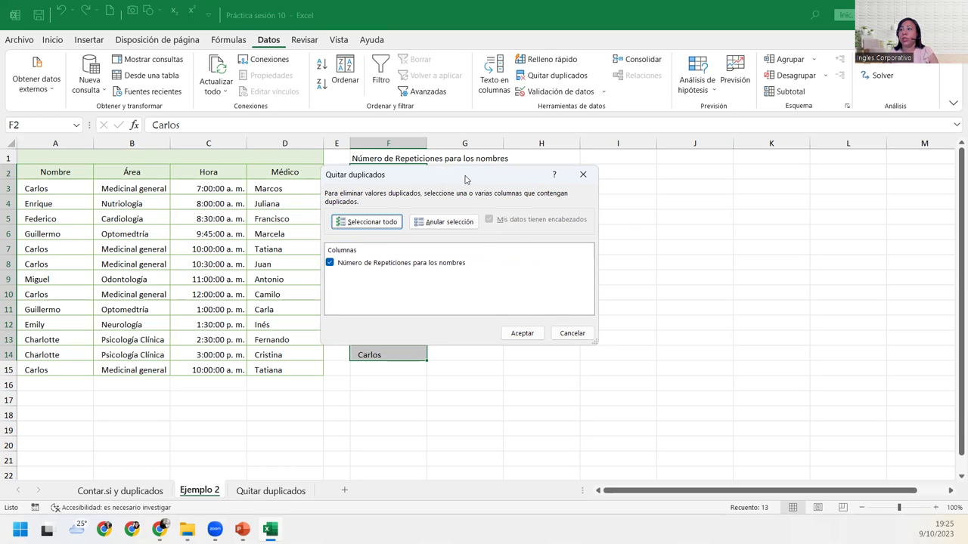
drag(467, 179, 599, 180)
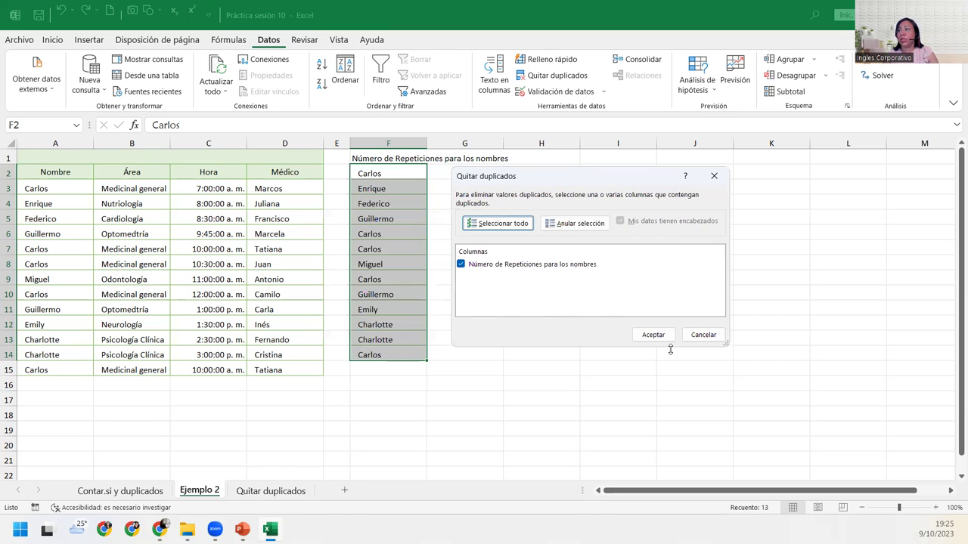
click(648, 336)
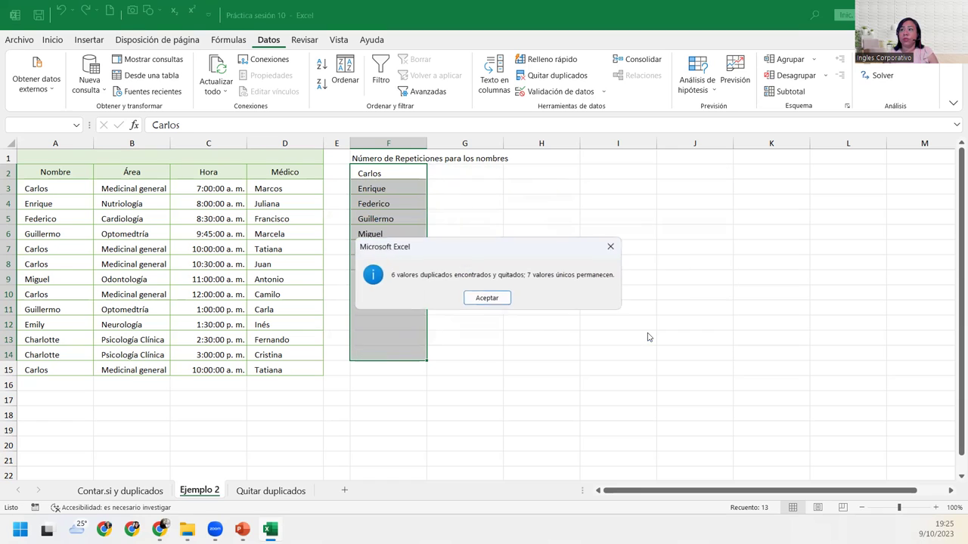
click(484, 296)
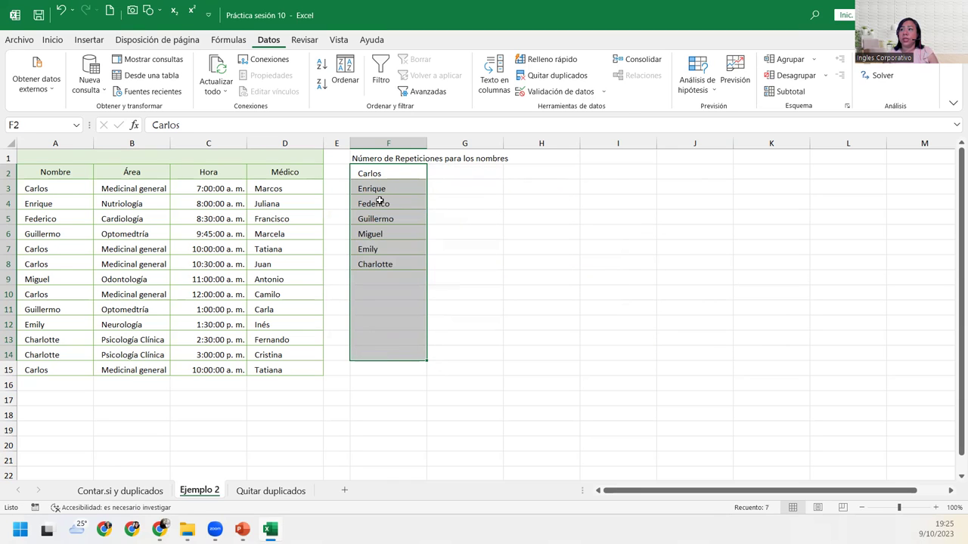
click(461, 175)
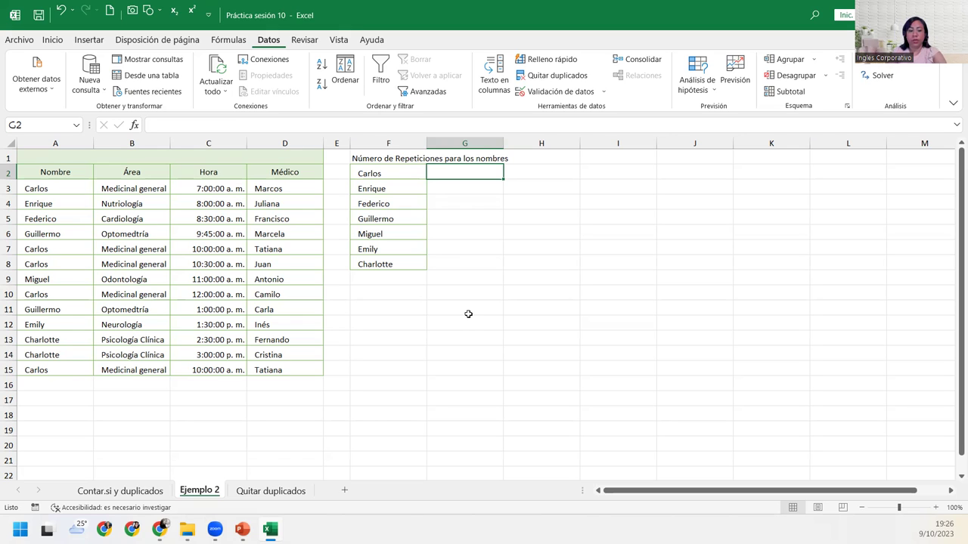
Step: Enter =CONTAR.SI($A$3:$A$15;F2) in G2, counting Carlos as 5
text(=contar.si)
key(Tab)
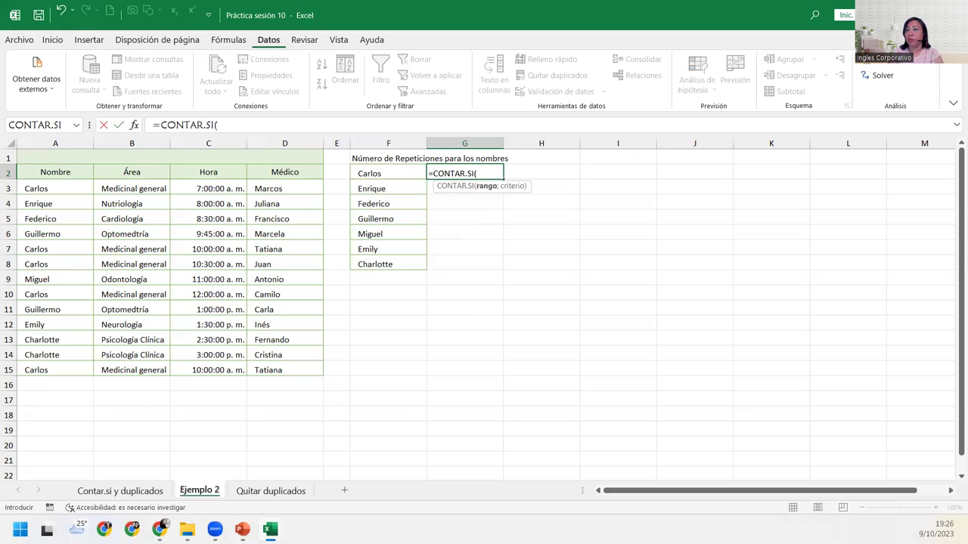
drag(73, 189, 82, 365)
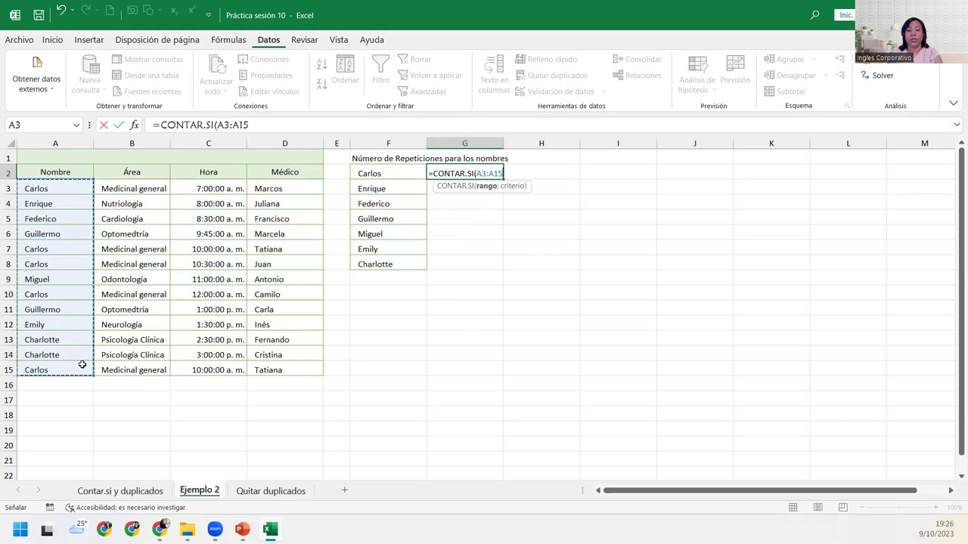
key(F4)
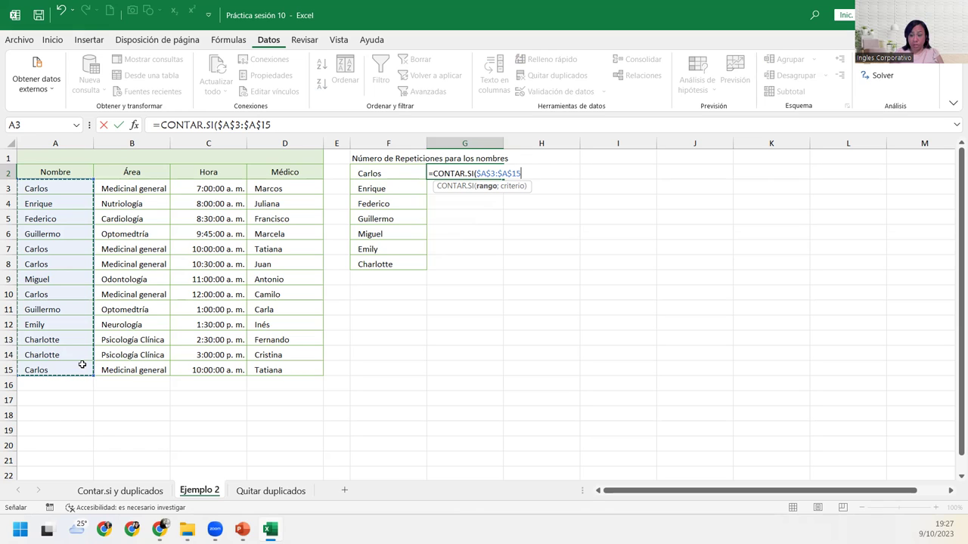
text(;)
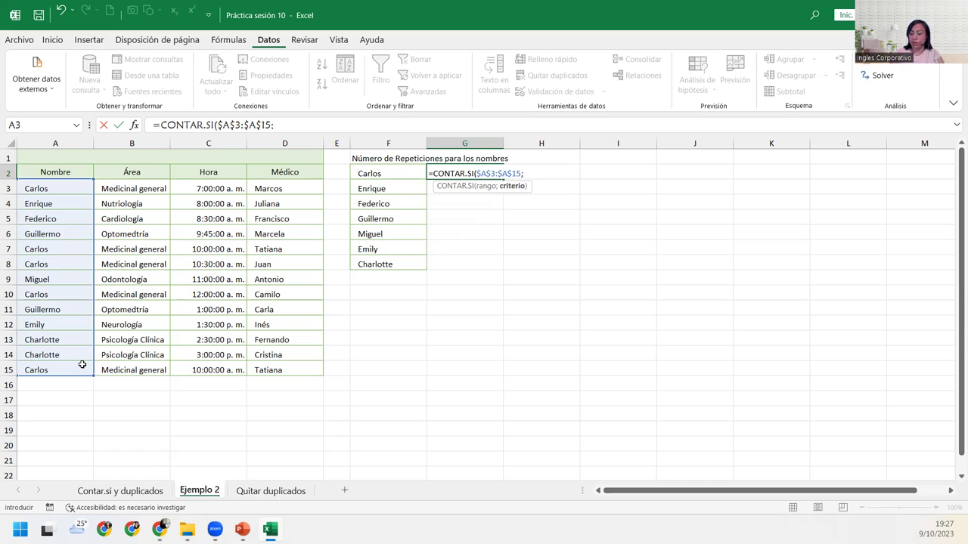
click(371, 170)
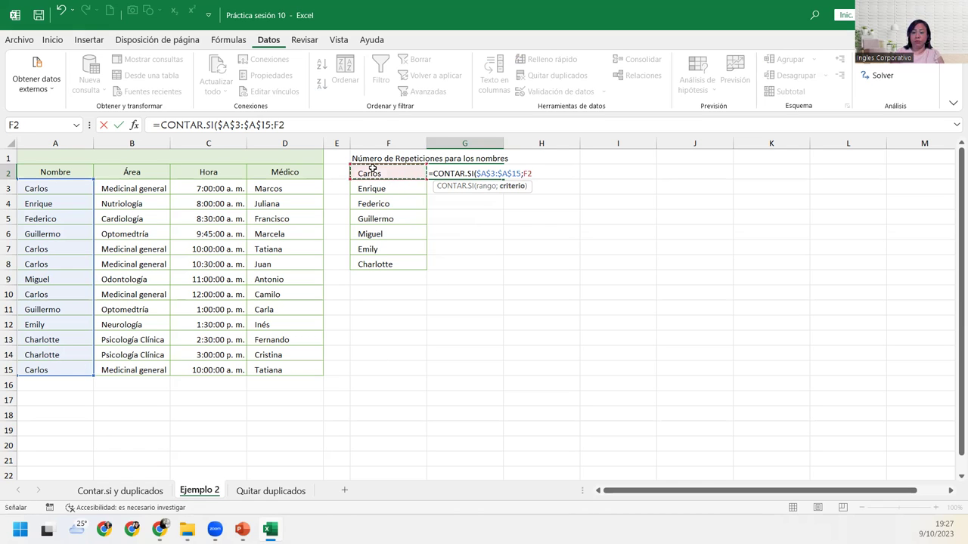
text())
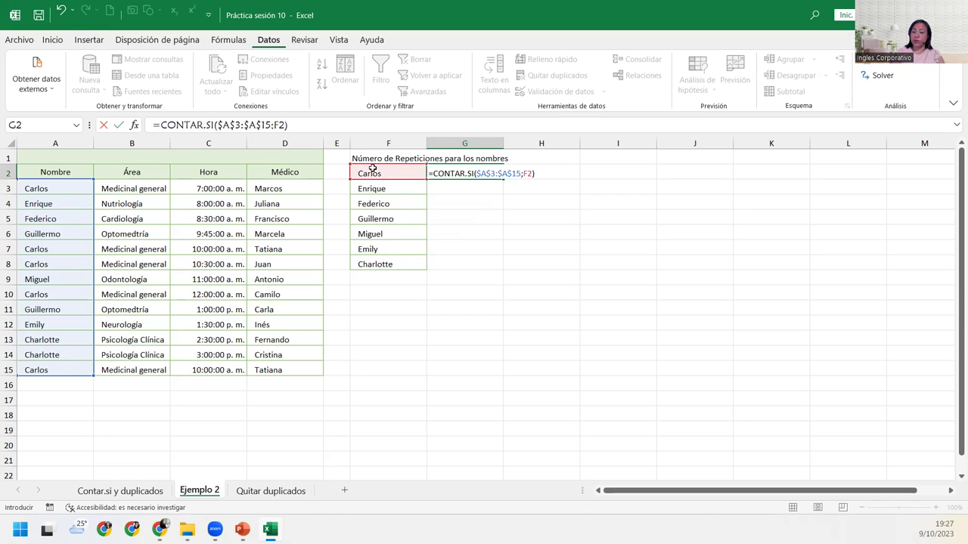
key(Return)
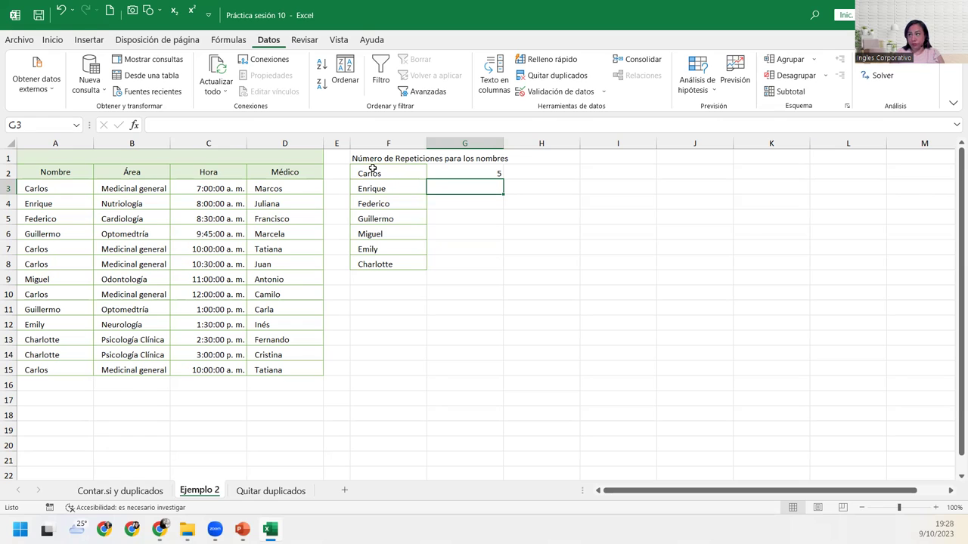
Step: Fill G2's count formula down to G8, giving 1, 1, 2, 1, 1, 2 for Enrique–Charlotte
click(392, 295)
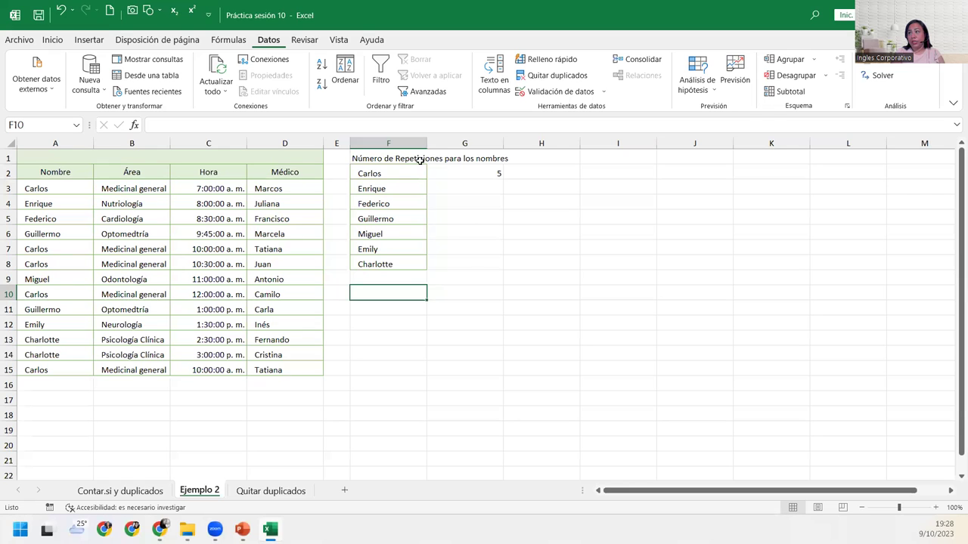
click(391, 168)
click(472, 178)
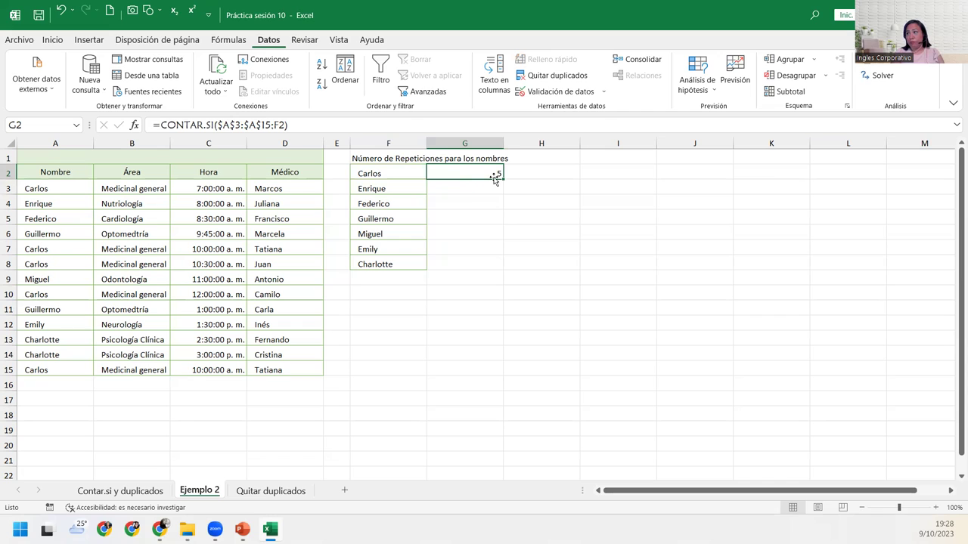
double_click(502, 179)
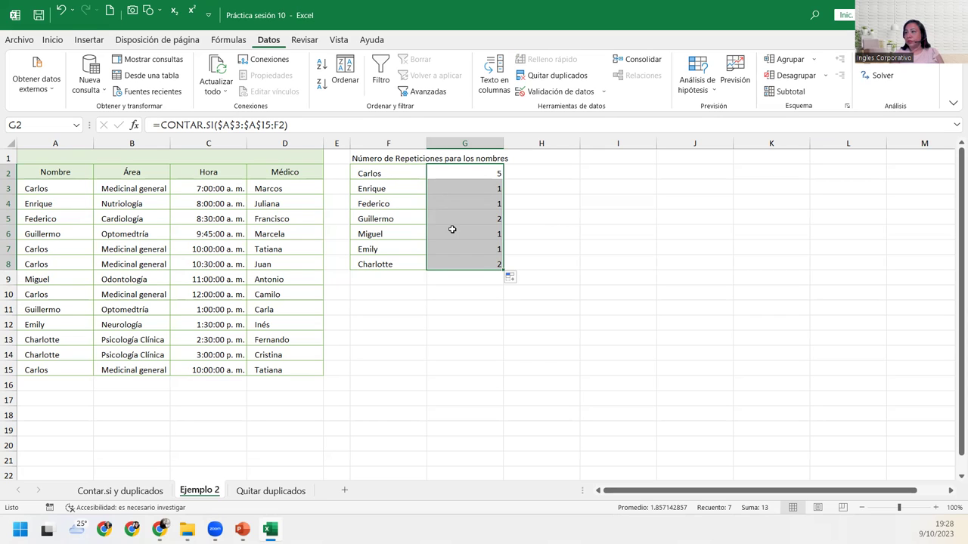
click(481, 173)
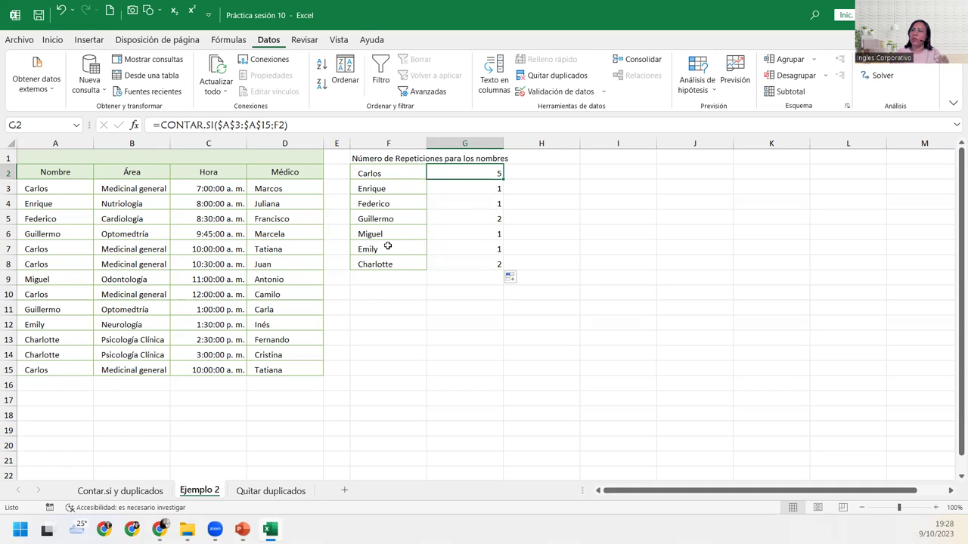
drag(402, 159, 404, 265)
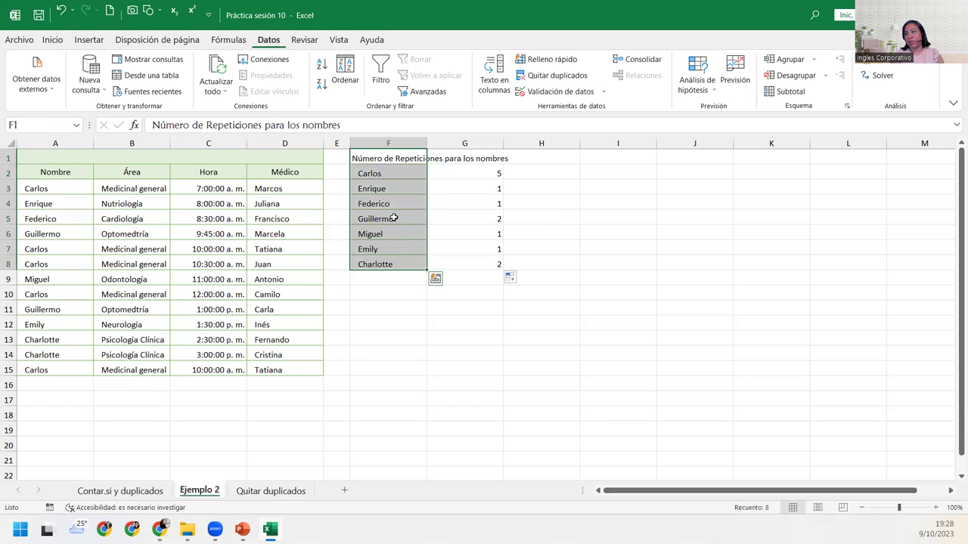
click(391, 173)
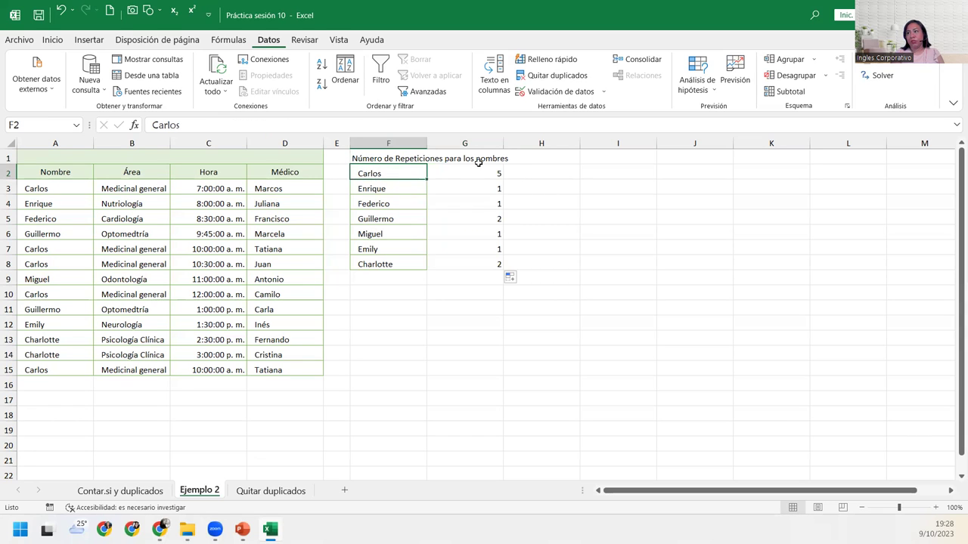
click(374, 298)
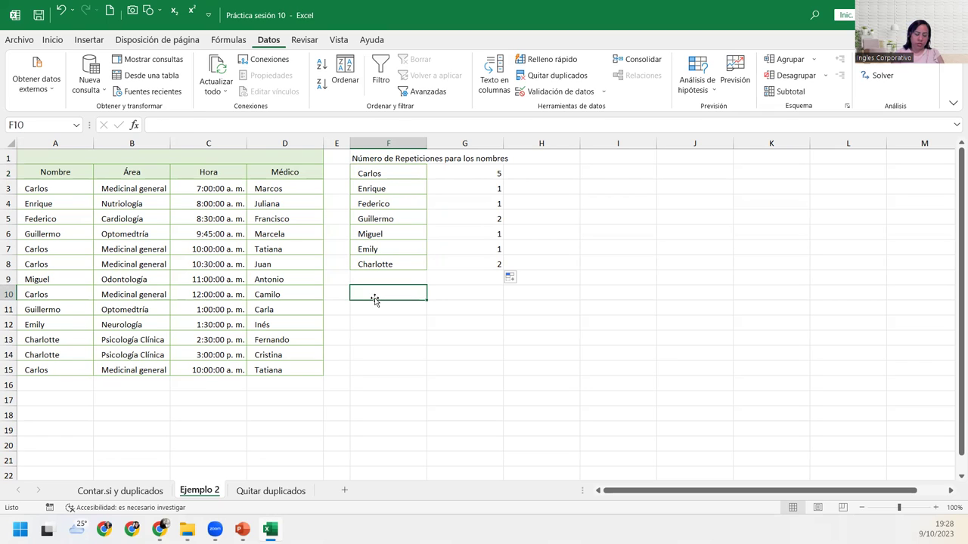
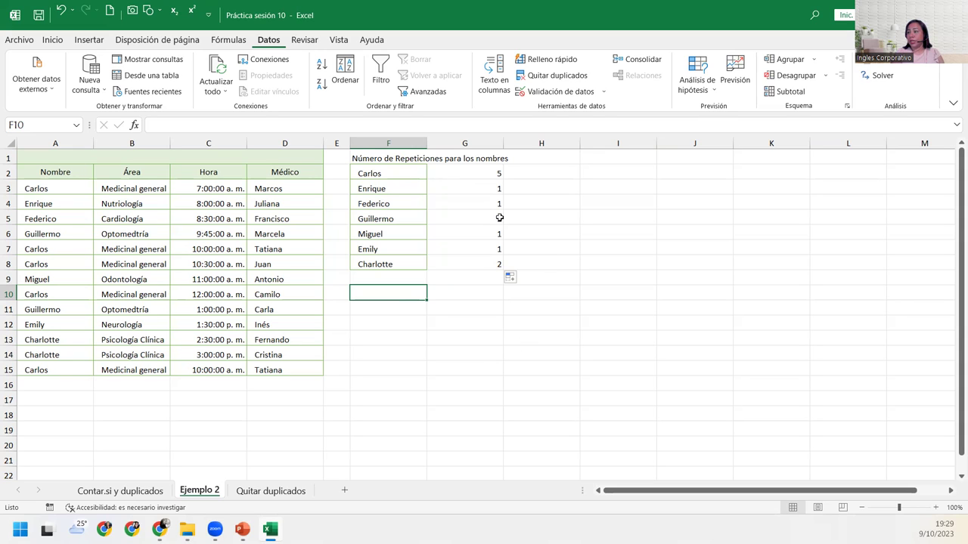
Step: Insert an empty column F and give F2 a list validation drawn from =$G$2:$G$8
right_click(375, 138)
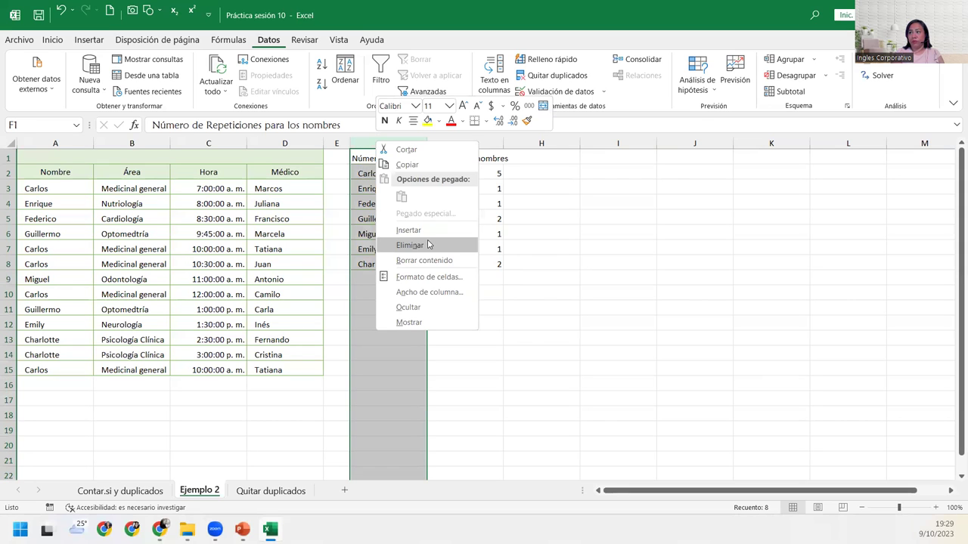
click(443, 230)
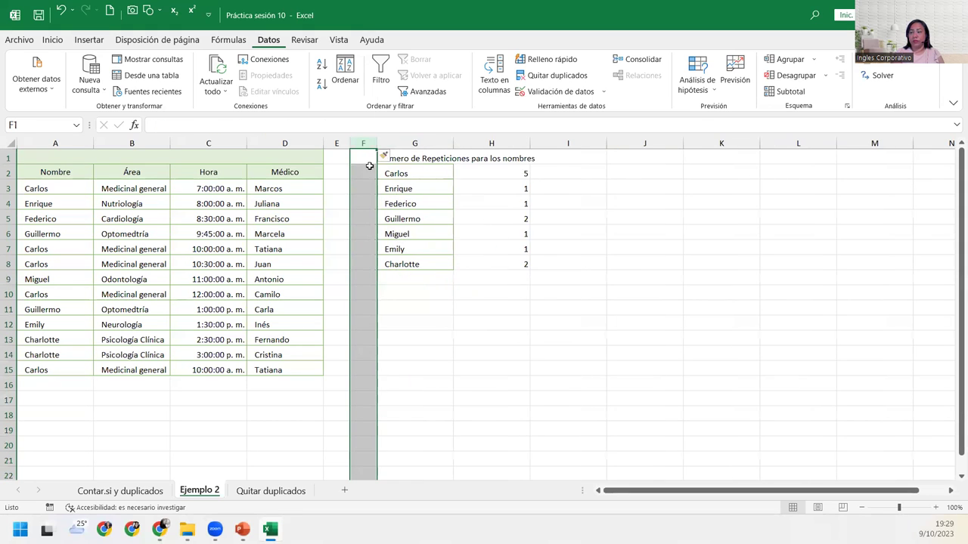
click(369, 165)
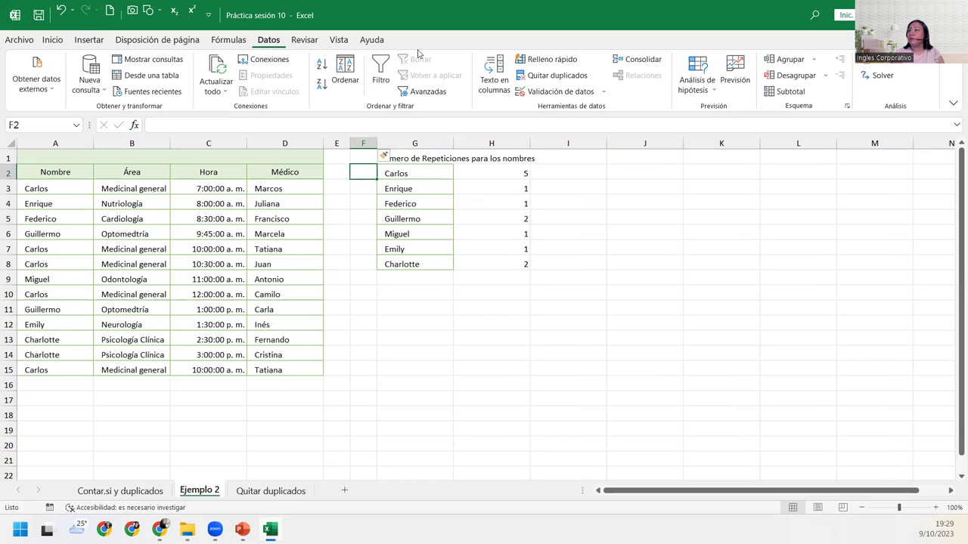
click(564, 92)
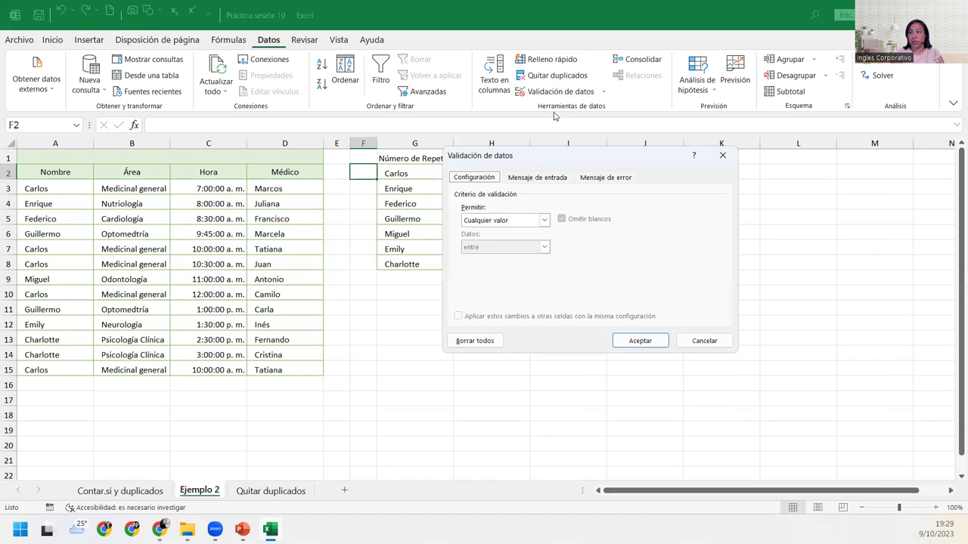
click(543, 220)
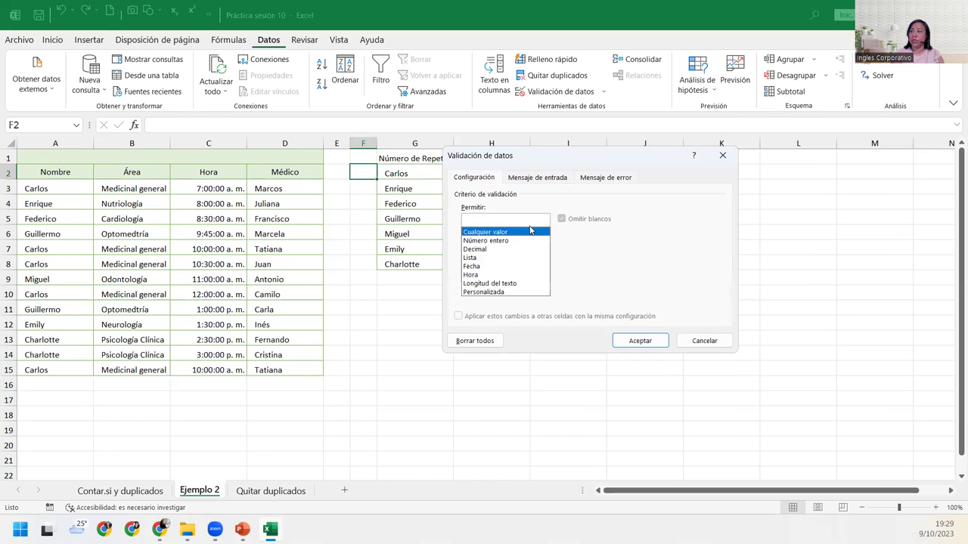
click(488, 257)
click(632, 273)
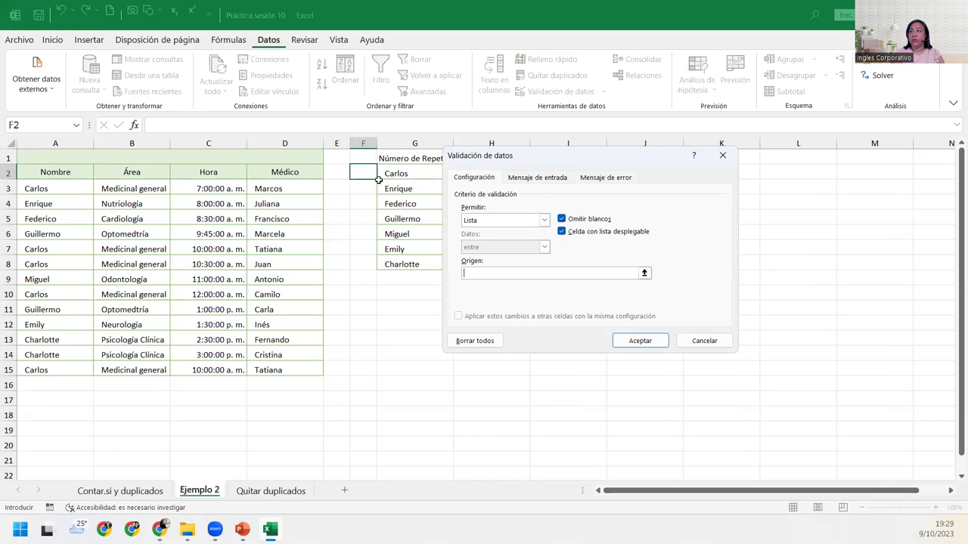
drag(400, 173, 422, 267)
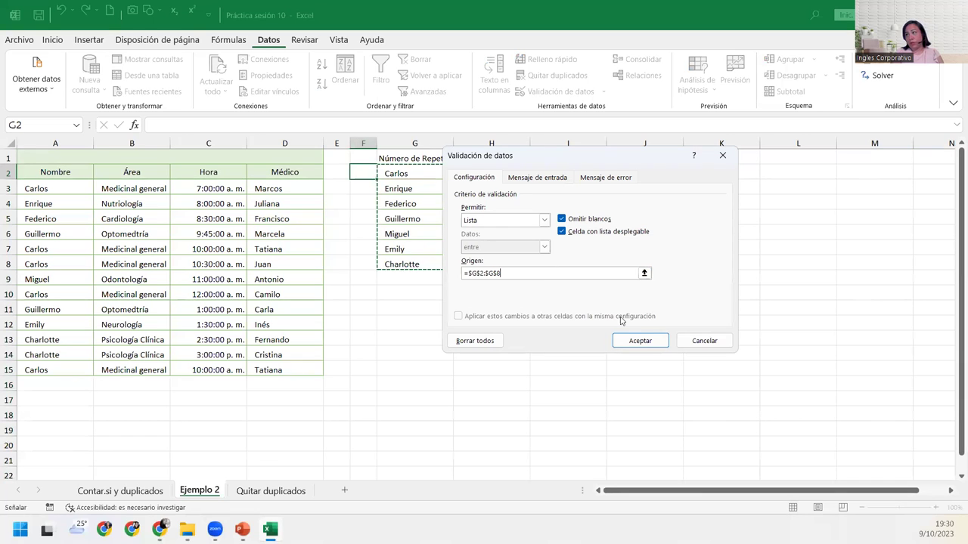
click(632, 338)
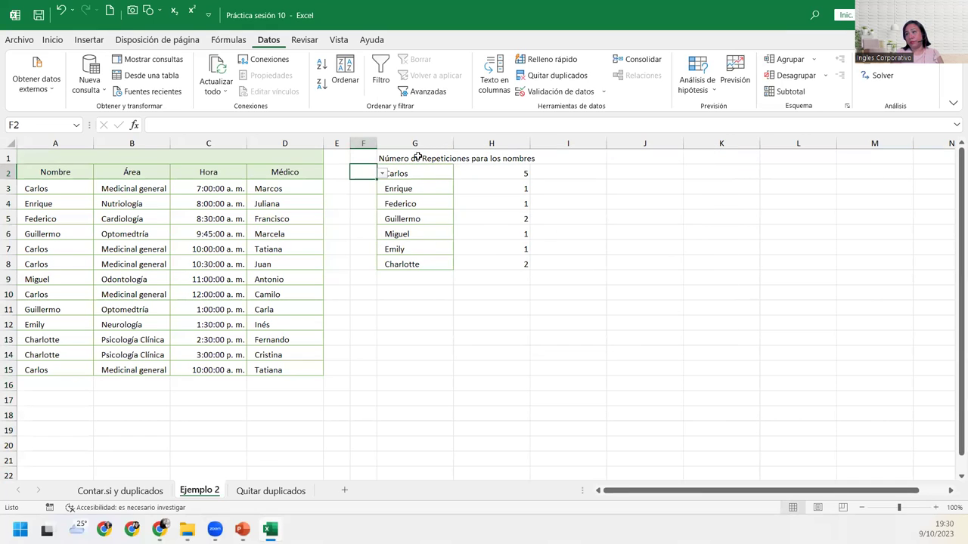
Step: Hide the source name columns G and H
click(382, 174)
mouse_move(414, 143)
mouse_down()
mouse_move(495, 147)
mouse_move(474, 148)
mouse_up()
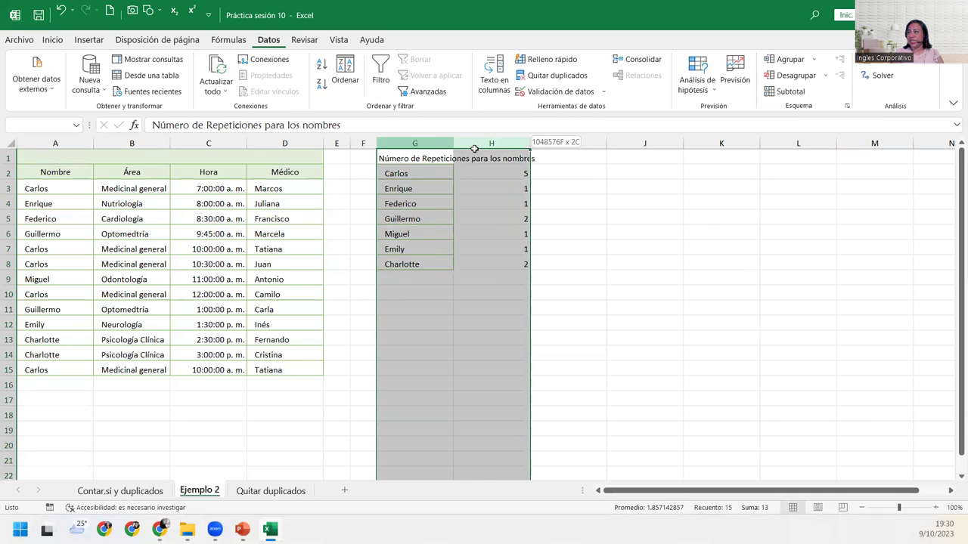
right_click(478, 145)
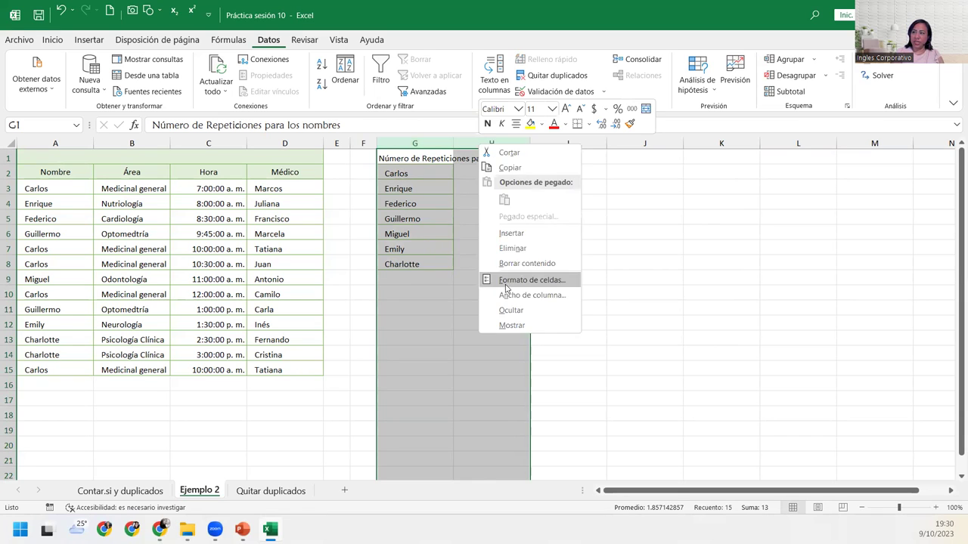
click(511, 310)
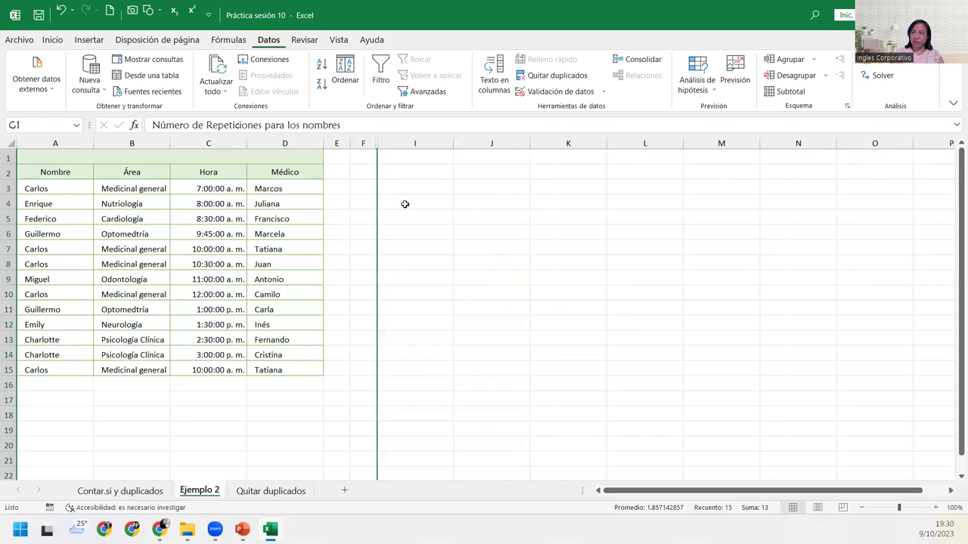
Step: Widen column F and choose Guillermo from F2's name dropdown
click(364, 174)
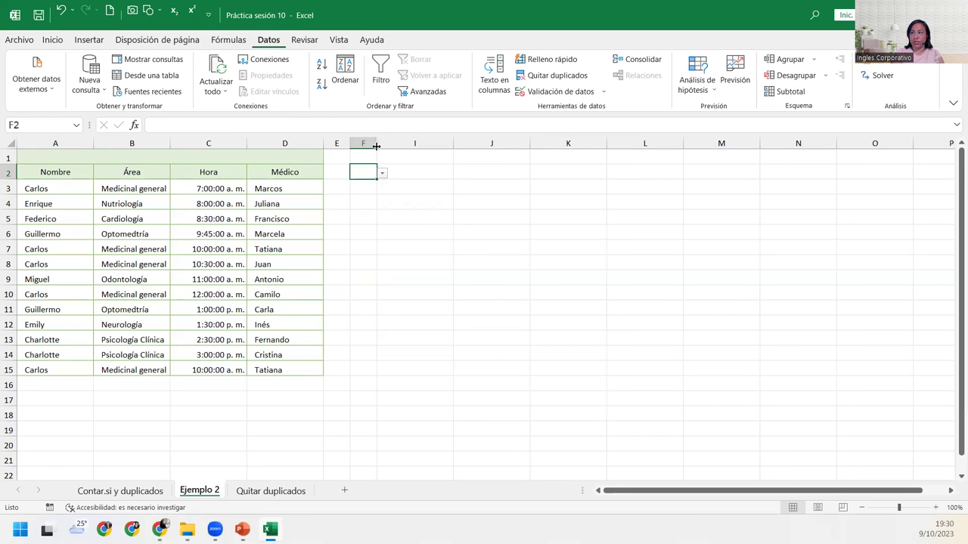
drag(375, 146, 400, 145)
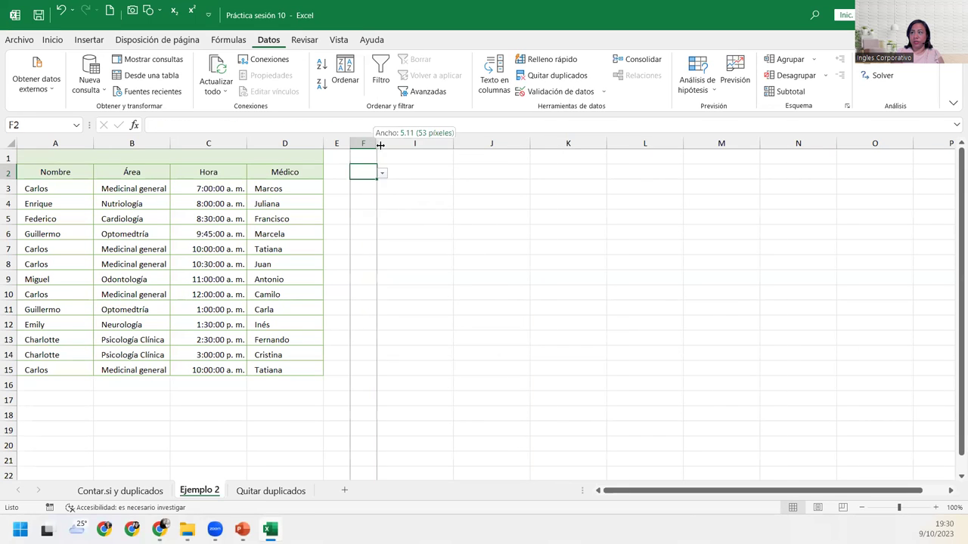
click(409, 173)
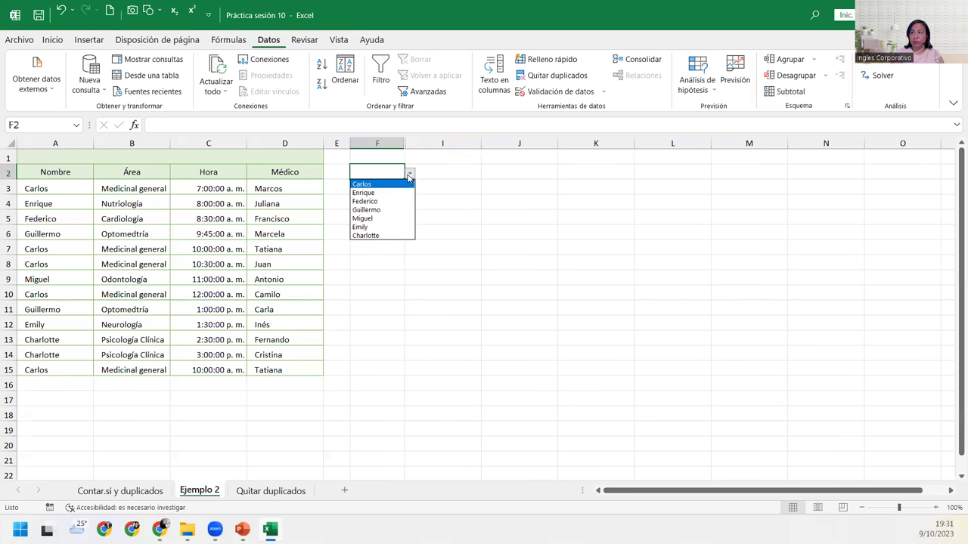
click(382, 211)
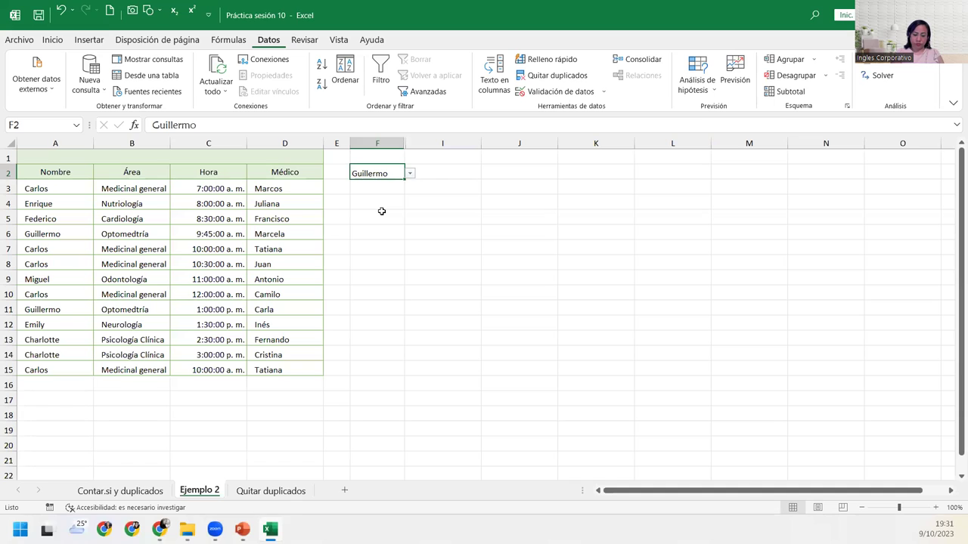
click(462, 169)
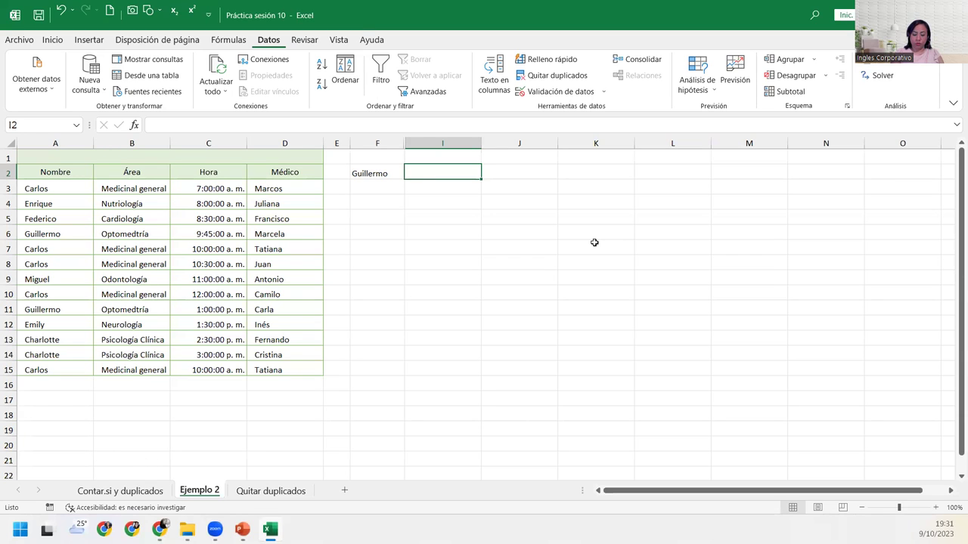
click(382, 168)
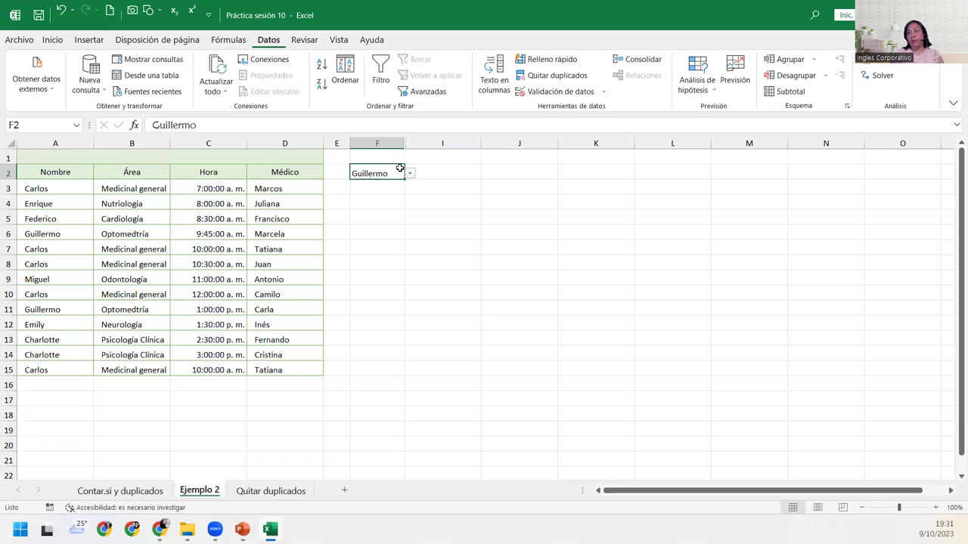
click(410, 174)
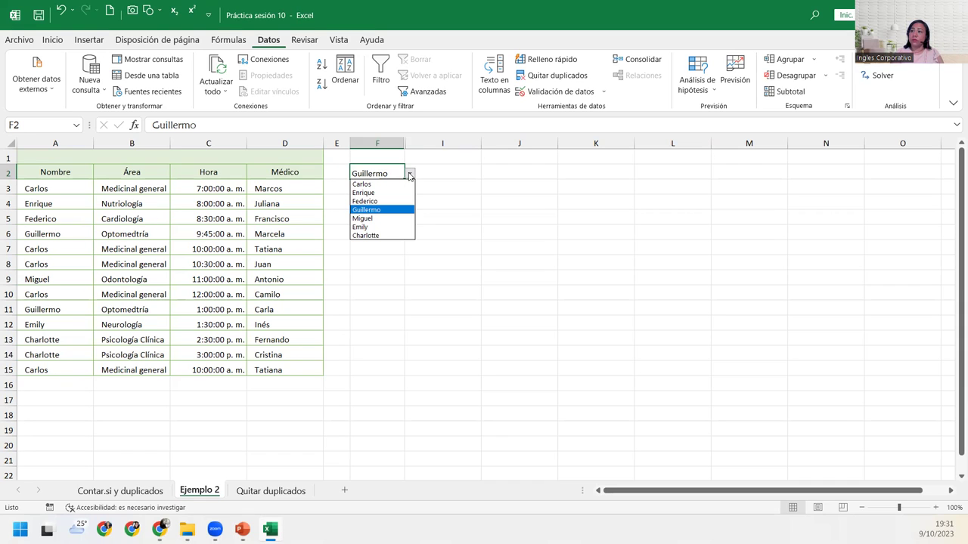
click(410, 175)
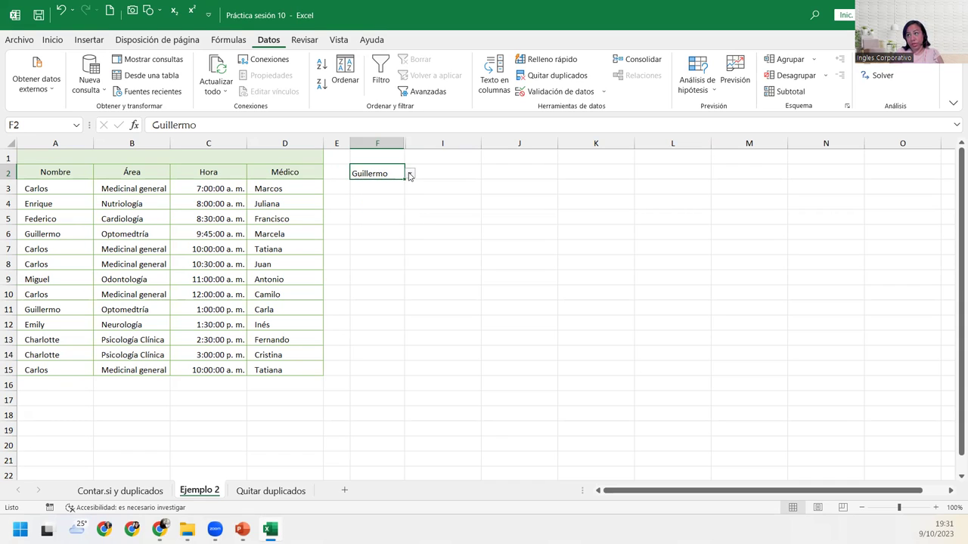
click(437, 172)
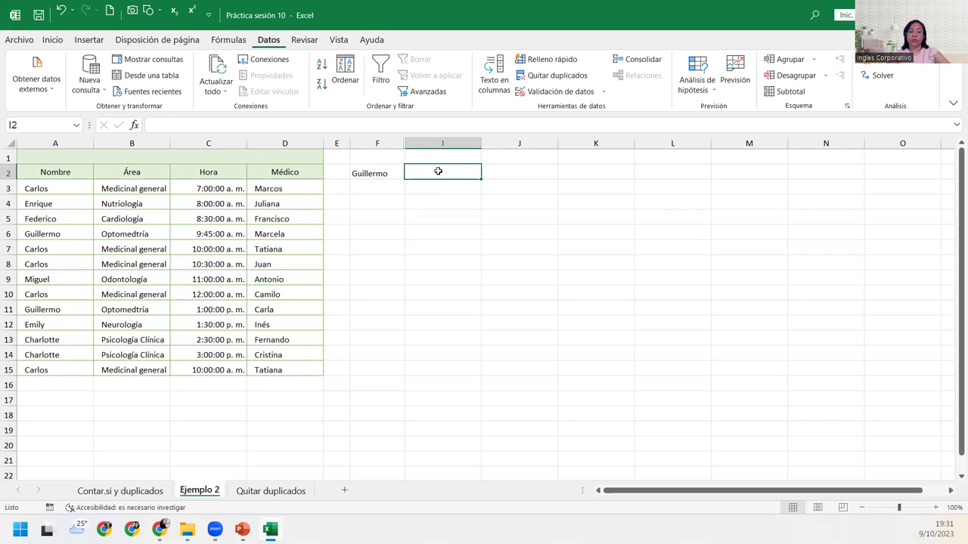
Step: Enter =CONTAR.SI(A3:A15;F2) in I2, returning 2 for Guillermo
text(=)
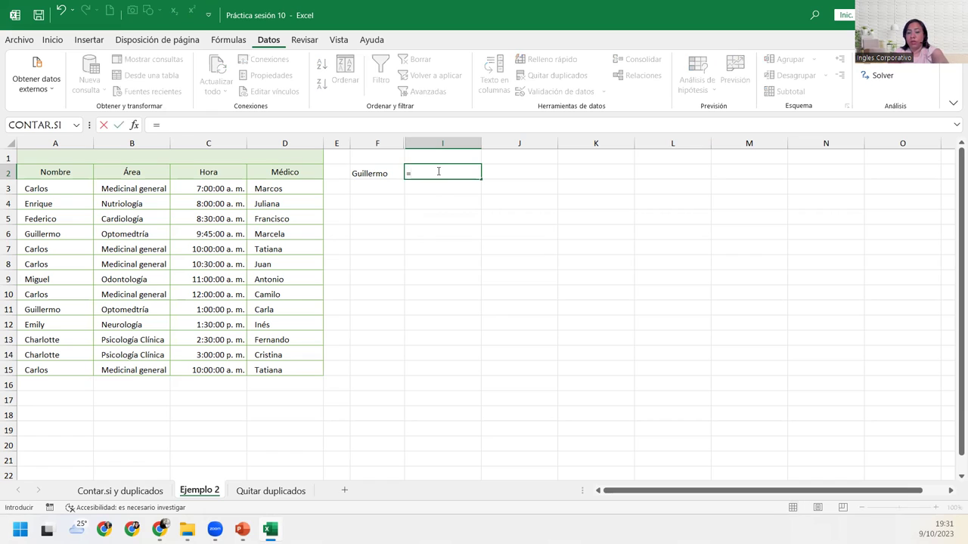
text(contar.su)
key(BackSpace)
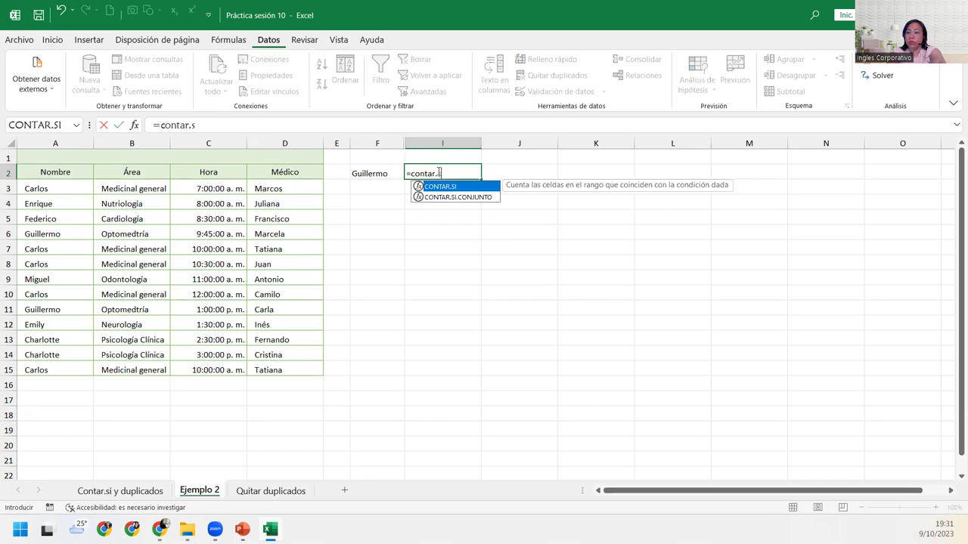
key(Tab)
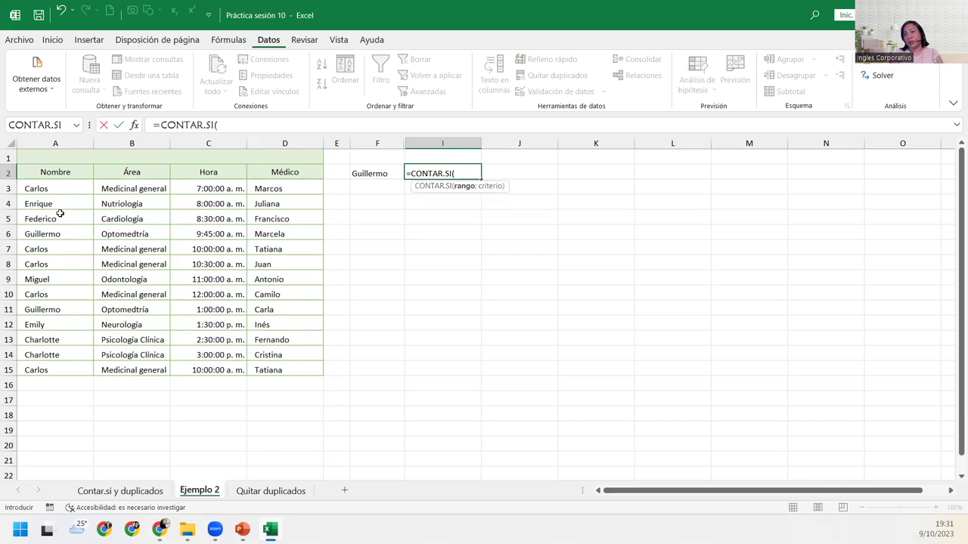
drag(28, 192, 71, 371)
text(;)
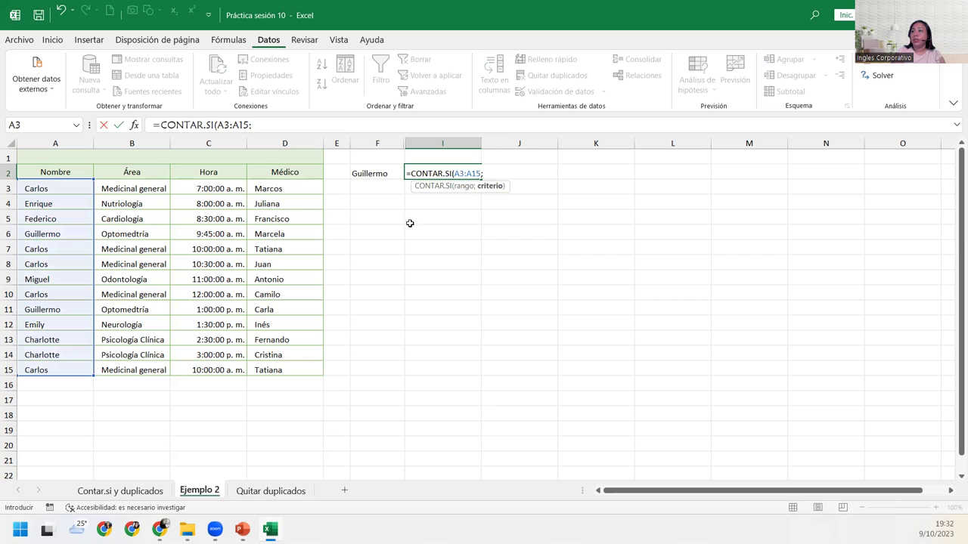
click(377, 172)
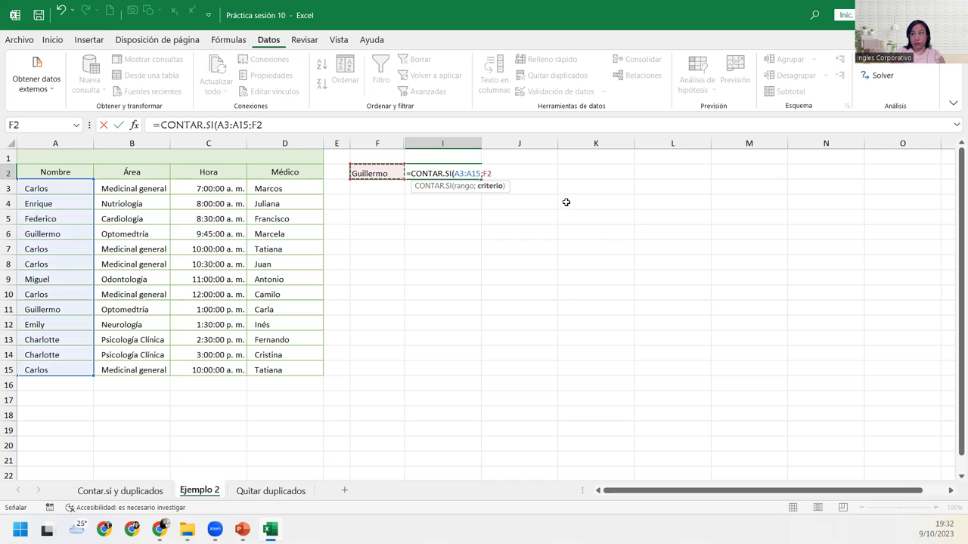
text())
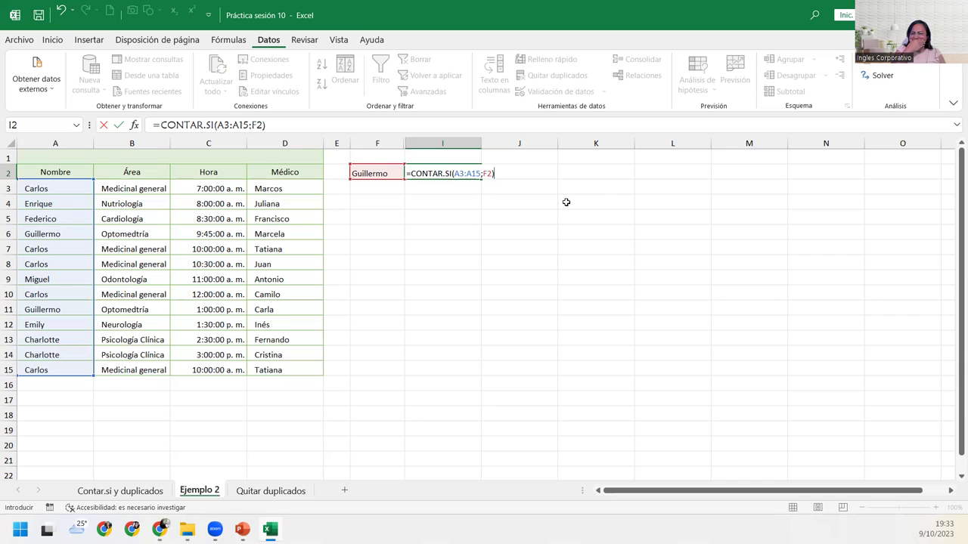
key(Return)
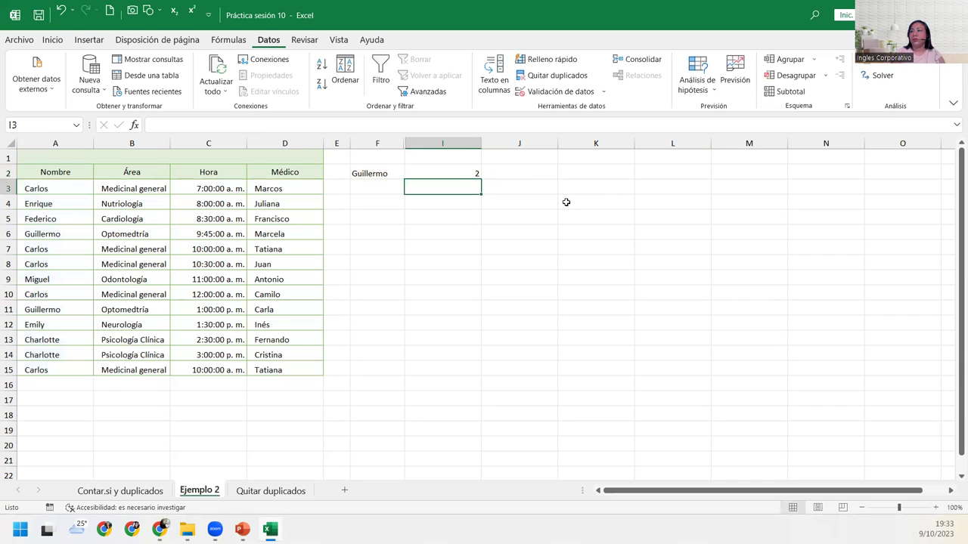
Step: Try several names from F2's dropdown, ending on Charlotte from A13
click(449, 172)
click(394, 172)
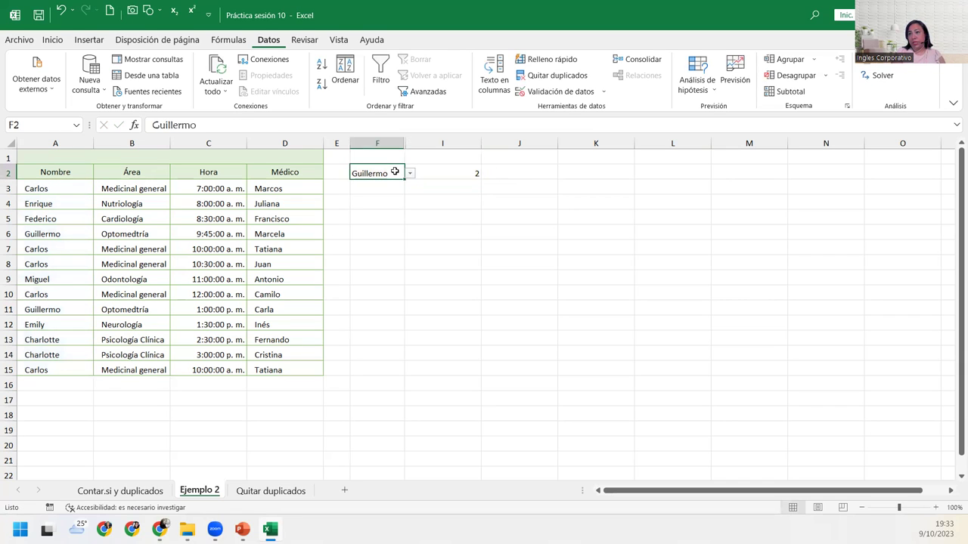
click(409, 173)
click(374, 183)
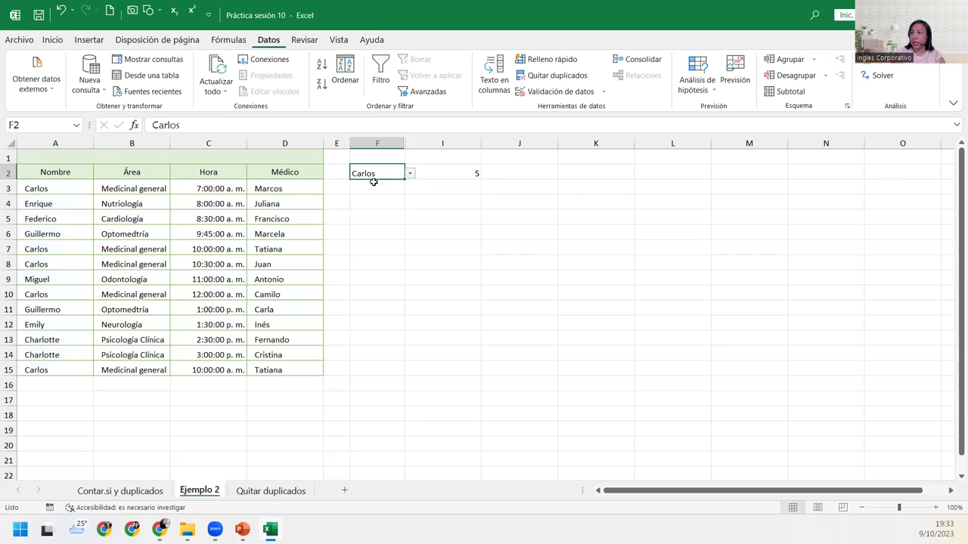
click(410, 174)
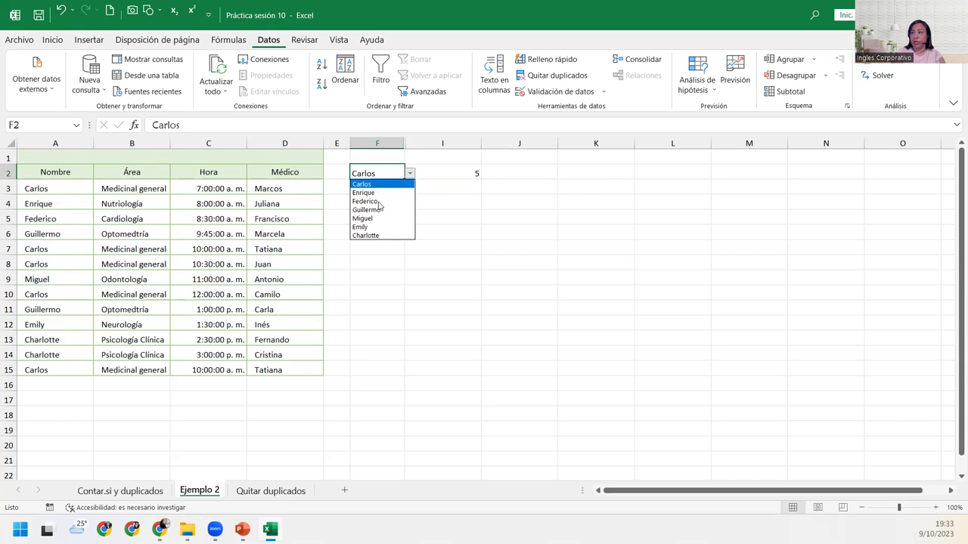
click(368, 218)
click(408, 173)
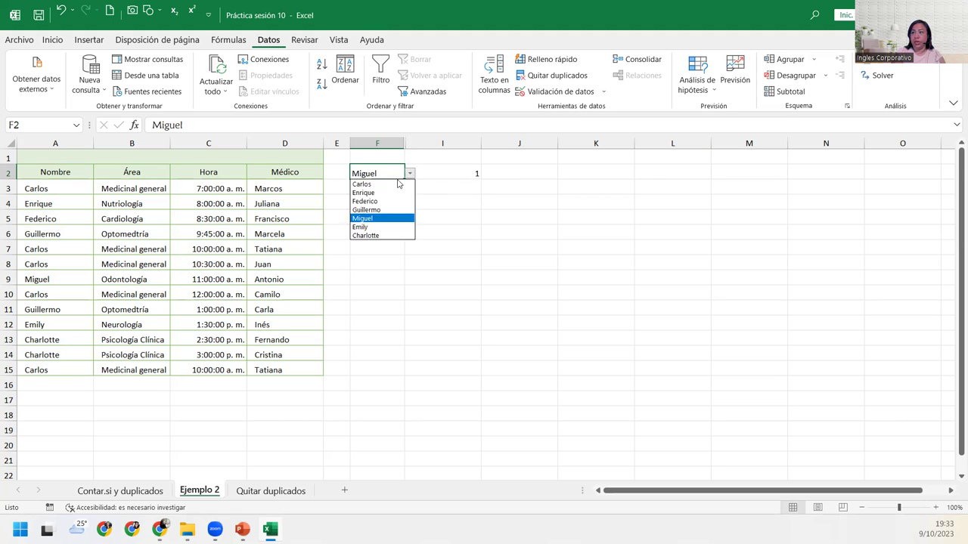
click(366, 235)
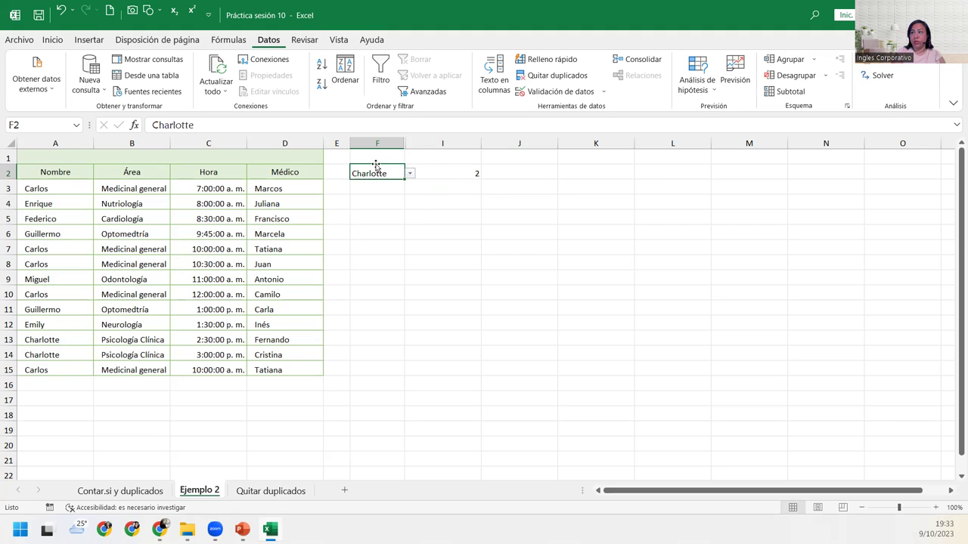
click(410, 173)
click(372, 207)
click(410, 174)
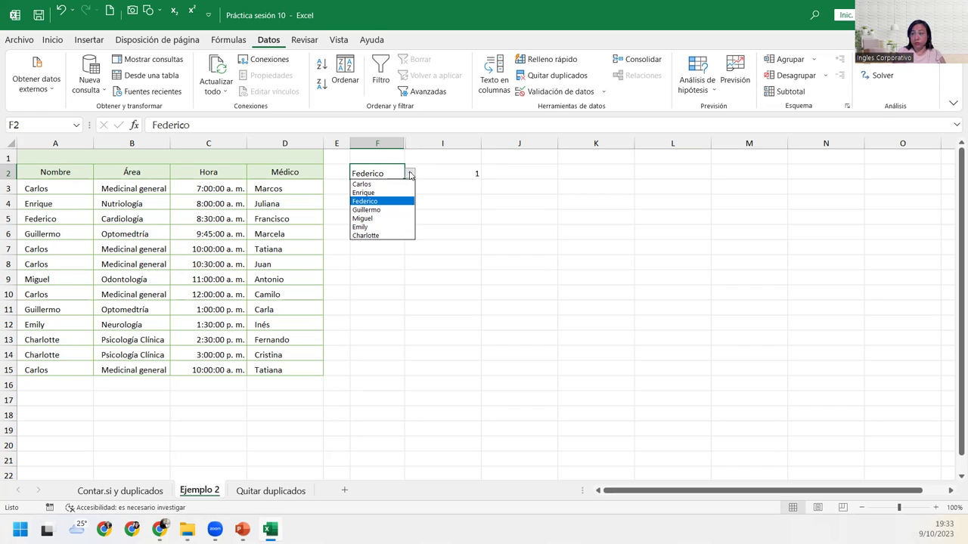
click(399, 184)
click(410, 174)
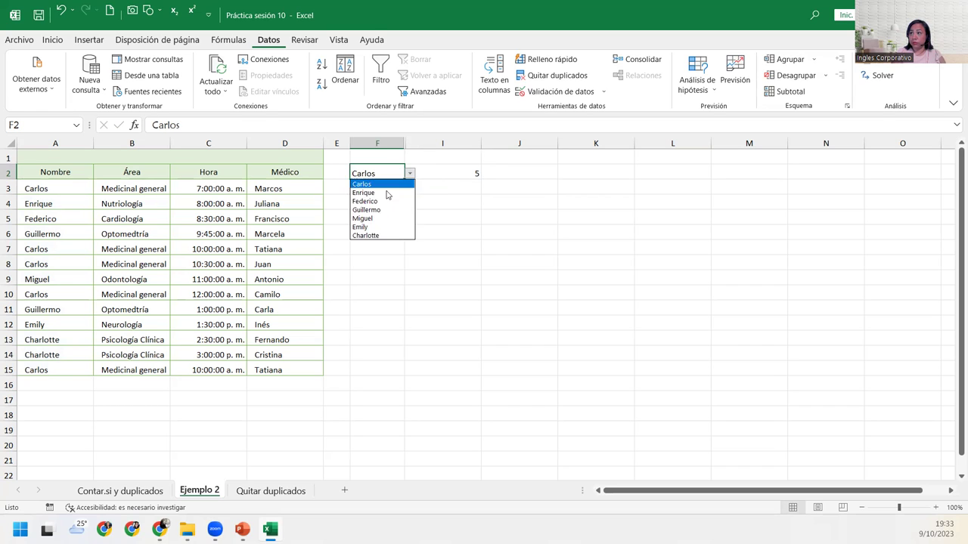
click(364, 235)
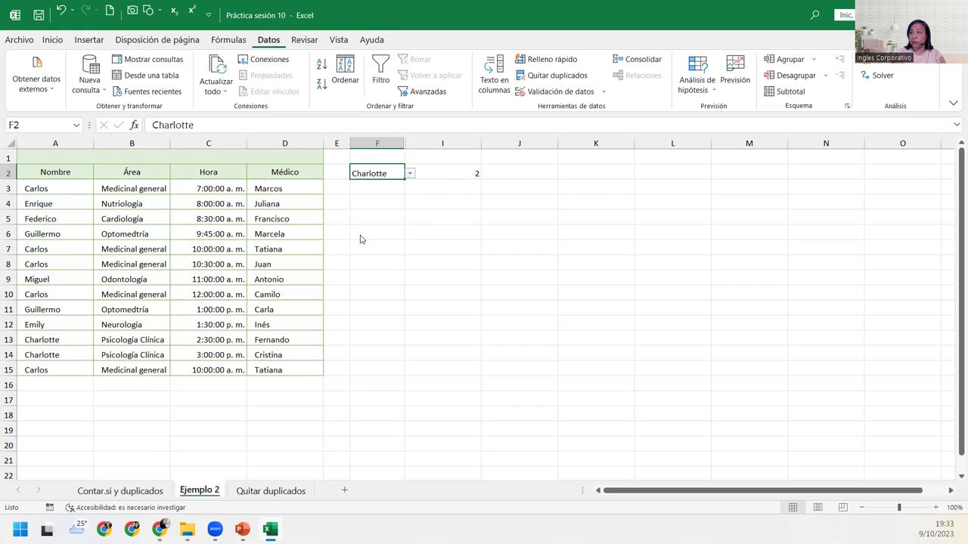
Step: Review I2's =CONTAR.SI(A3:A15;F2) formula and confirm it unchanged, showing 2
click(446, 174)
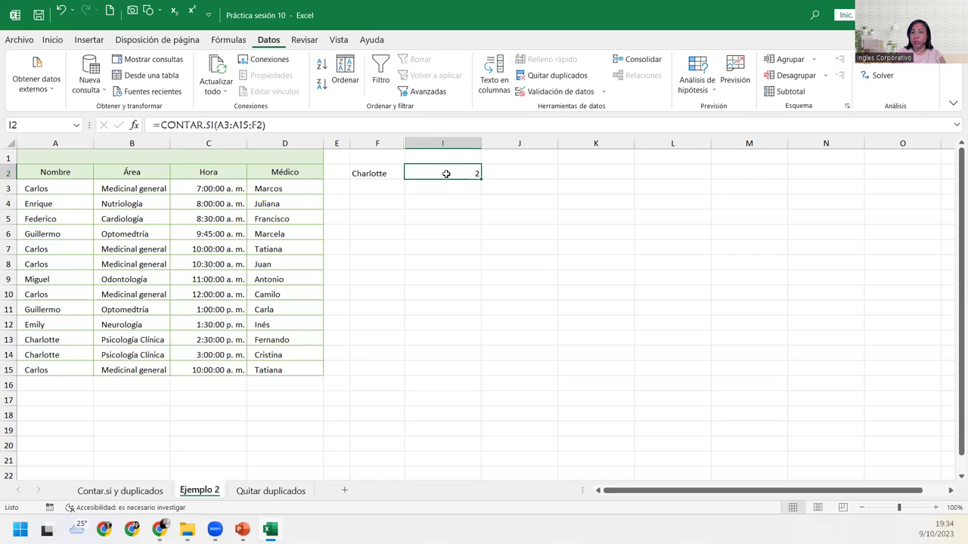
double_click(446, 174)
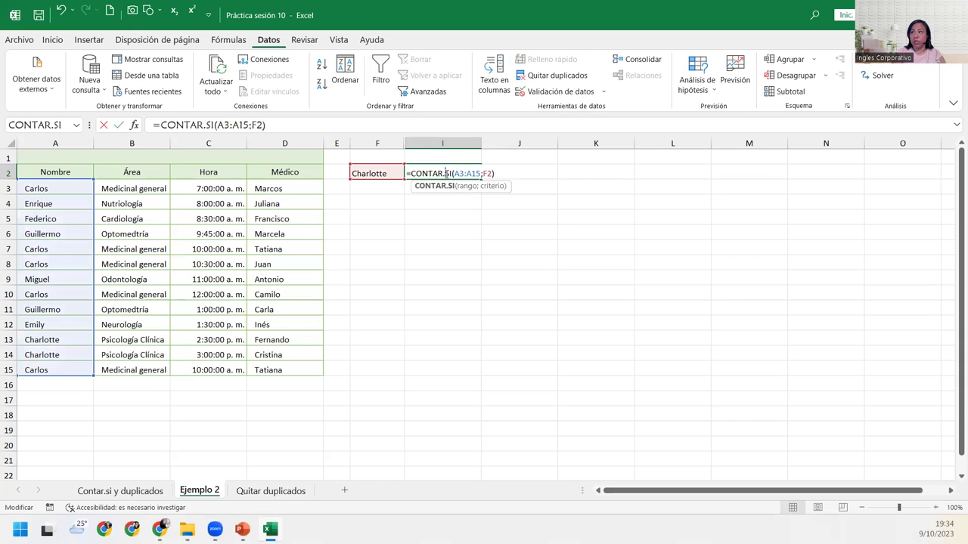
click(507, 170)
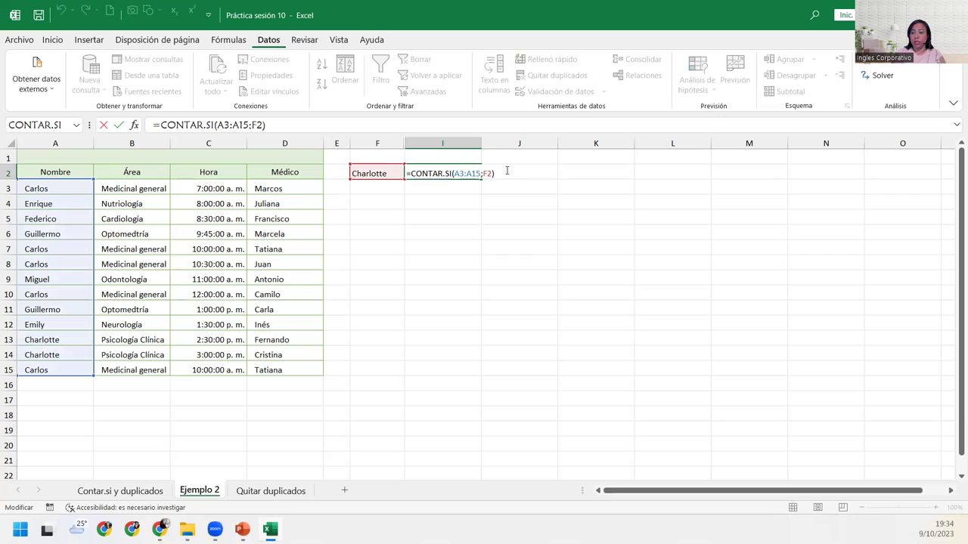
key(Return)
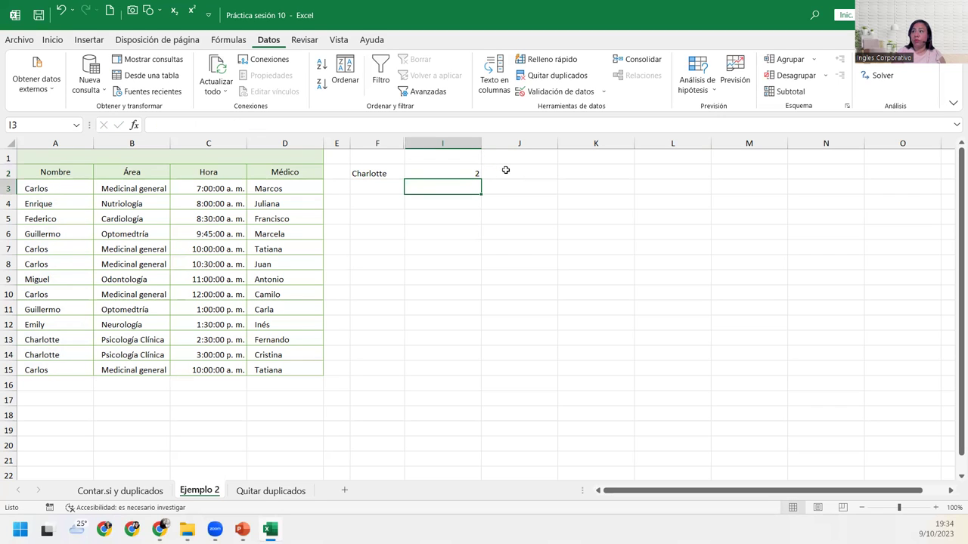
click(381, 172)
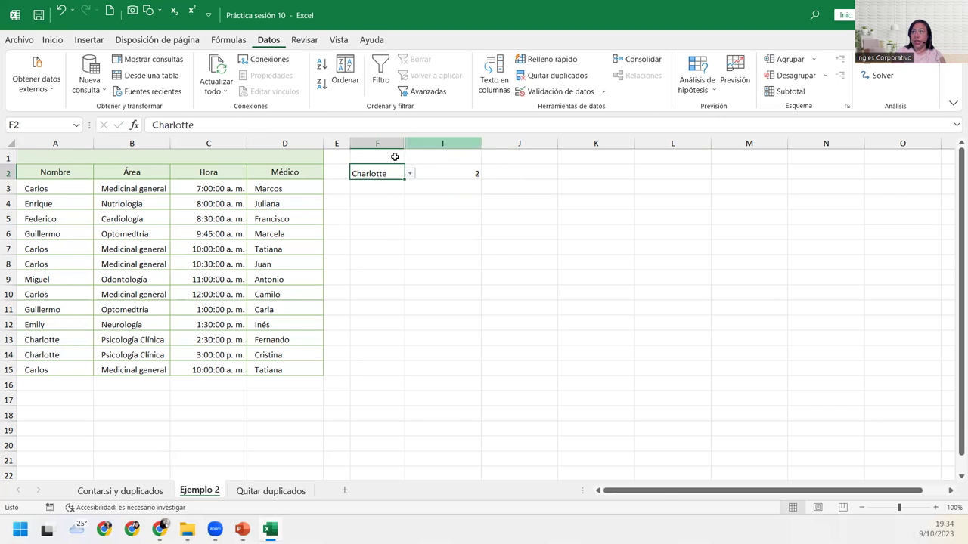
click(567, 90)
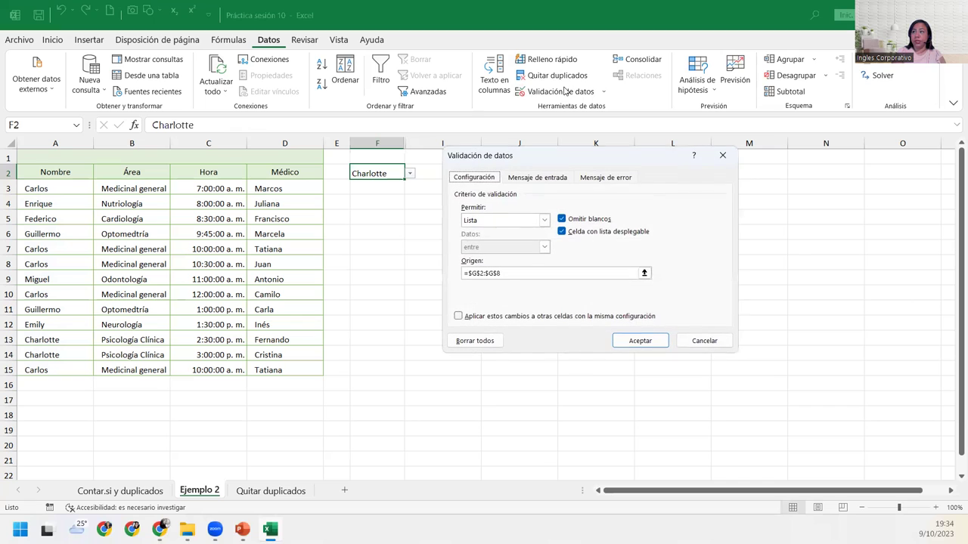
click(724, 155)
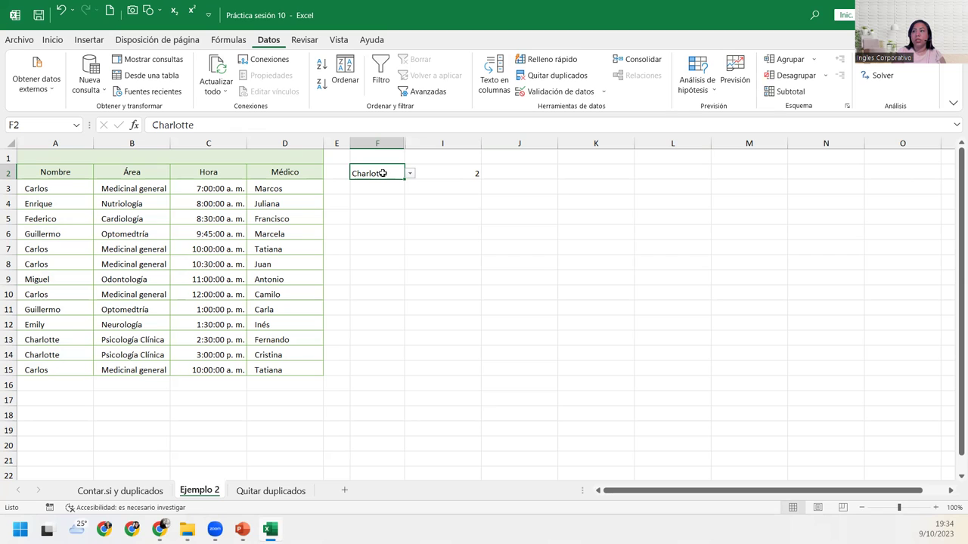
double_click(461, 175)
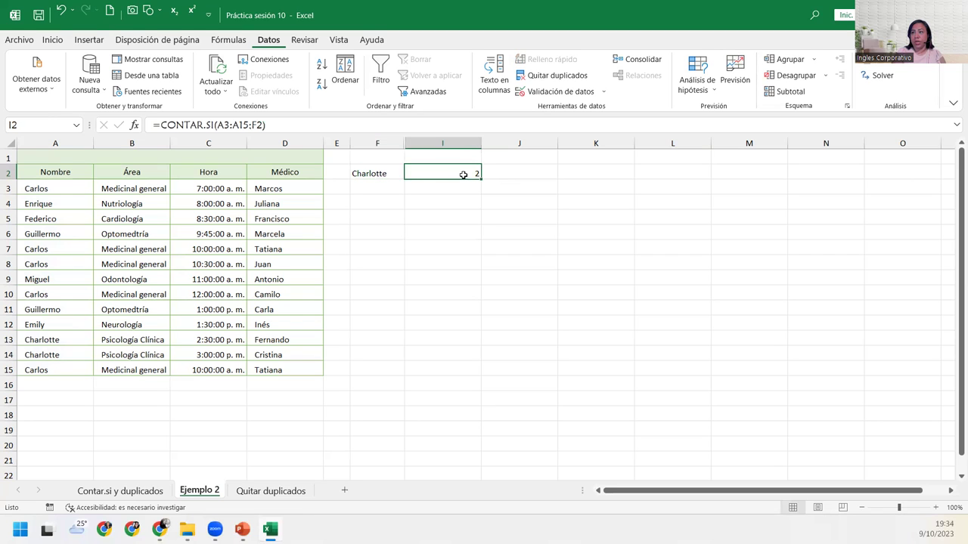
click(462, 186)
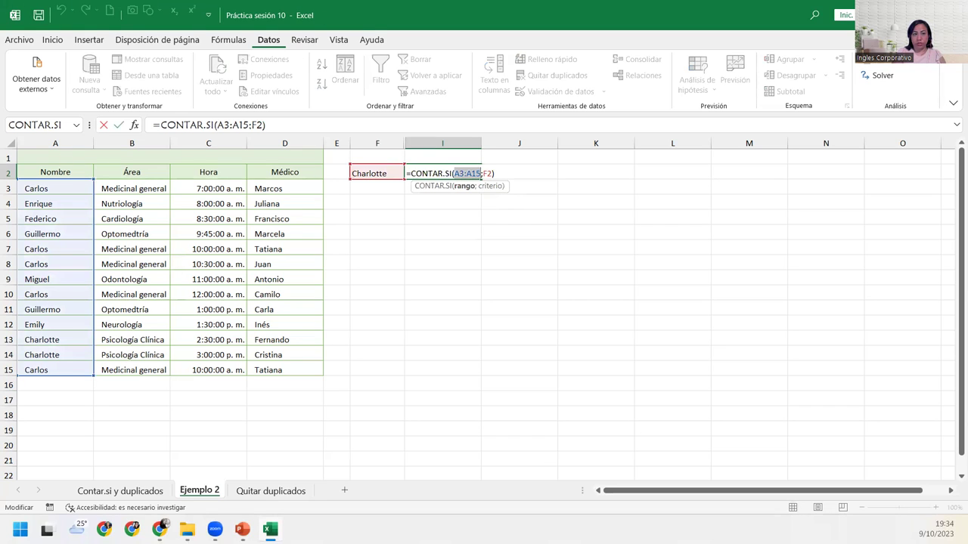
key(alt+Tab)
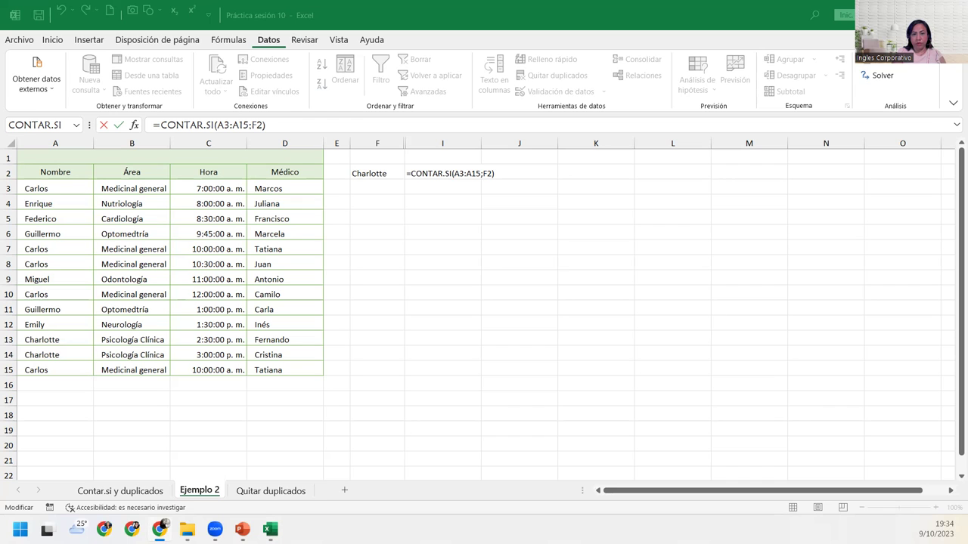
double_click(467, 173)
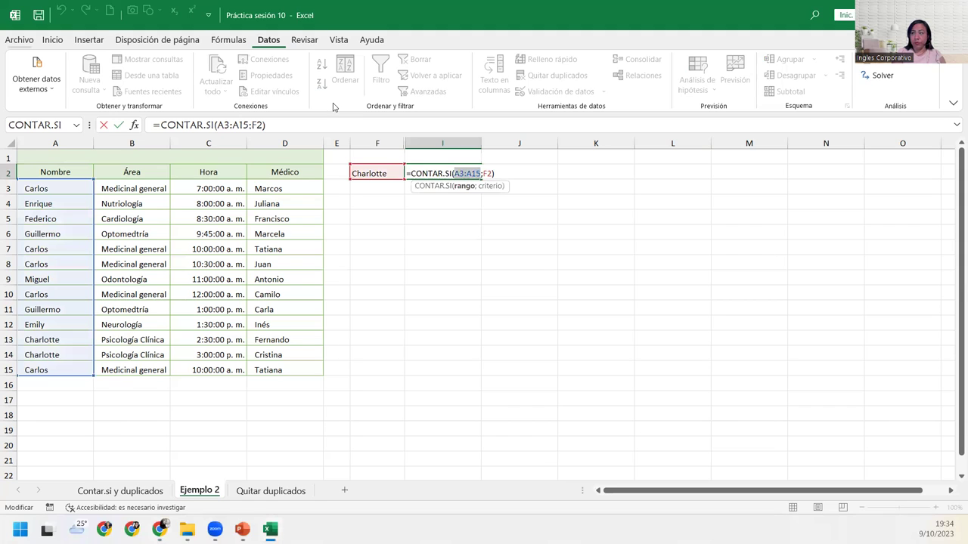
click(503, 177)
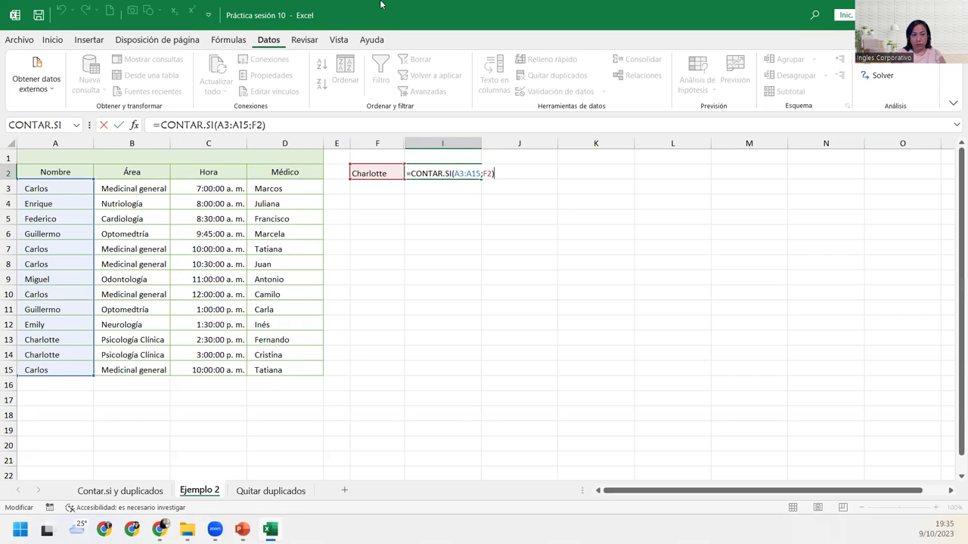
key(alt+Tab)
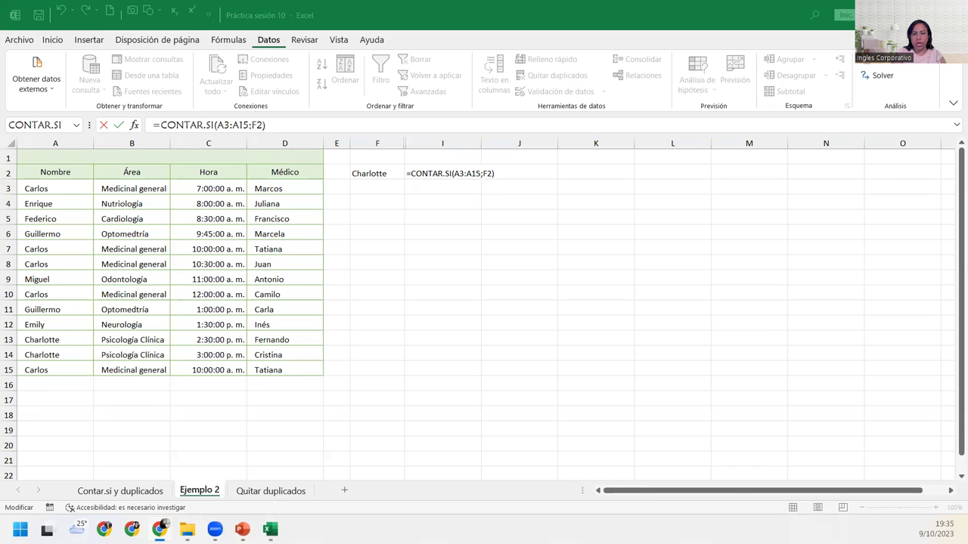
click(378, 175)
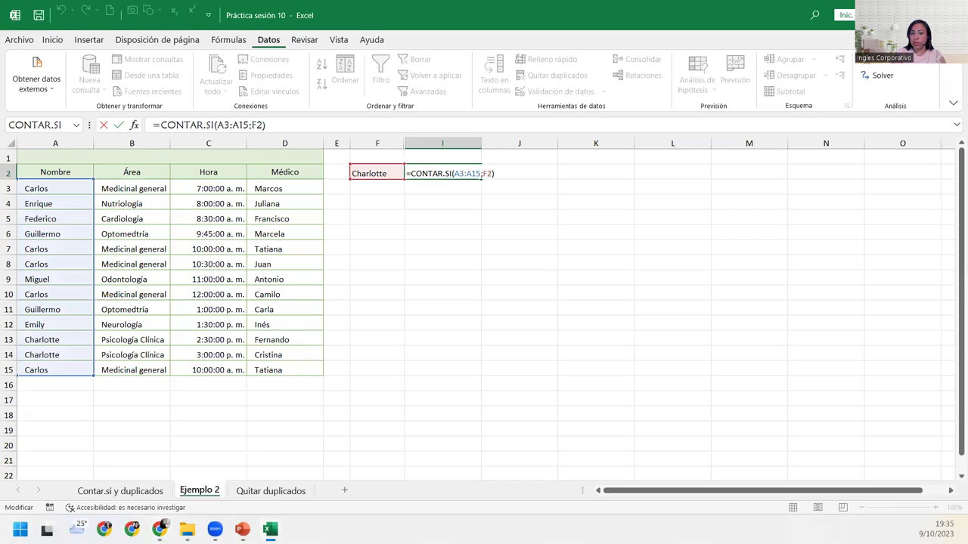
key(Return)
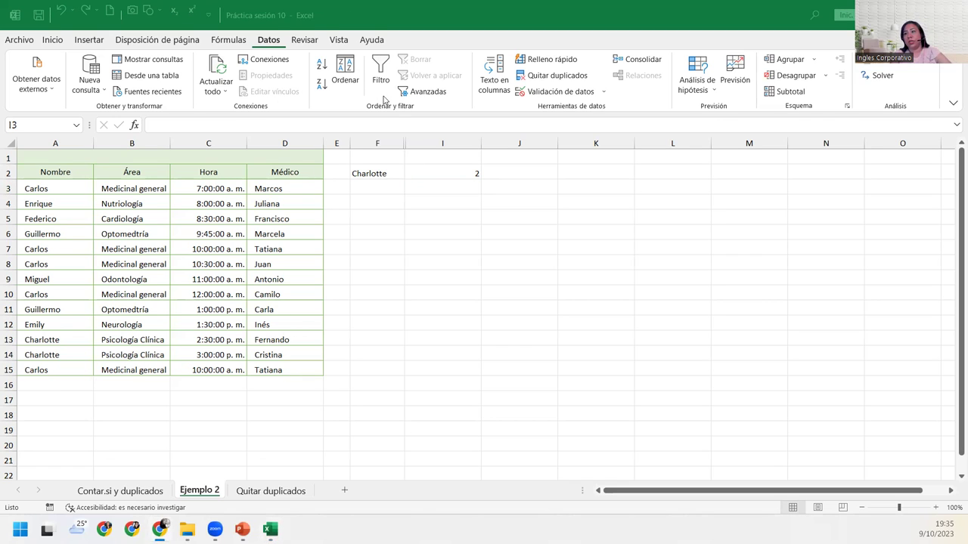
Step: Try a couple of names from F2's dropdown to compare their counts
click(386, 172)
click(409, 174)
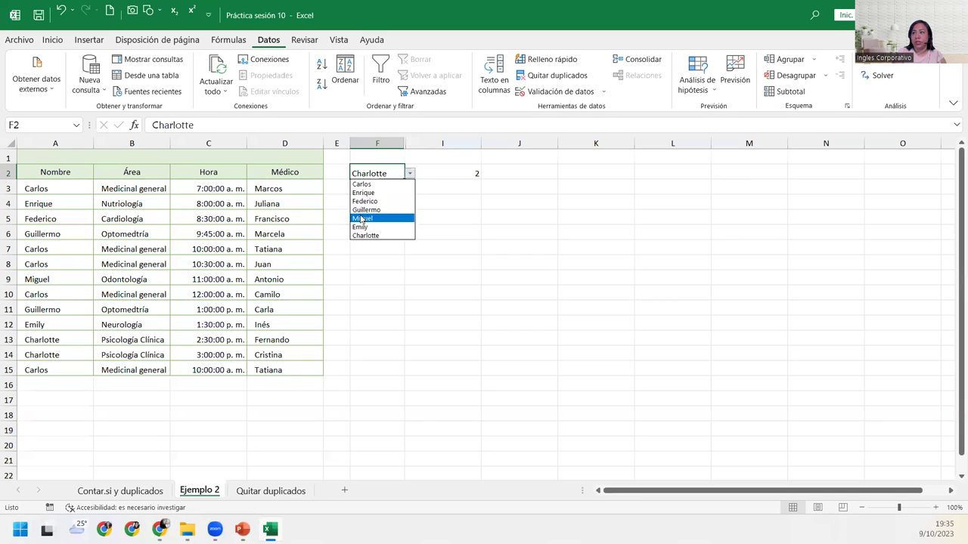
click(381, 218)
click(412, 173)
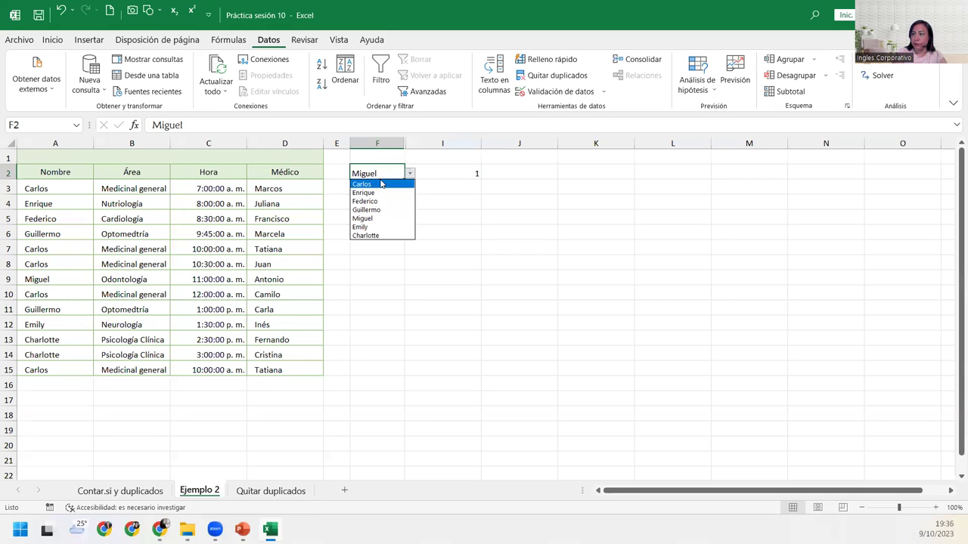
click(381, 184)
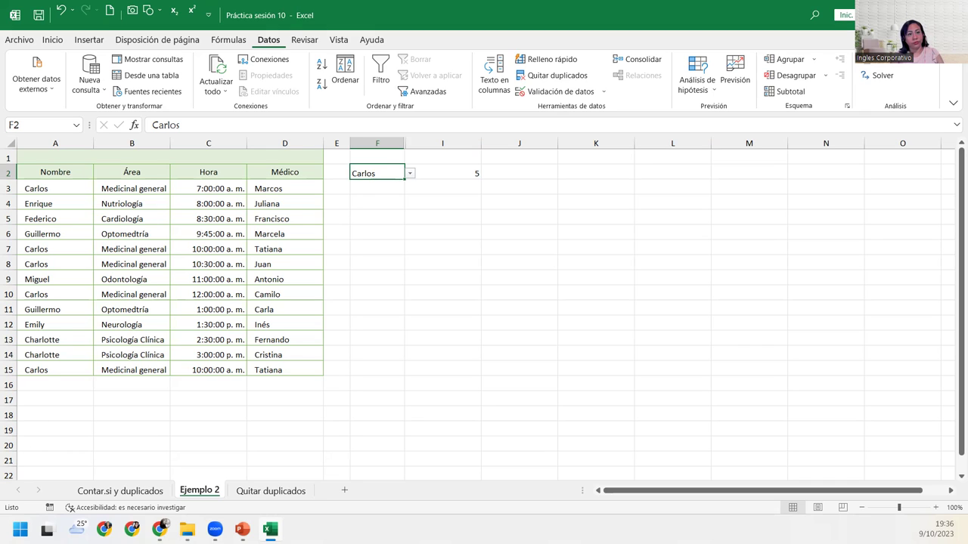
key(alt+Tab)
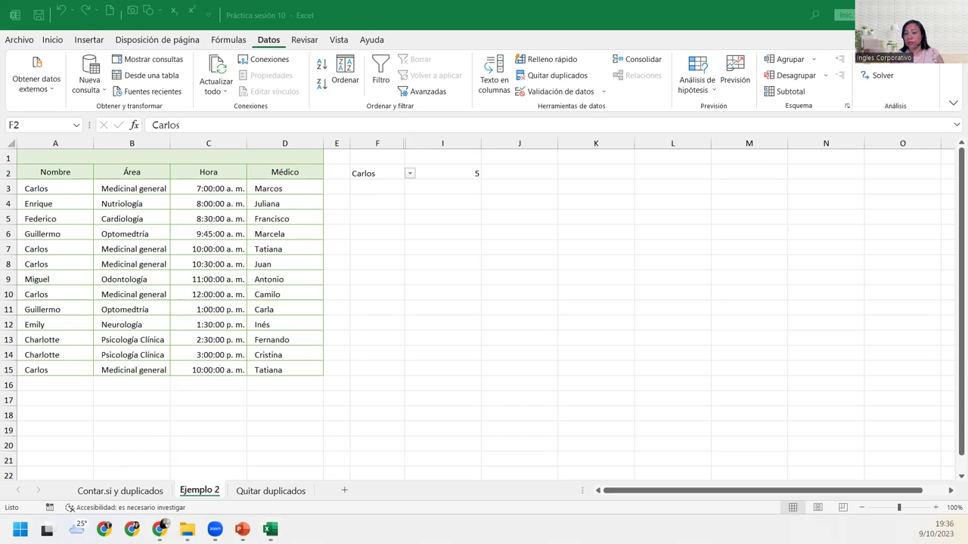
click(360, 175)
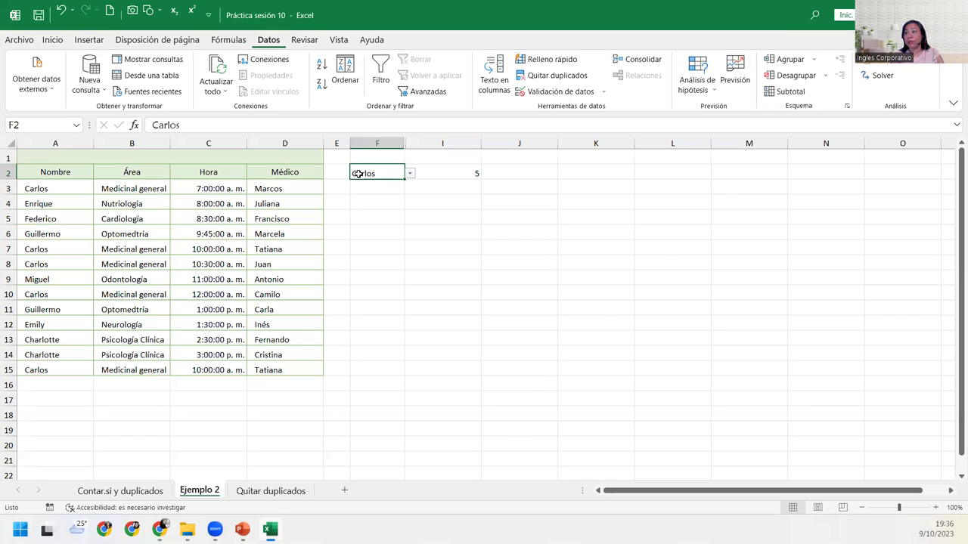
Step: Cycle F2 through Guillermo, Charlotte, Enrique and Guillermo, ending on Federico with count 1
click(409, 173)
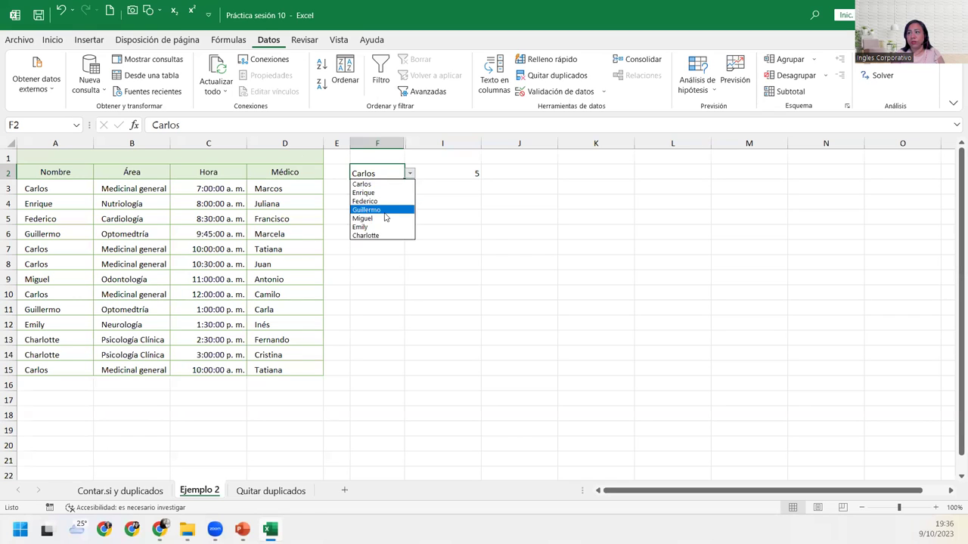
click(386, 217)
click(409, 174)
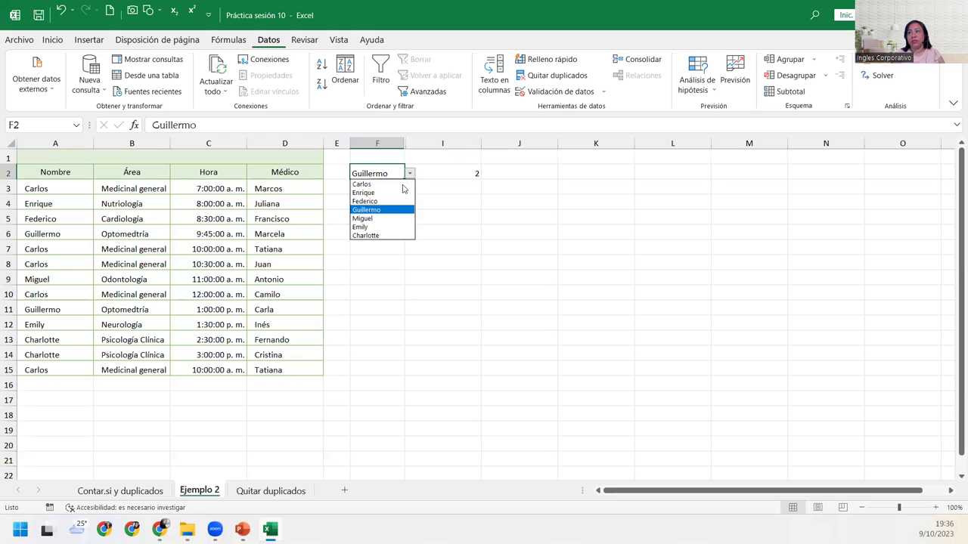
click(397, 236)
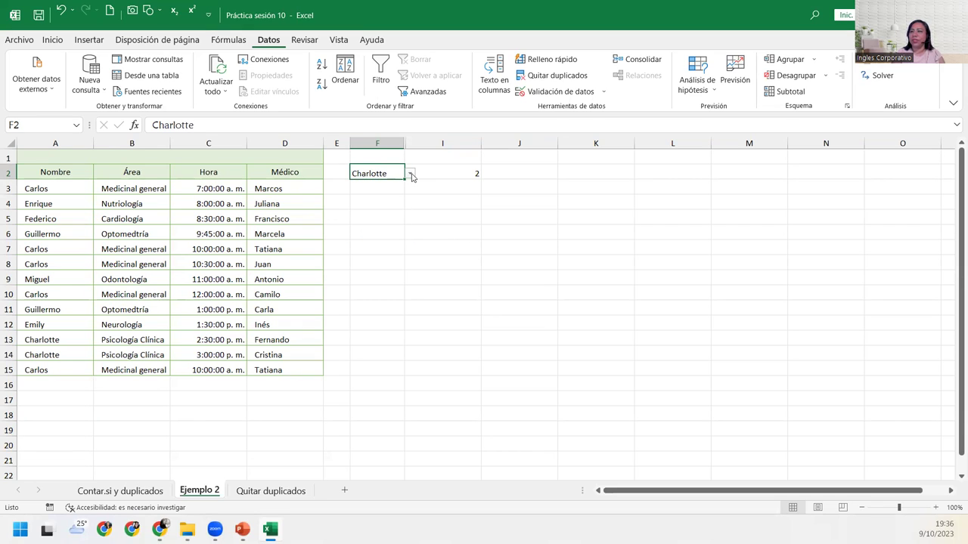
click(409, 173)
click(384, 192)
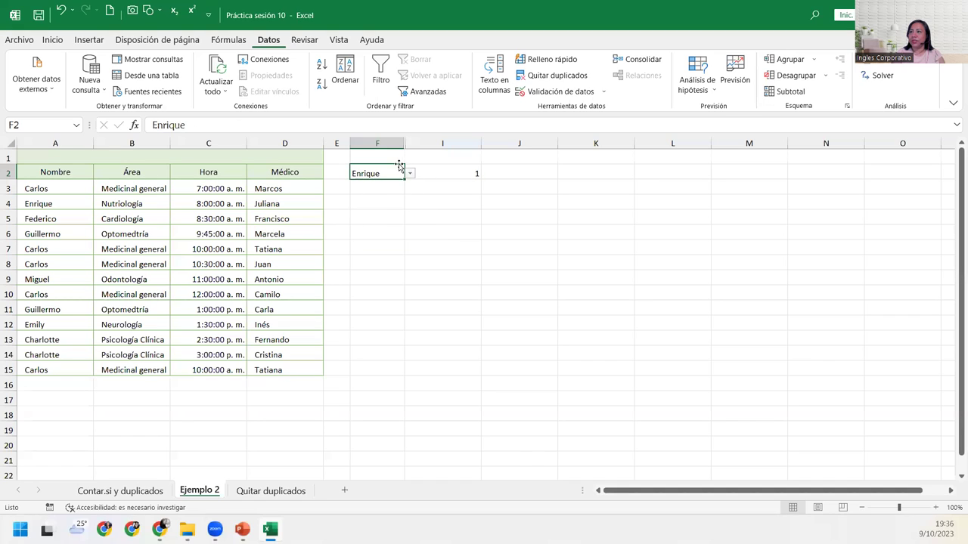
click(409, 174)
click(378, 234)
click(410, 174)
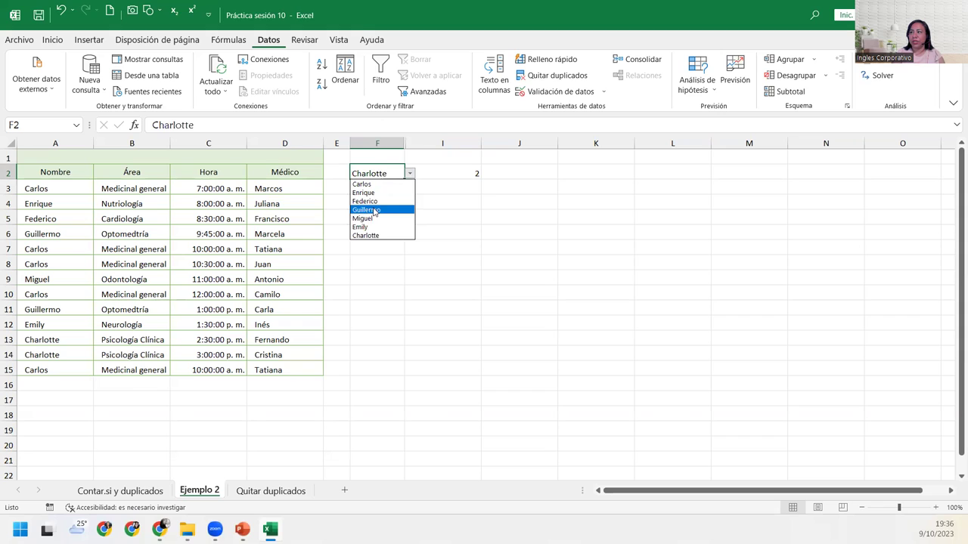
click(373, 210)
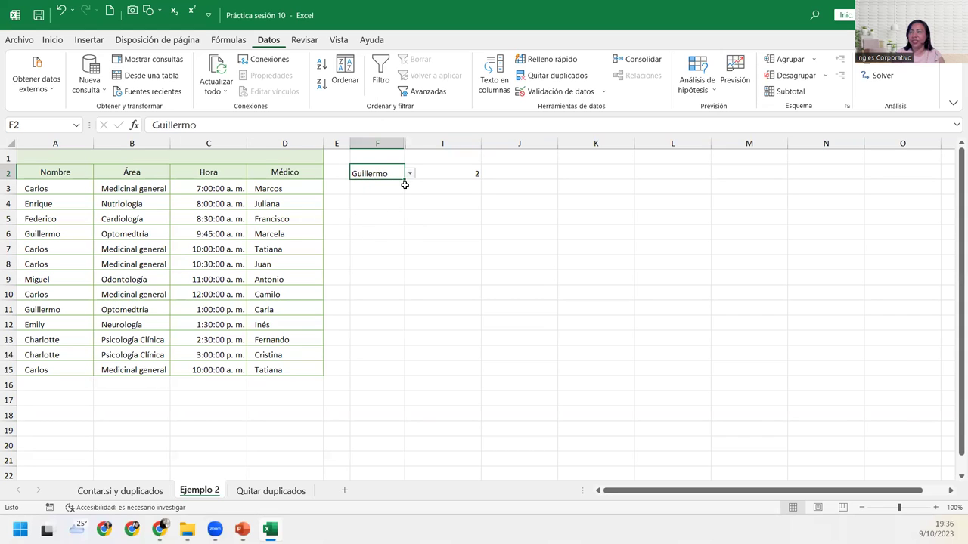
click(409, 174)
click(378, 203)
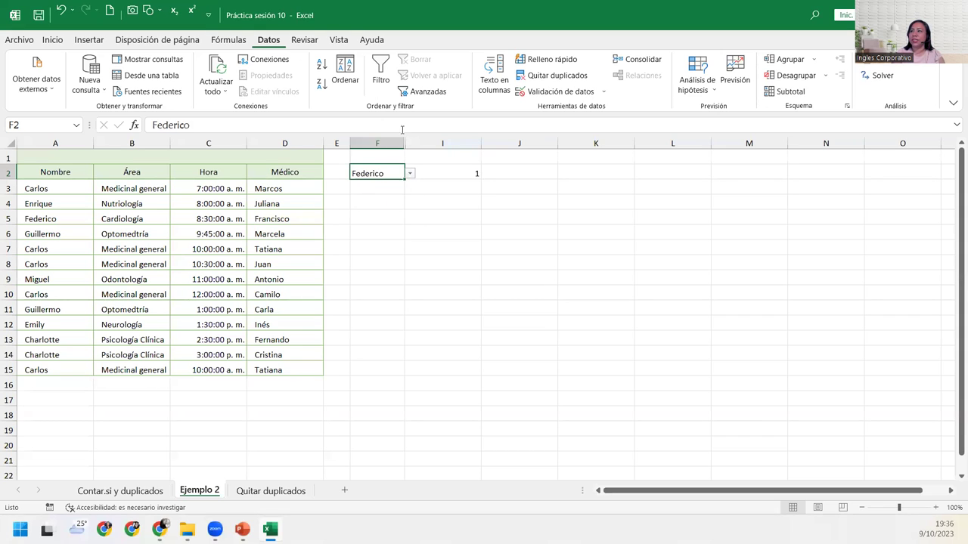
click(376, 191)
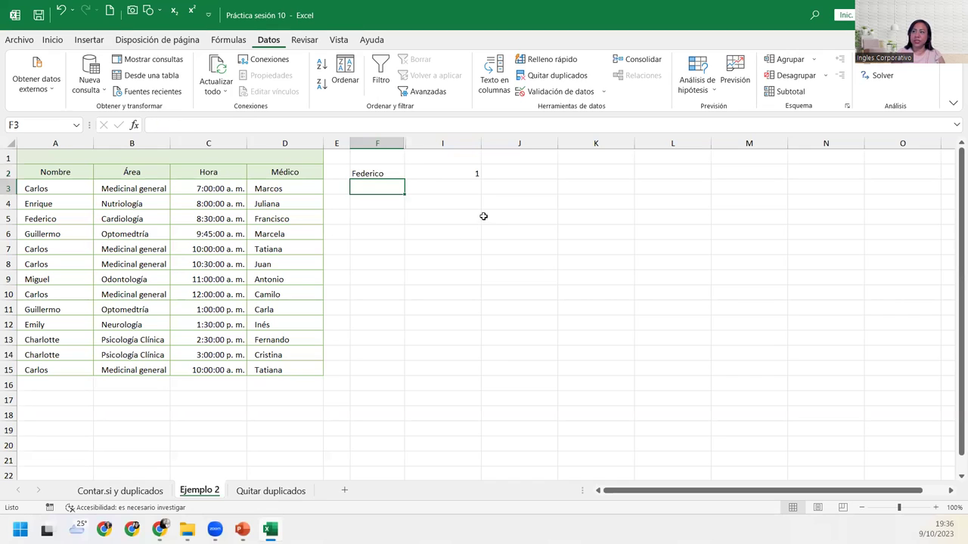
Step: Unhide the repetitions table in columns G:H, widen H, then hide G:H again
double_click(404, 144)
double_click(404, 144)
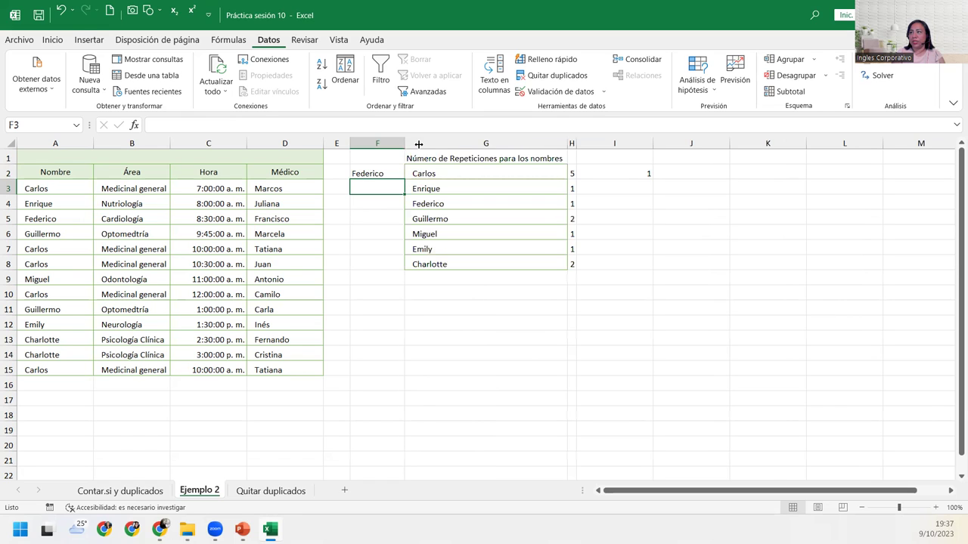
drag(576, 143, 604, 151)
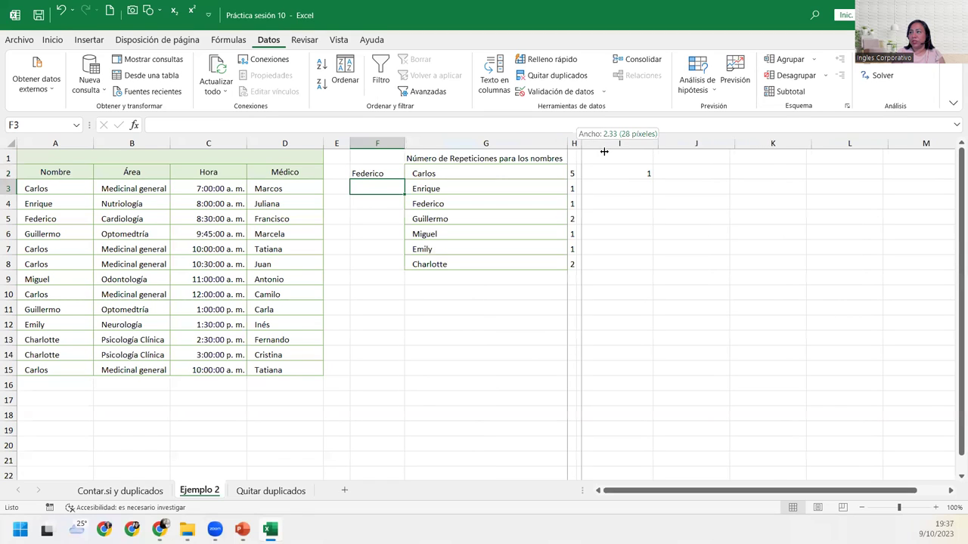
drag(440, 174, 479, 258)
drag(594, 173, 601, 264)
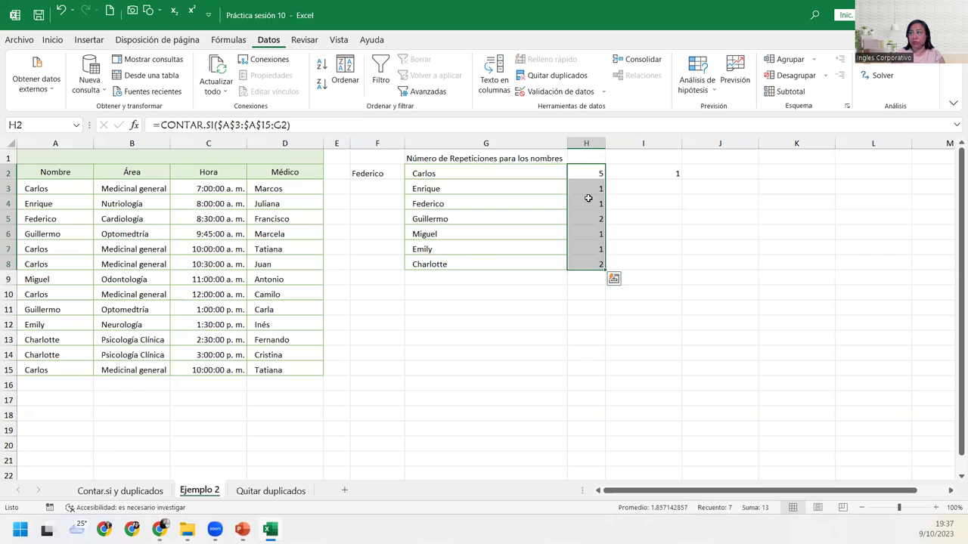
drag(586, 143, 485, 143)
right_click(472, 146)
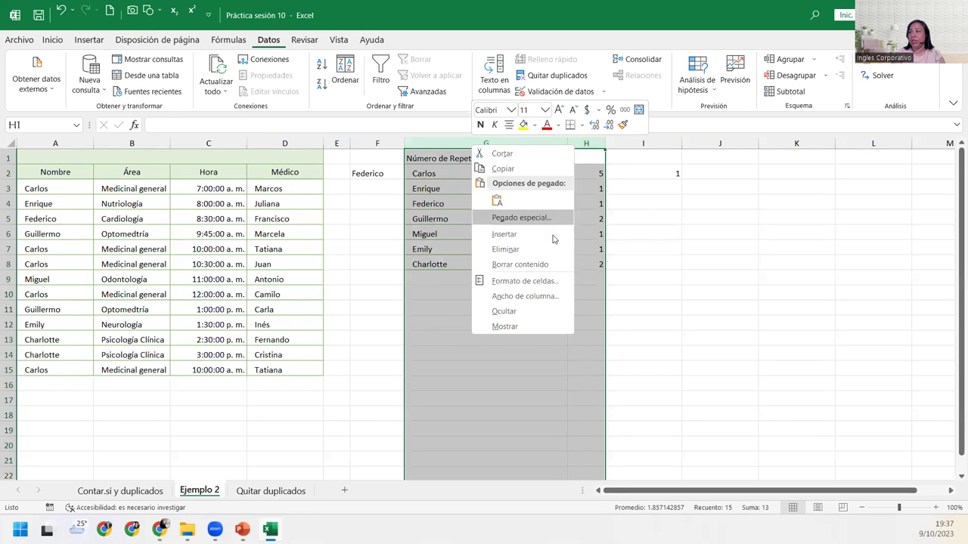
click(515, 312)
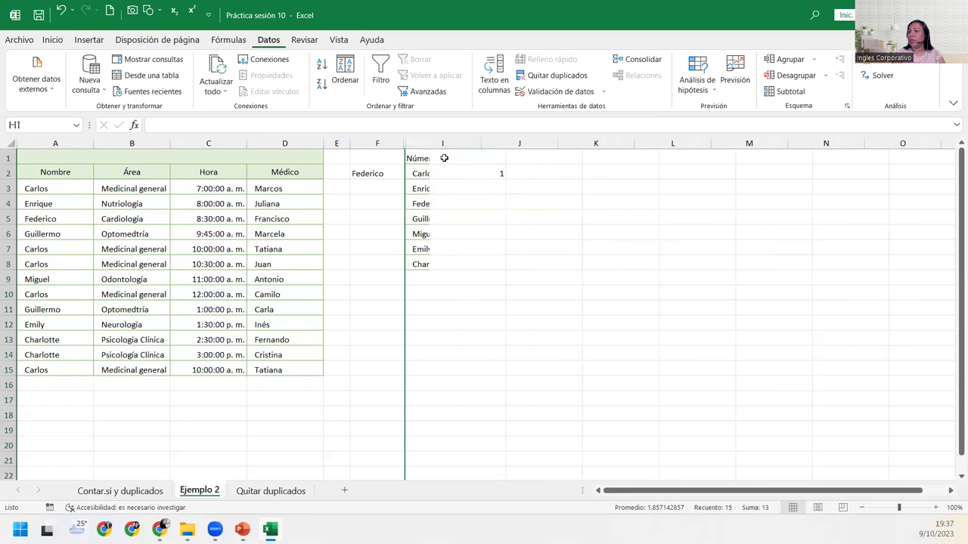
click(398, 157)
Step: Widen column F, check I2's count formula, and set F2 to Guillermo, showing 2
click(378, 185)
click(389, 174)
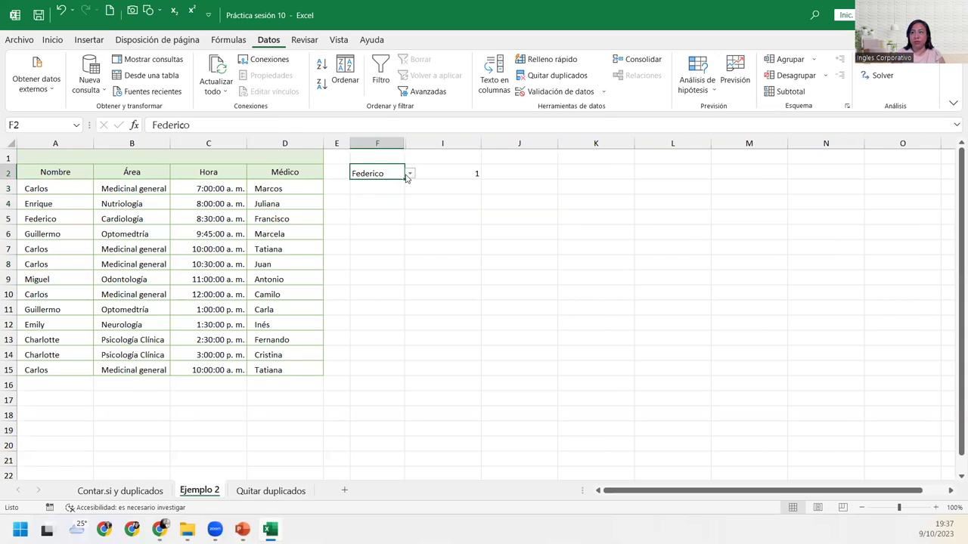
click(409, 174)
click(368, 190)
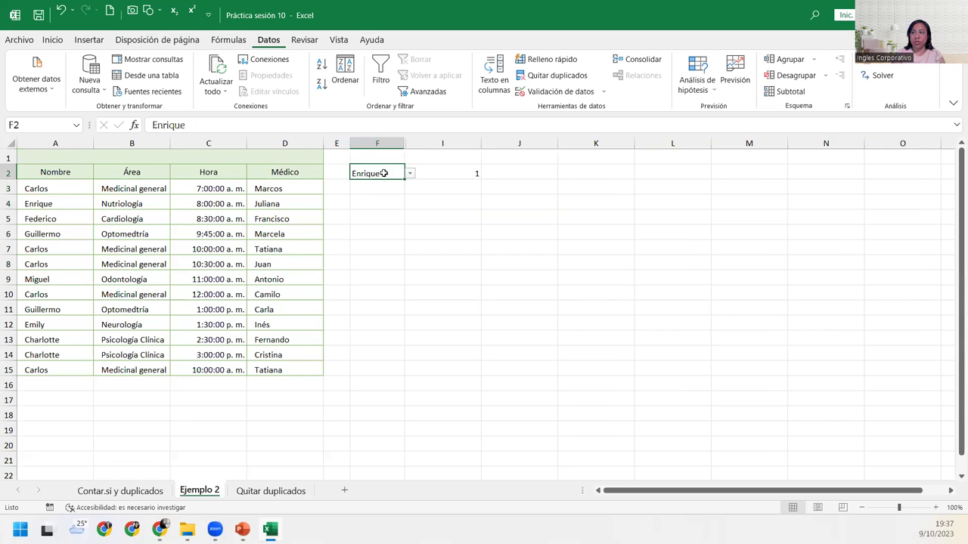
drag(404, 143, 417, 143)
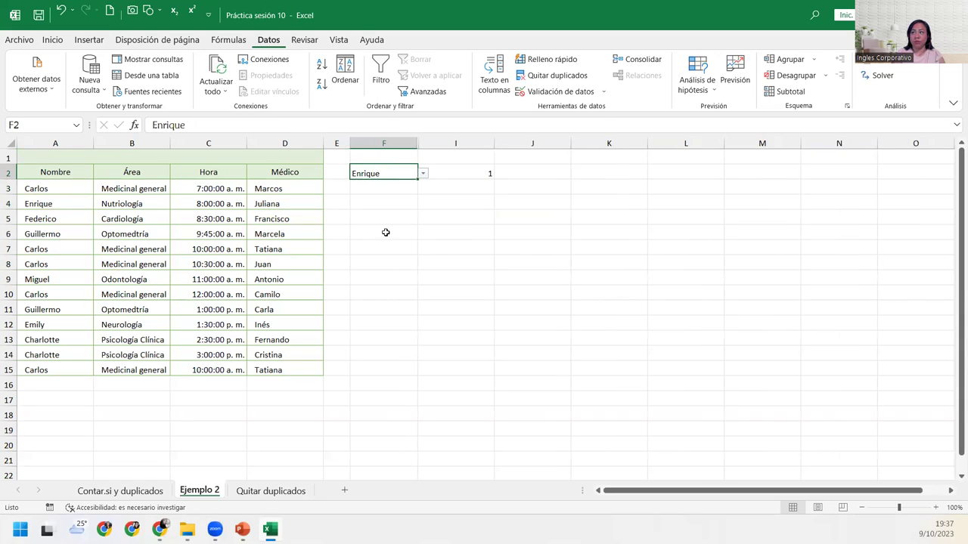
click(456, 168)
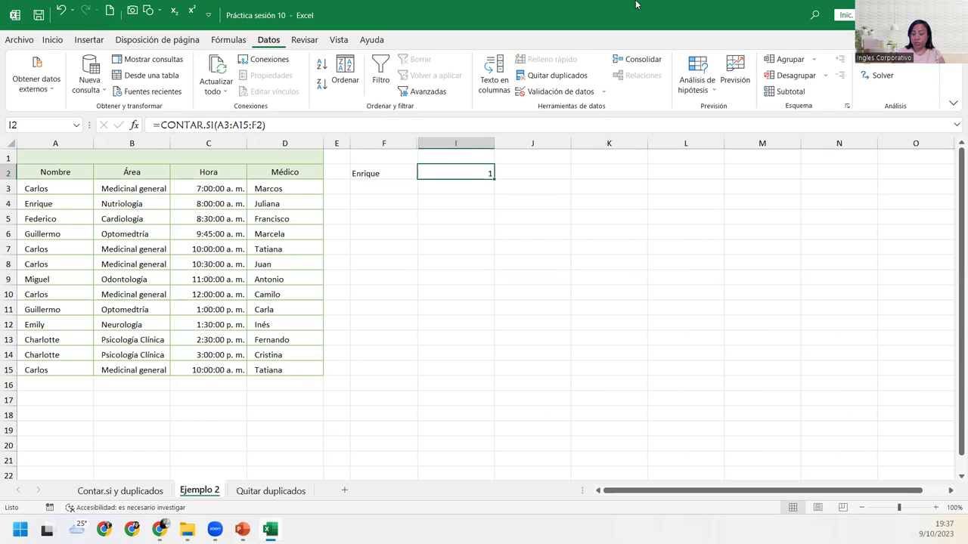
click(392, 171)
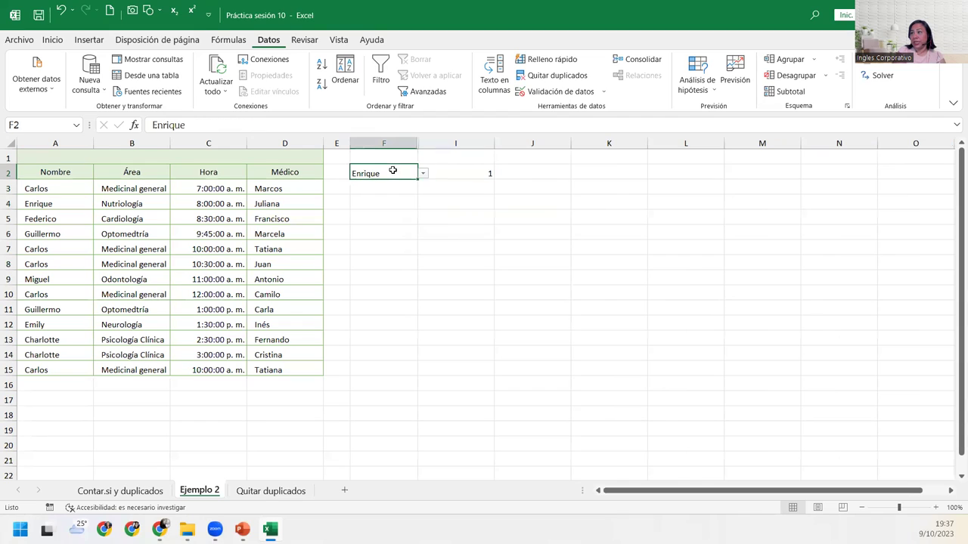
click(422, 173)
click(378, 208)
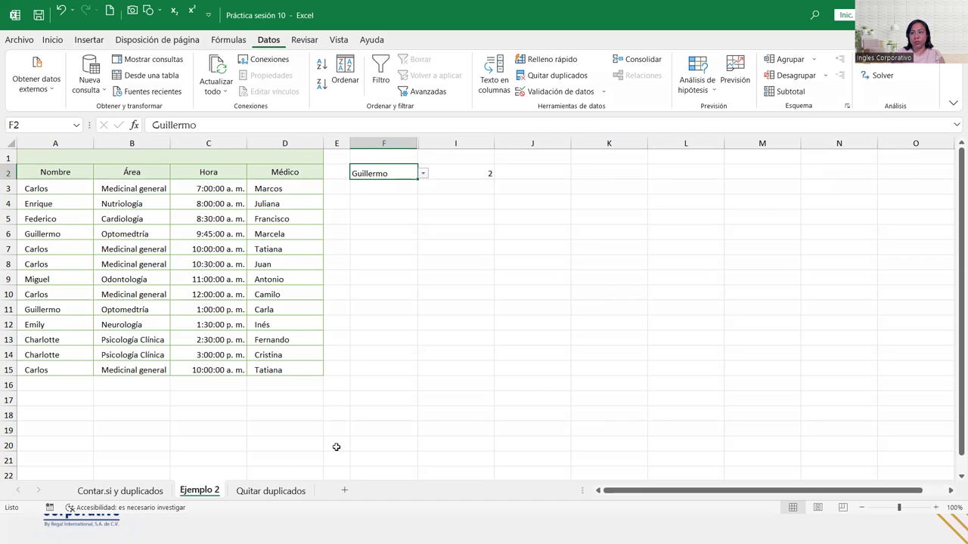
Step: Open the Quitar duplicados sheet, look over the repeated student rows in B4:K28, and select B5
click(268, 493)
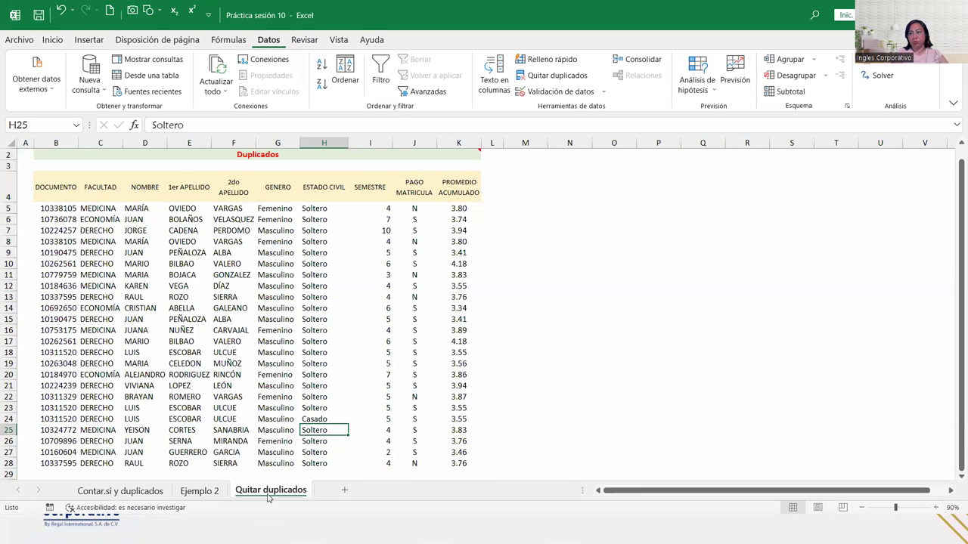
click(103, 216)
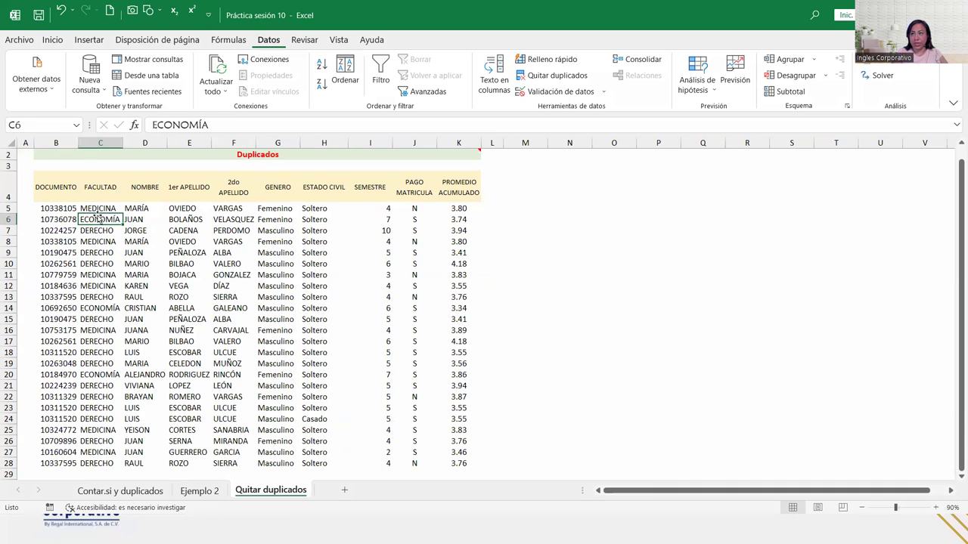
click(74, 211)
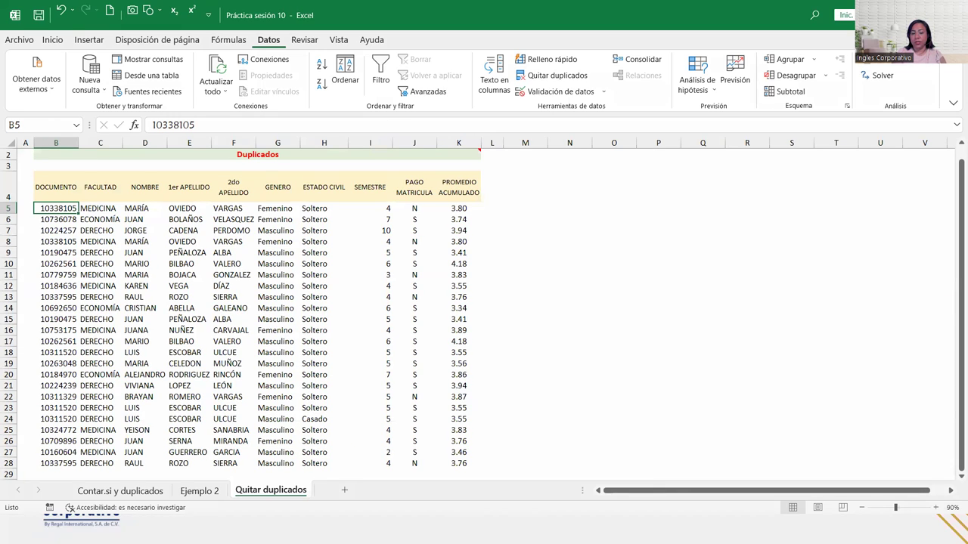
key(alt+Tab)
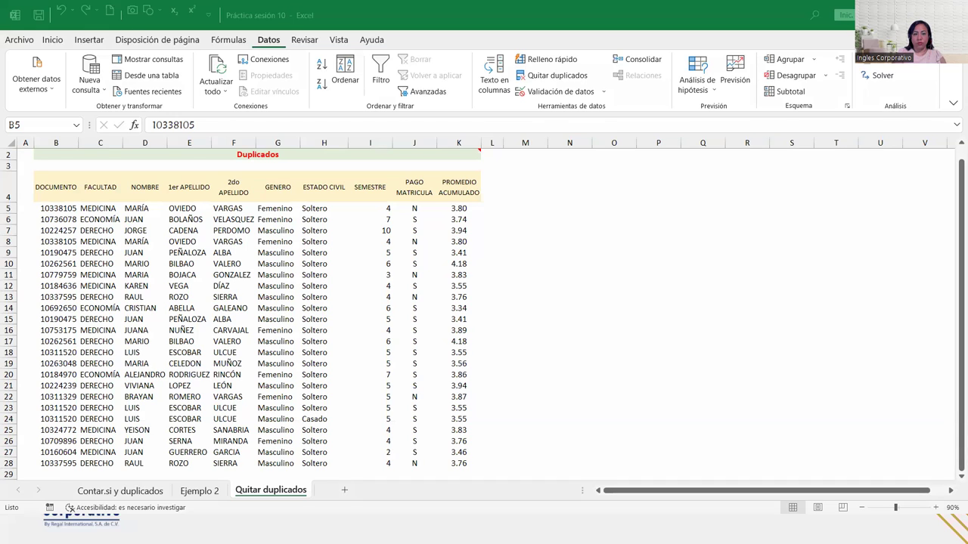
click(54, 138)
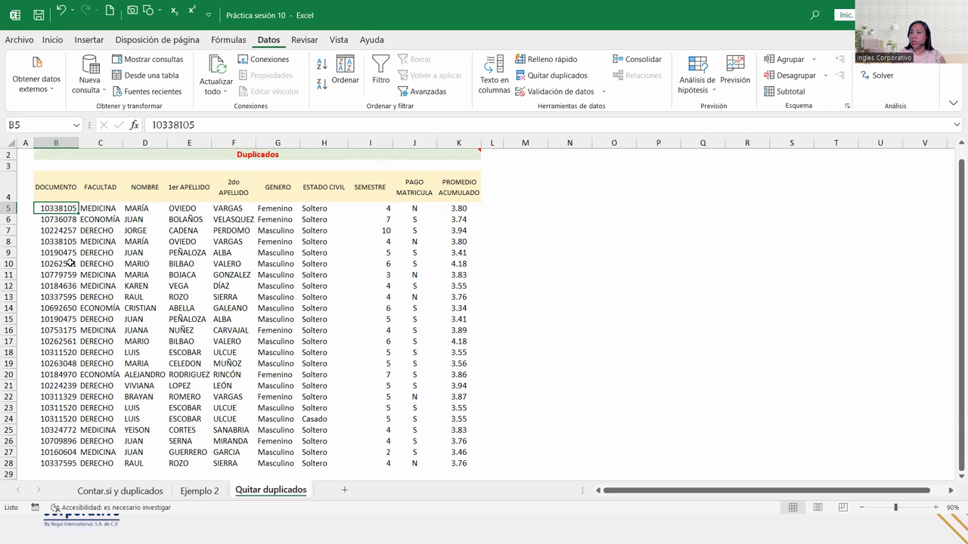
click(303, 252)
click(248, 252)
click(175, 261)
click(91, 263)
click(85, 242)
click(51, 219)
click(47, 208)
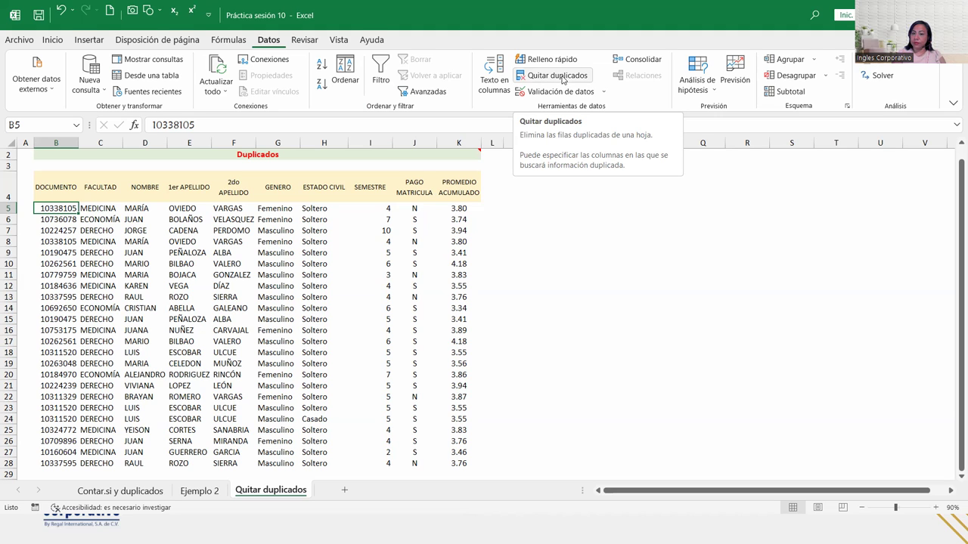
Step: Run Quitar duplicados on the student table with all columns checked, removing 5 duplicate rows
click(557, 76)
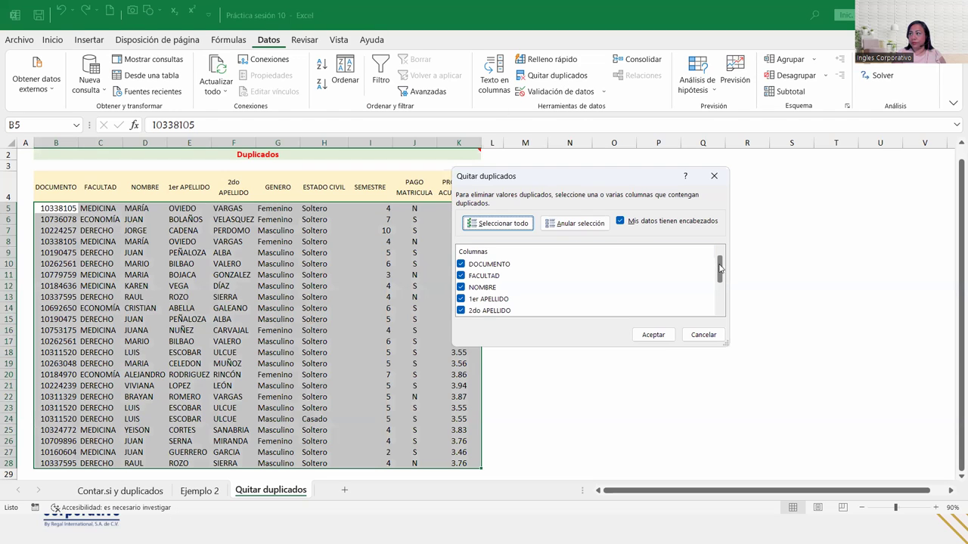
mouse_move(720, 266)
mouse_down()
mouse_move(722, 332)
mouse_move(730, 240)
mouse_up()
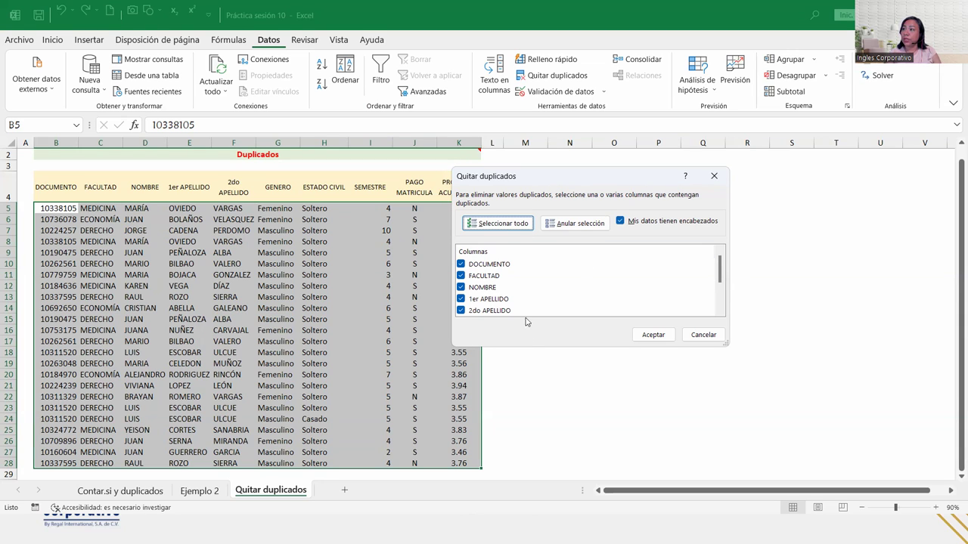
mouse_move(720, 271)
mouse_down()
mouse_move(720, 320)
mouse_move(720, 259)
mouse_up()
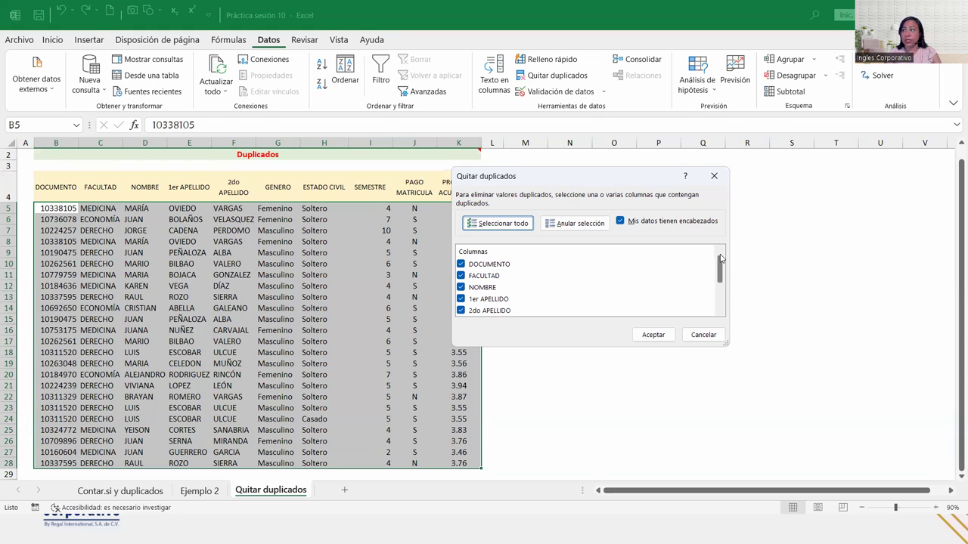
mouse_move(720, 258)
mouse_down()
mouse_move(735, 328)
mouse_move(734, 260)
mouse_up()
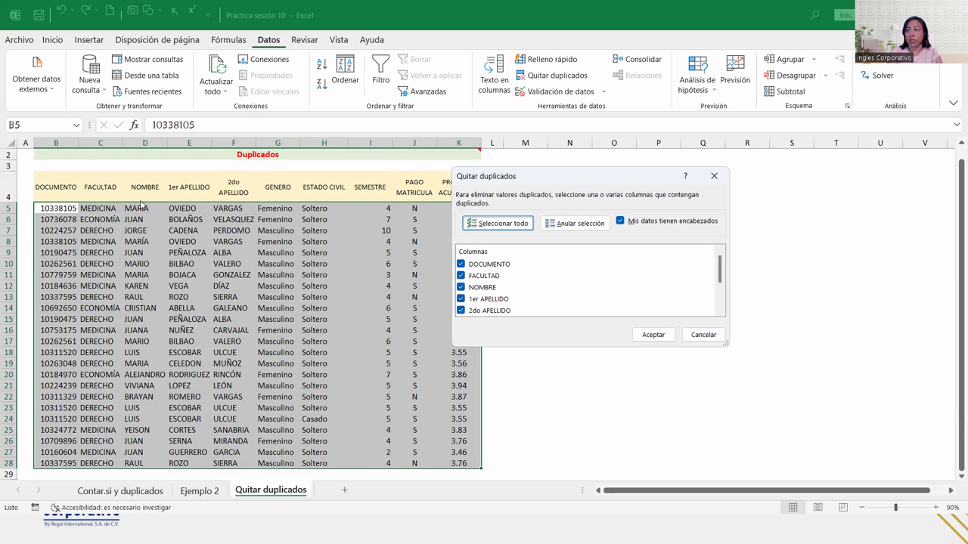
scroll(522, 295, down, 2)
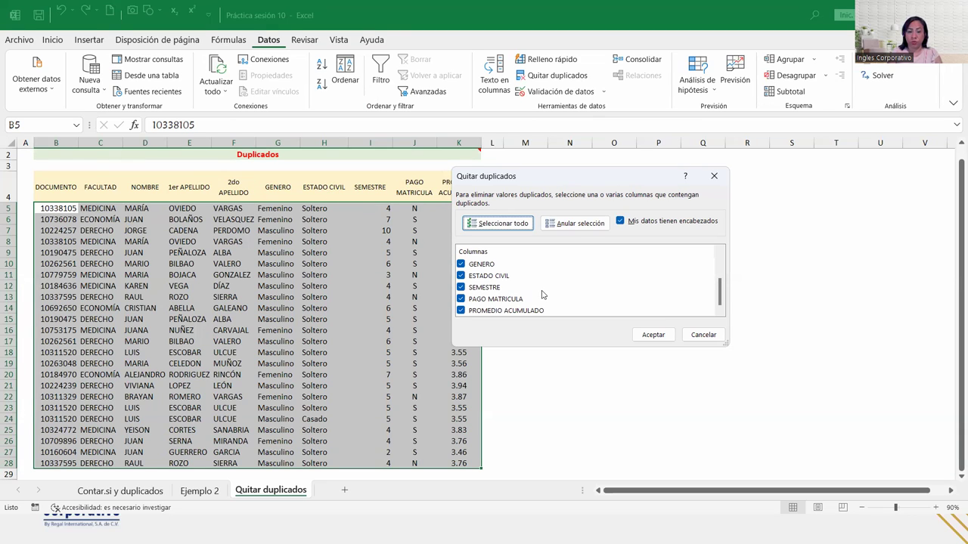
scroll(526, 314, up, 3)
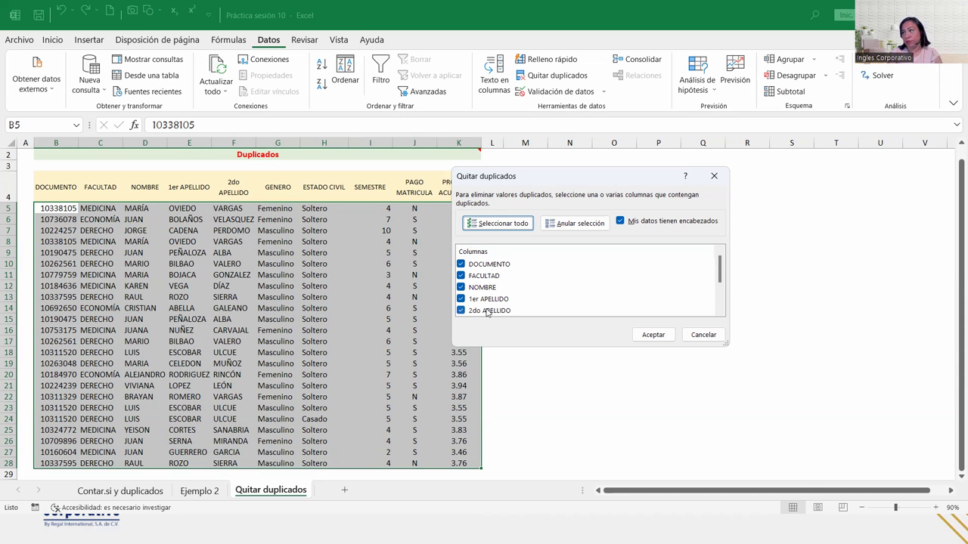
click(653, 335)
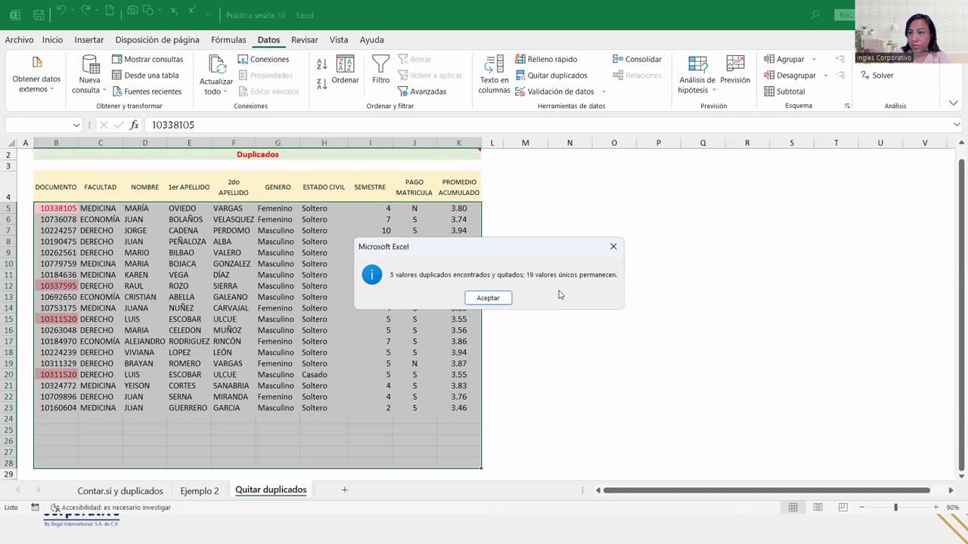
Step: Dismiss the summary, undo the removal to restore all 24 rows, and select B5:B28
click(488, 298)
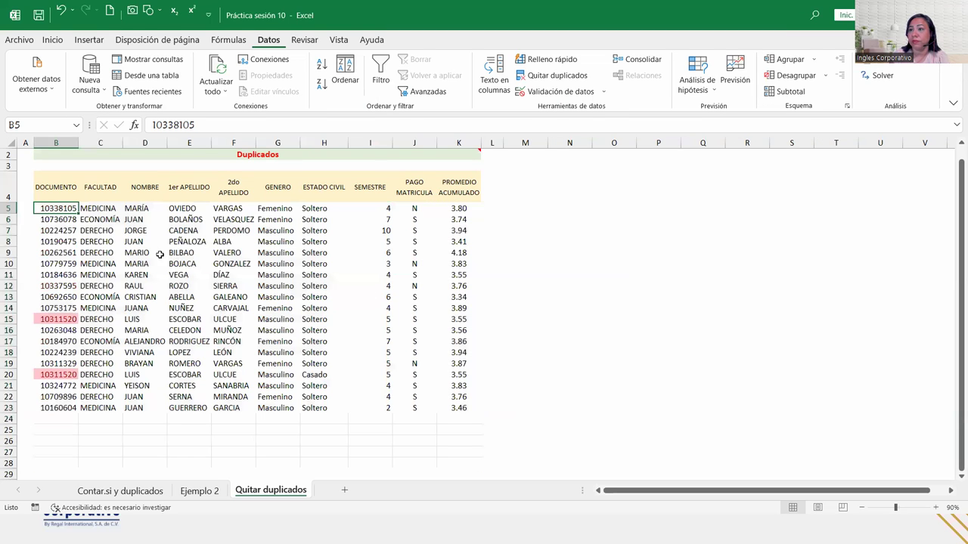
click(61, 10)
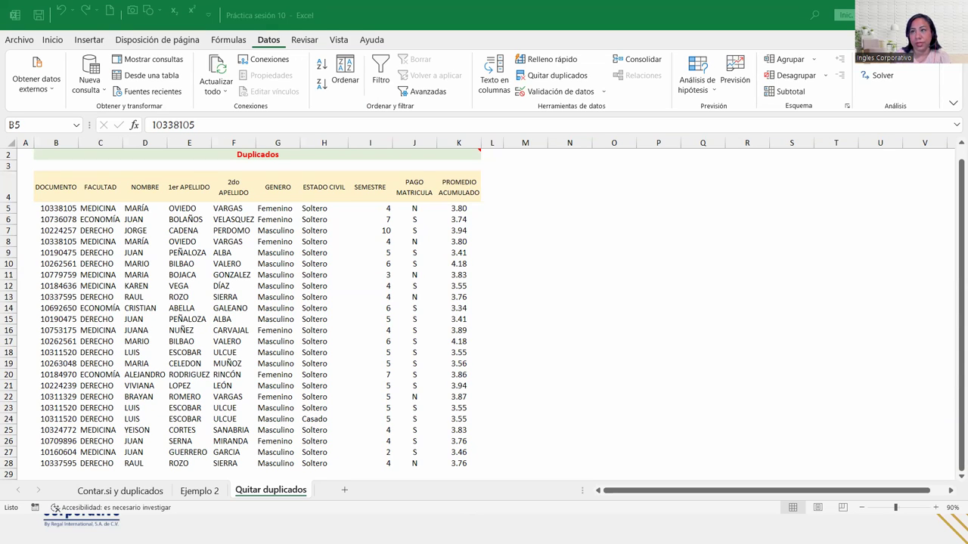
click(59, 211)
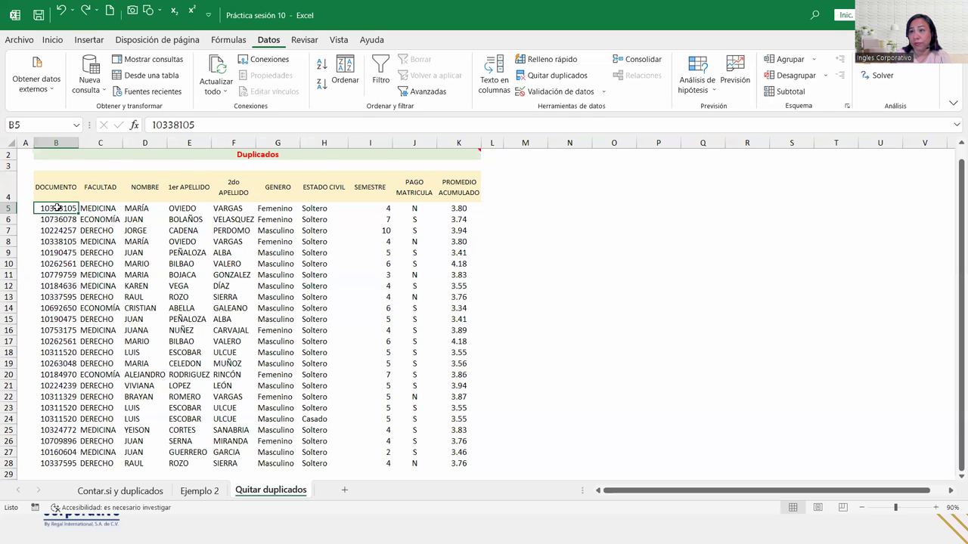
scroll(66, 285, down, 4)
scroll(67, 284, up, 4)
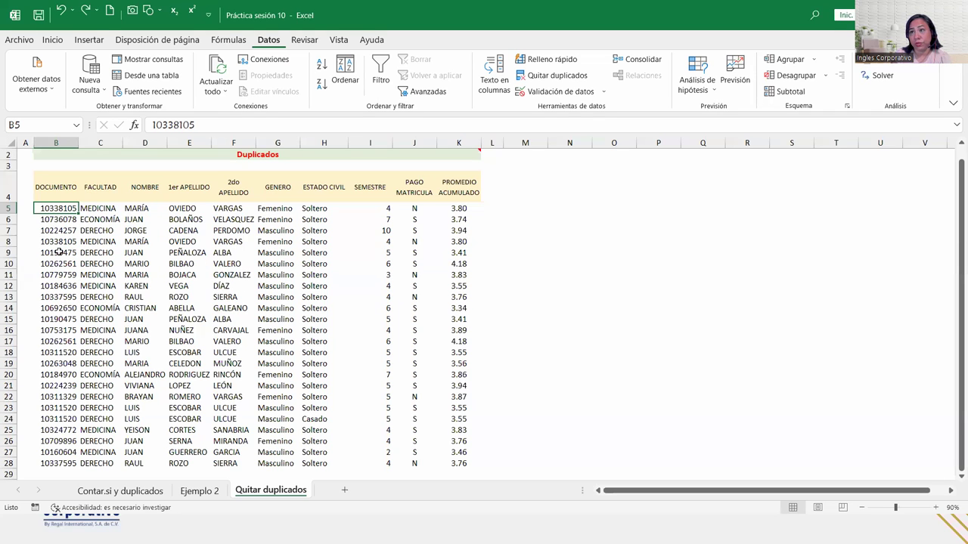
drag(53, 212, 60, 409)
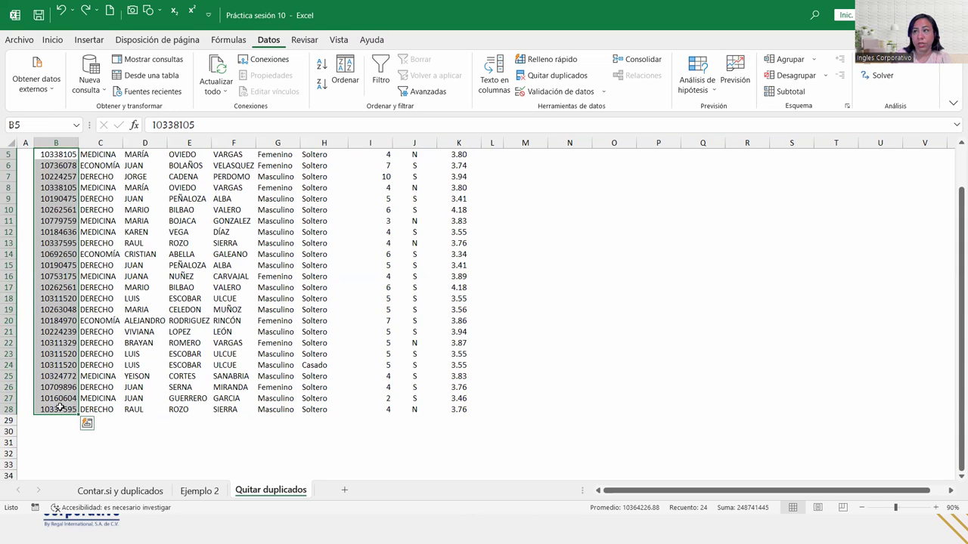
scroll(60, 408, up, 1)
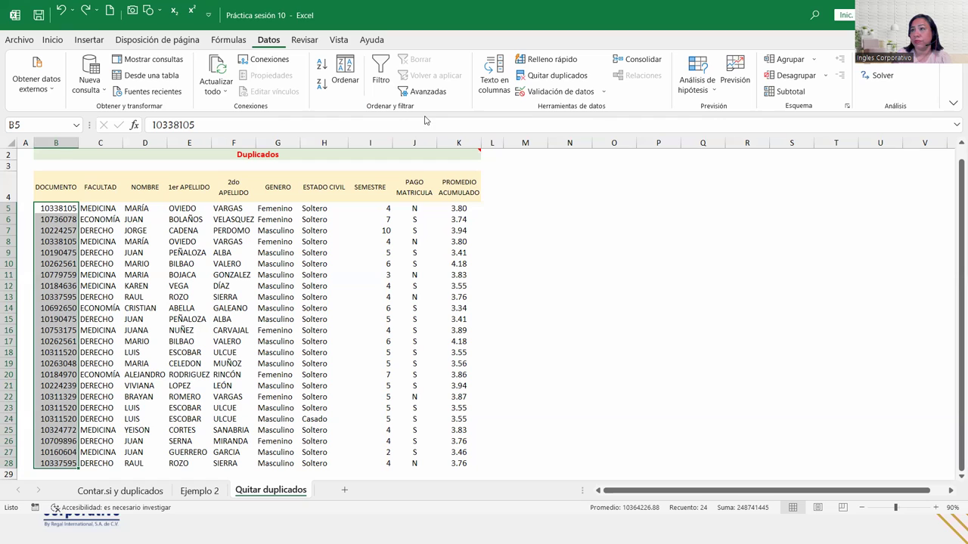
Step: Delete every Duplicar valores rule in the conditional formatting rules manager
click(53, 40)
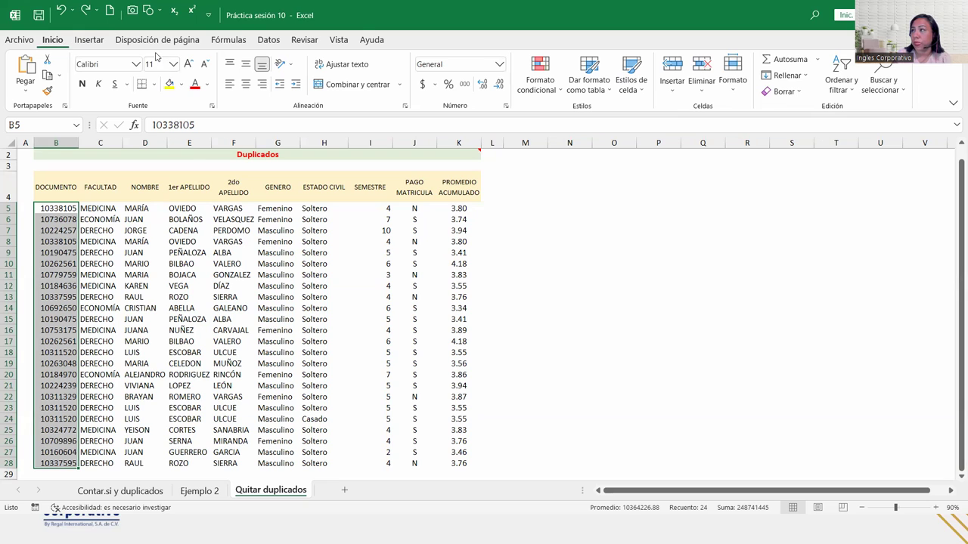
click(557, 89)
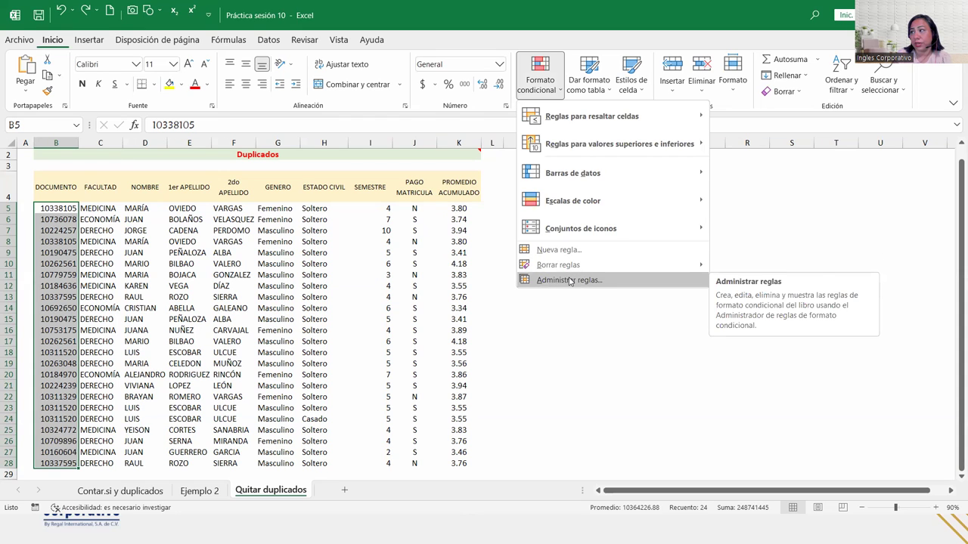
click(569, 280)
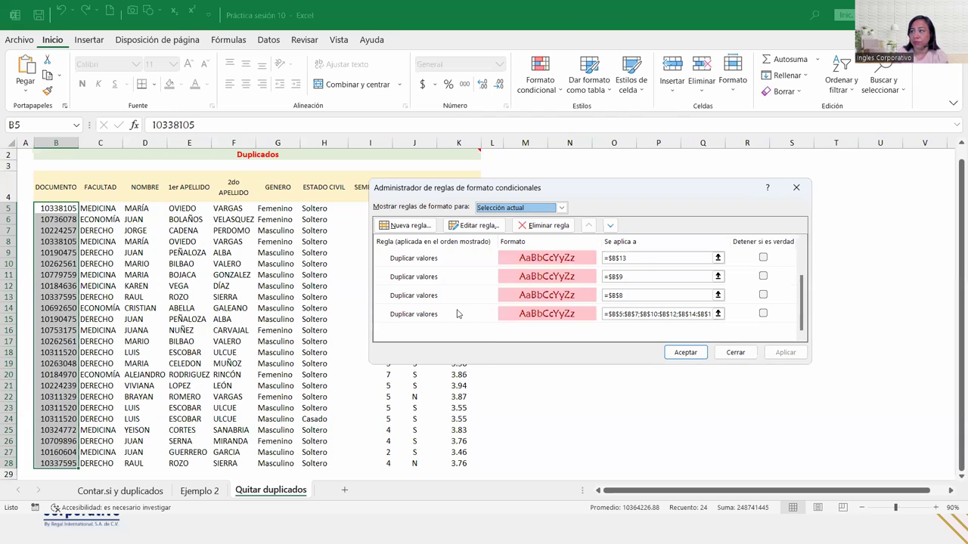
scroll(457, 313, up, 1)
scroll(457, 314, down, 1)
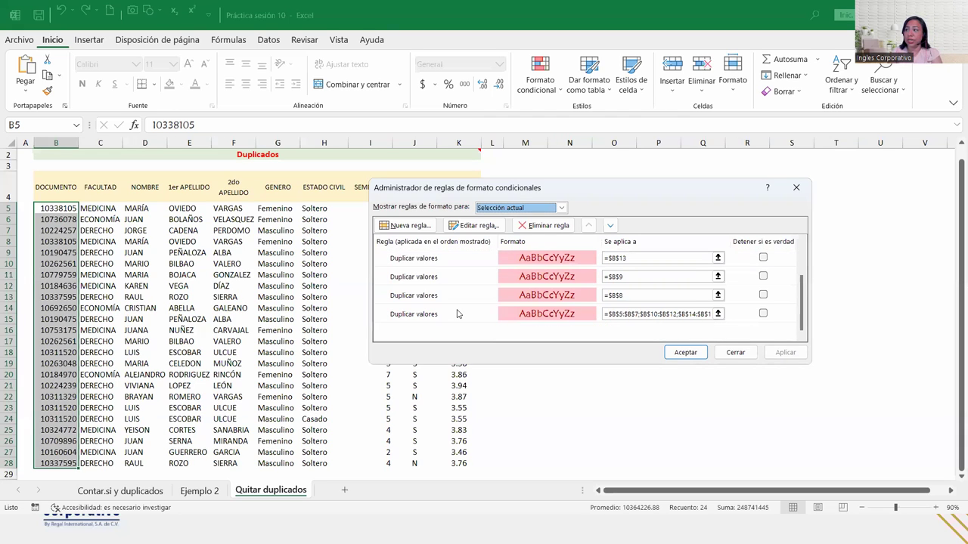
scroll(456, 313, up, 1)
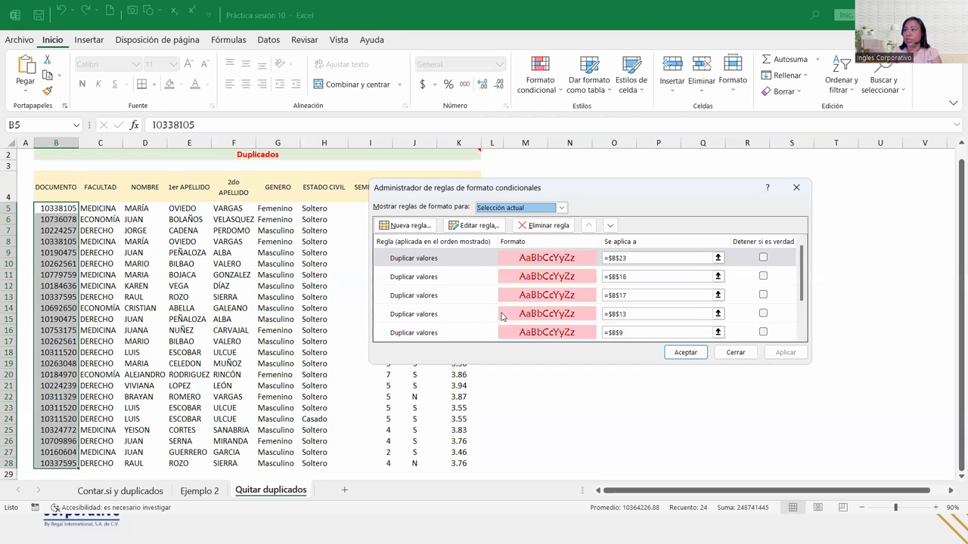
click(538, 226)
click(539, 225)
click(538, 226)
click(538, 226)
click(538, 225)
click(538, 226)
click(539, 225)
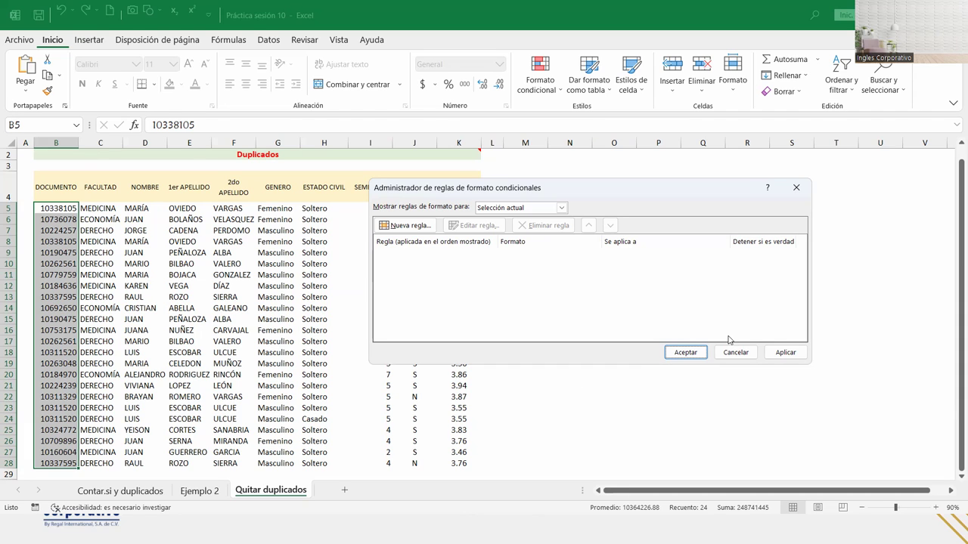
click(690, 354)
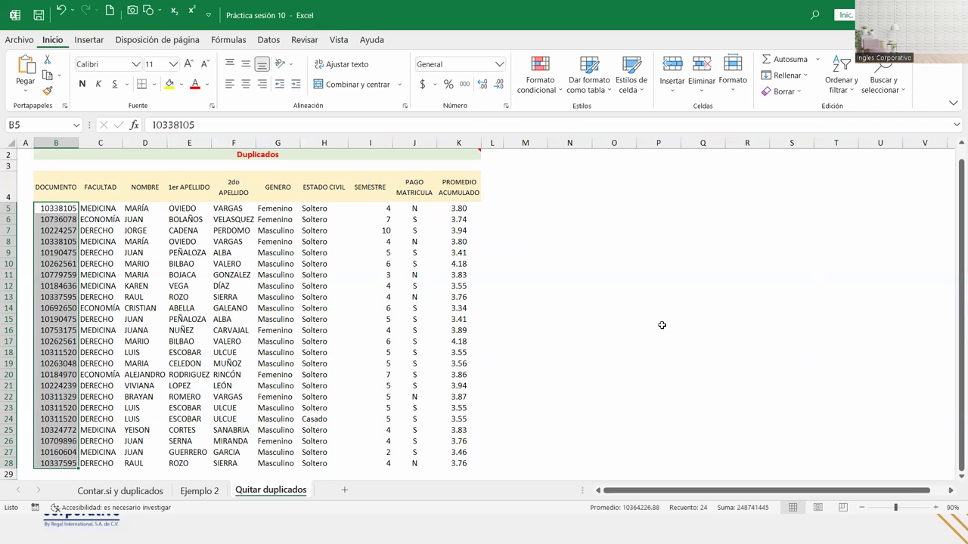
Step: Check that the conditional formatting rules manager has no rules left, then reopen Formato condicional
click(561, 90)
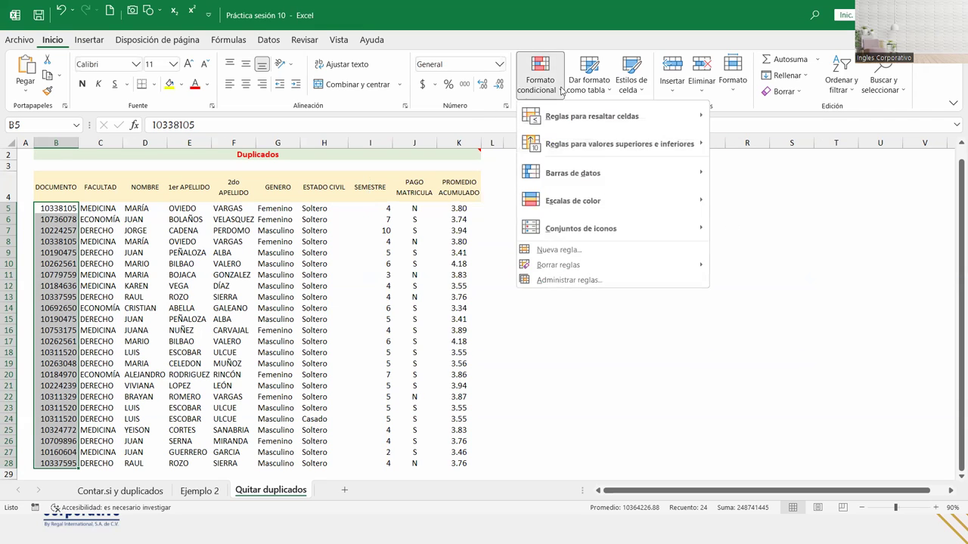
click(602, 279)
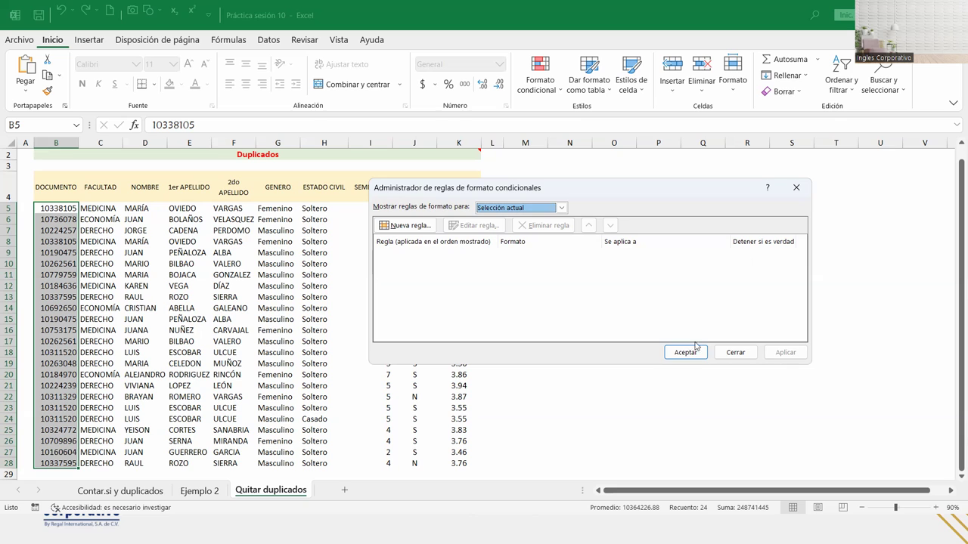
click(669, 356)
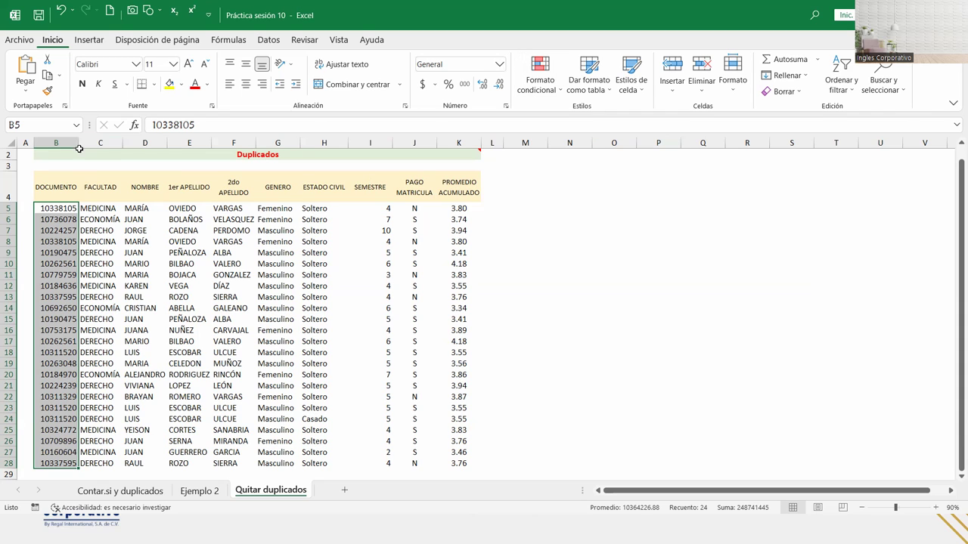
click(533, 92)
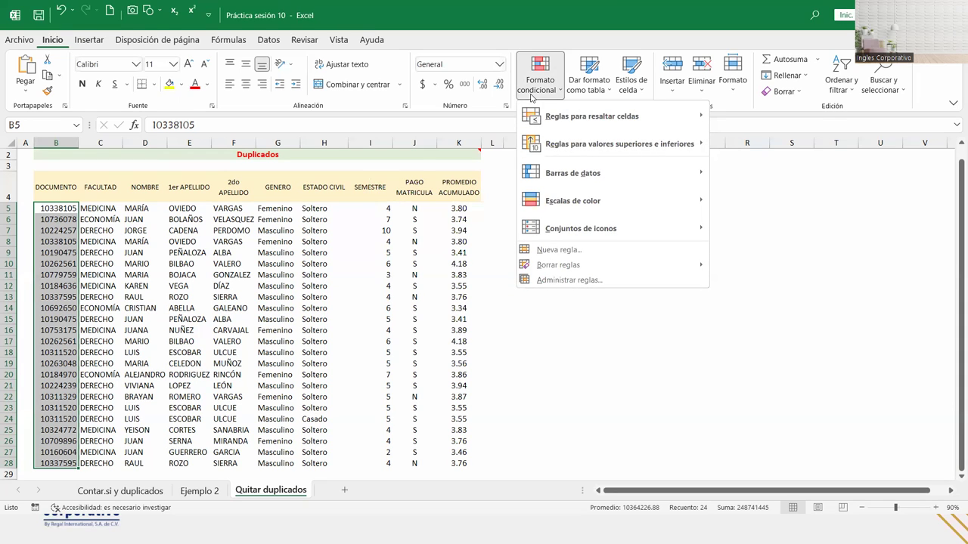
mouse_move(591, 116)
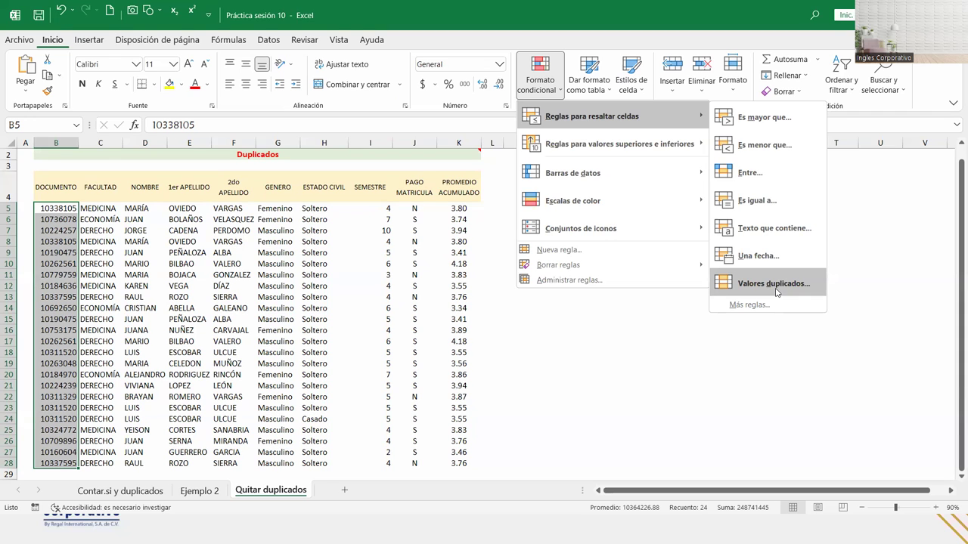
Step: Highlight duplicate document numbers with Relleno verde con texto verde oscuro
click(774, 283)
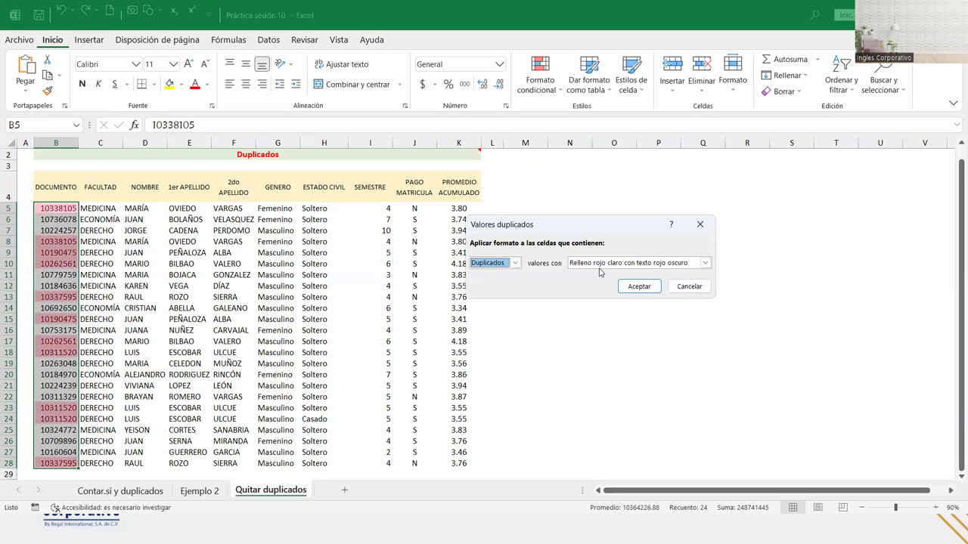
click(705, 263)
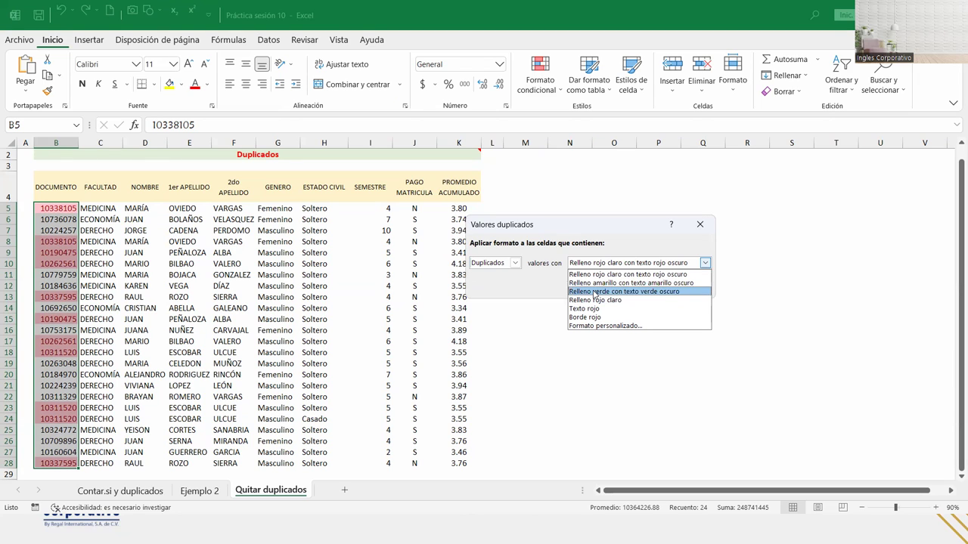
click(596, 292)
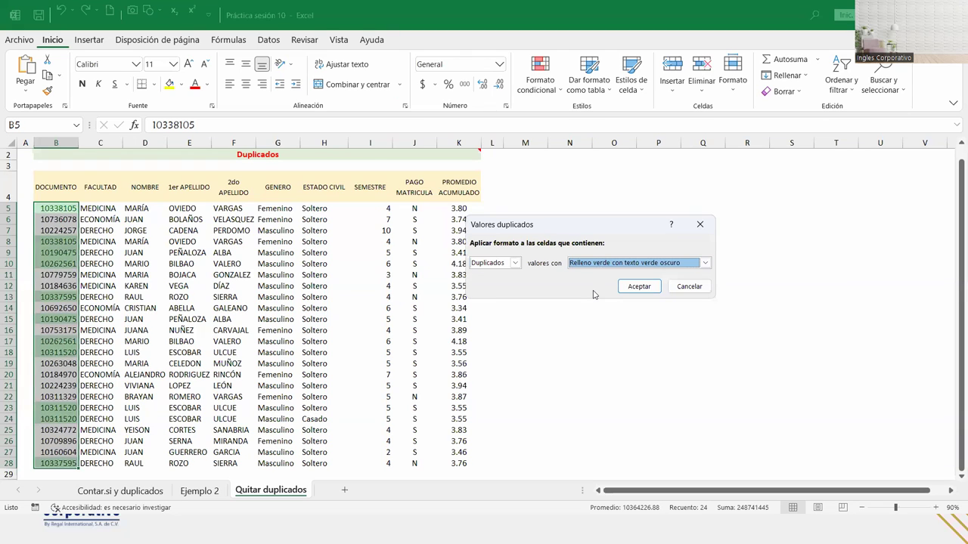
click(640, 287)
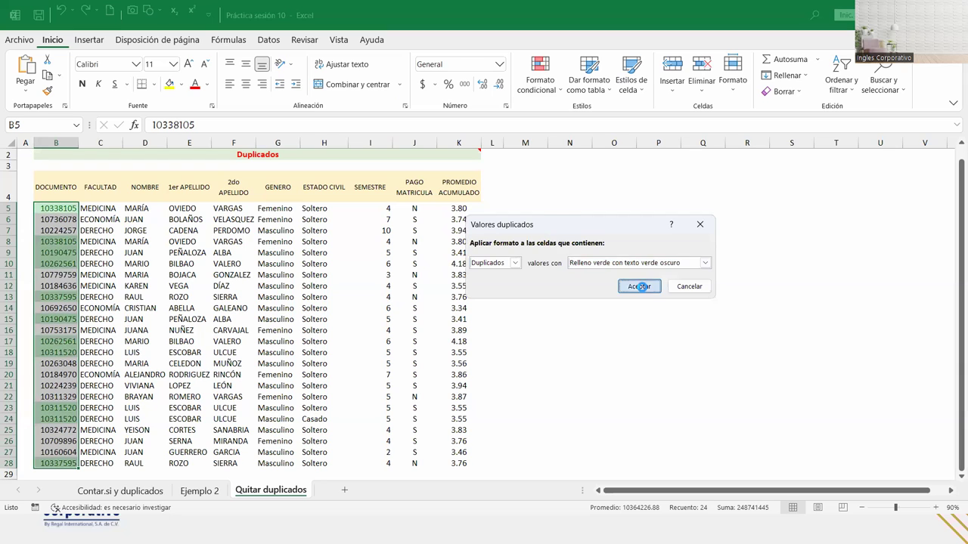
click(59, 209)
click(60, 265)
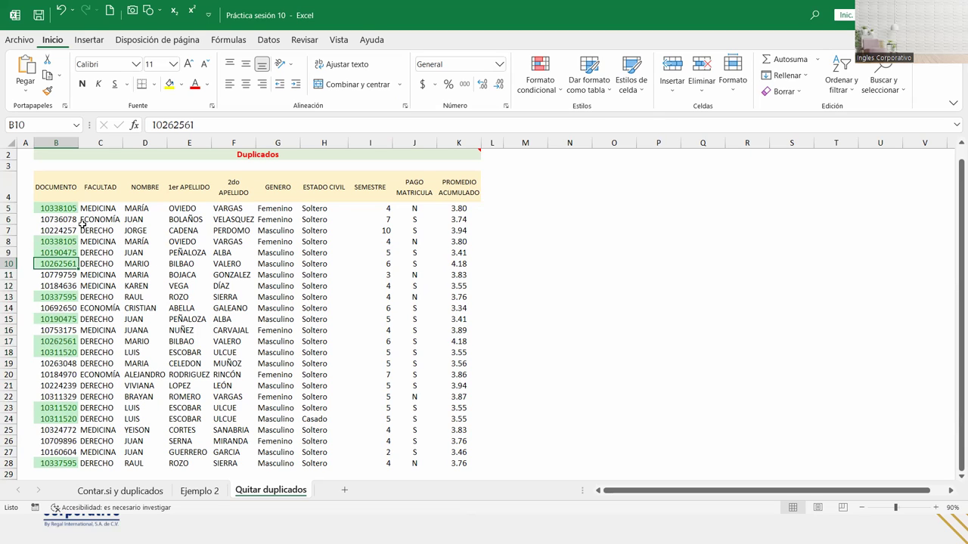
click(54, 209)
click(55, 242)
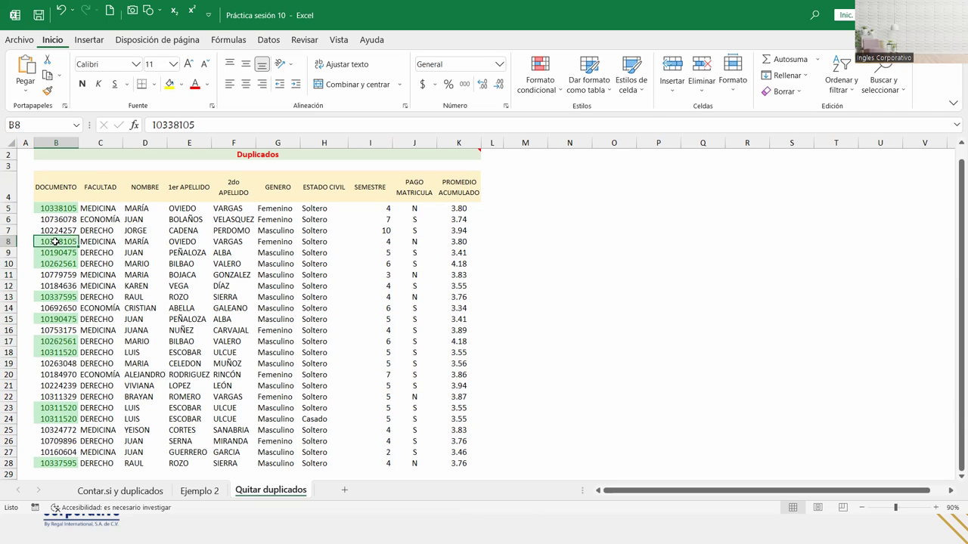
click(54, 252)
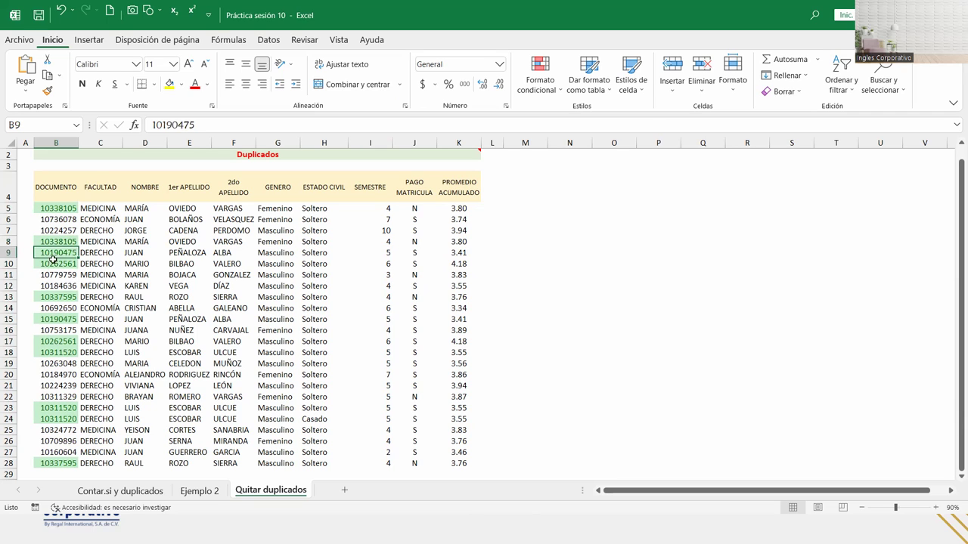
click(56, 209)
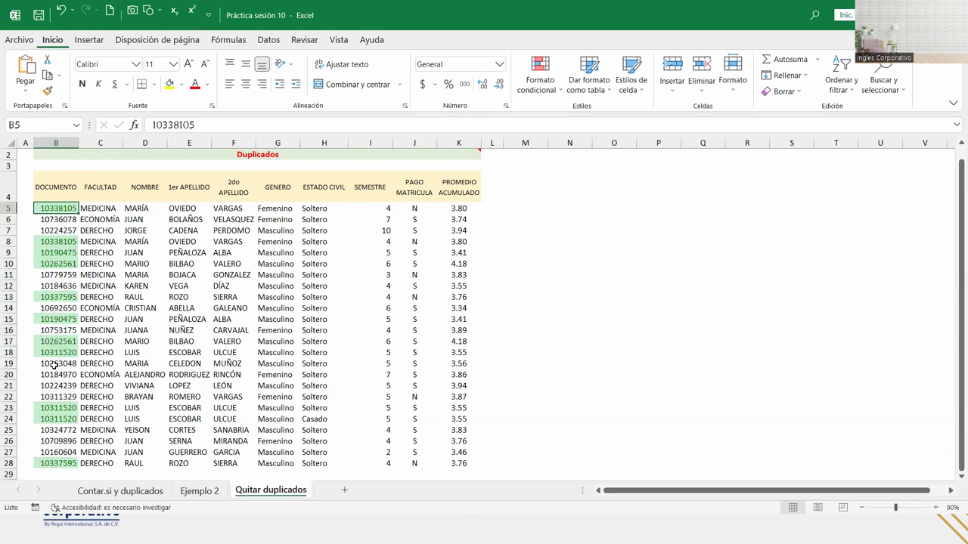
scroll(54, 365, down, 1)
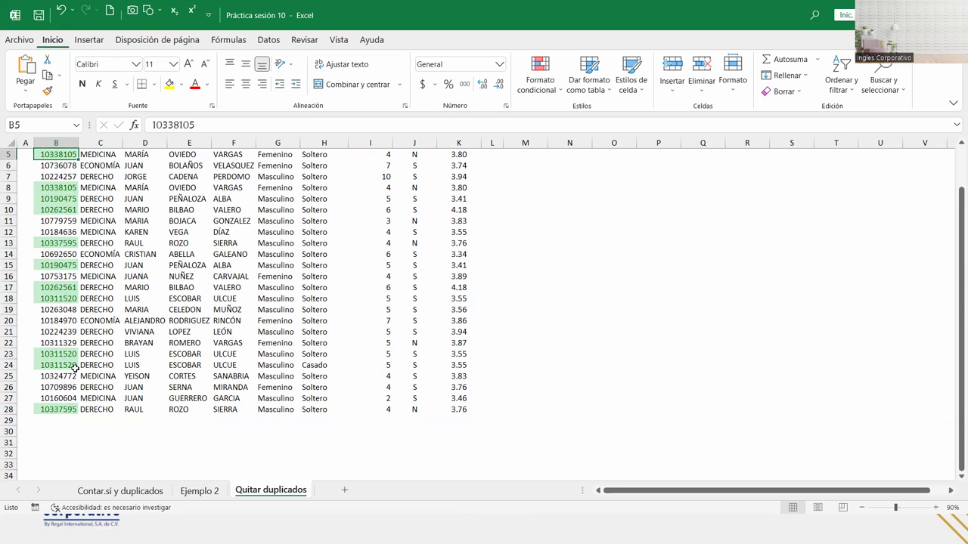
ctrl+click(61, 184)
scroll(267, 354, up, 2)
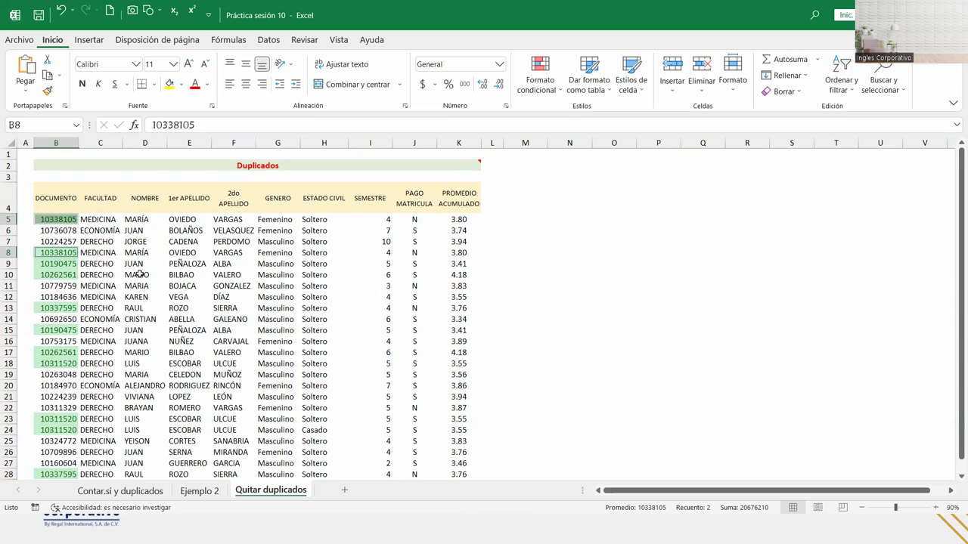
click(75, 429)
click(71, 419)
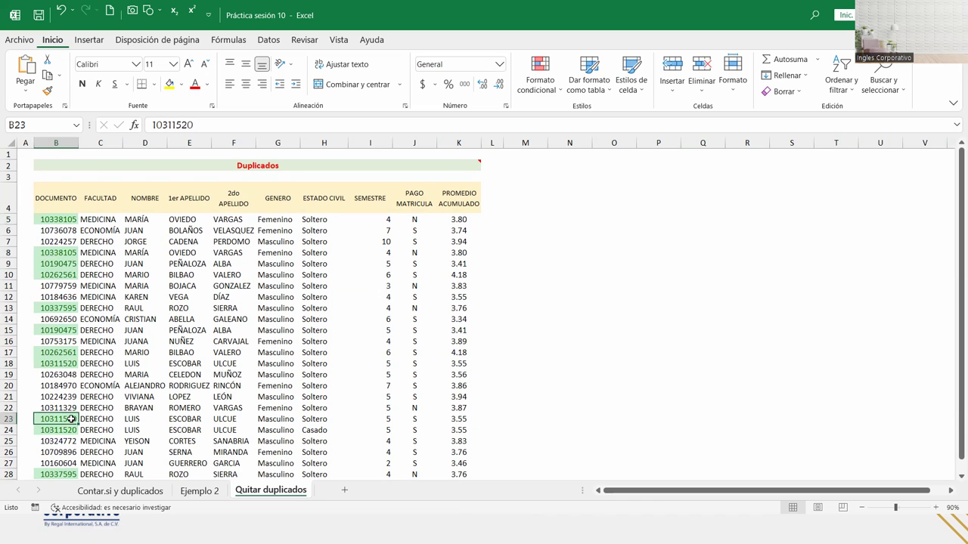
scroll(71, 419, down, 1)
scroll(71, 418, down, 1)
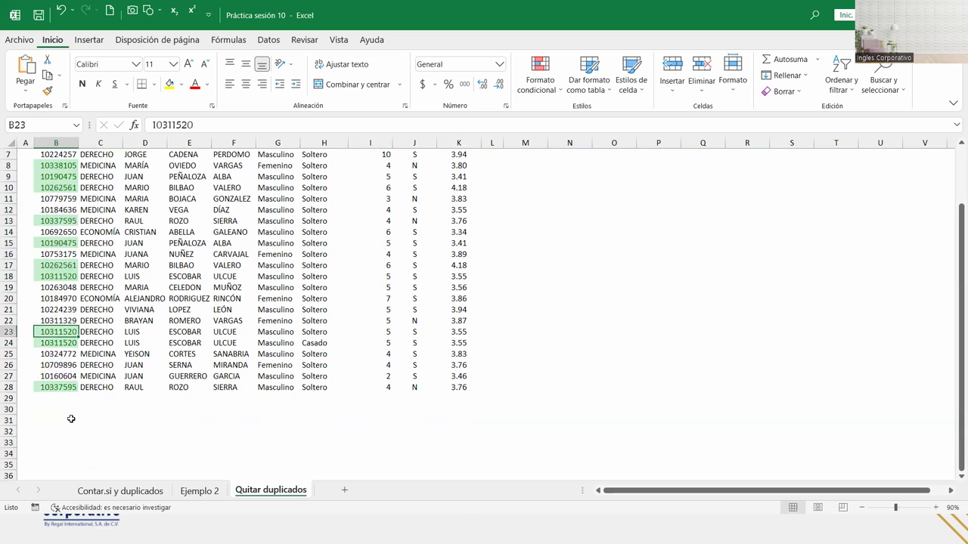
click(8, 332)
drag(7, 332, 8, 344)
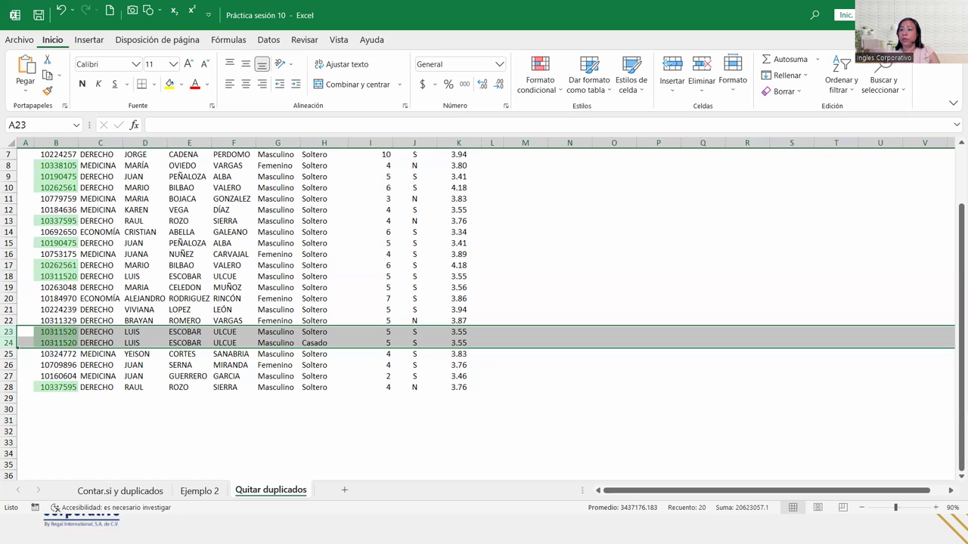
drag(9, 343, 8, 332)
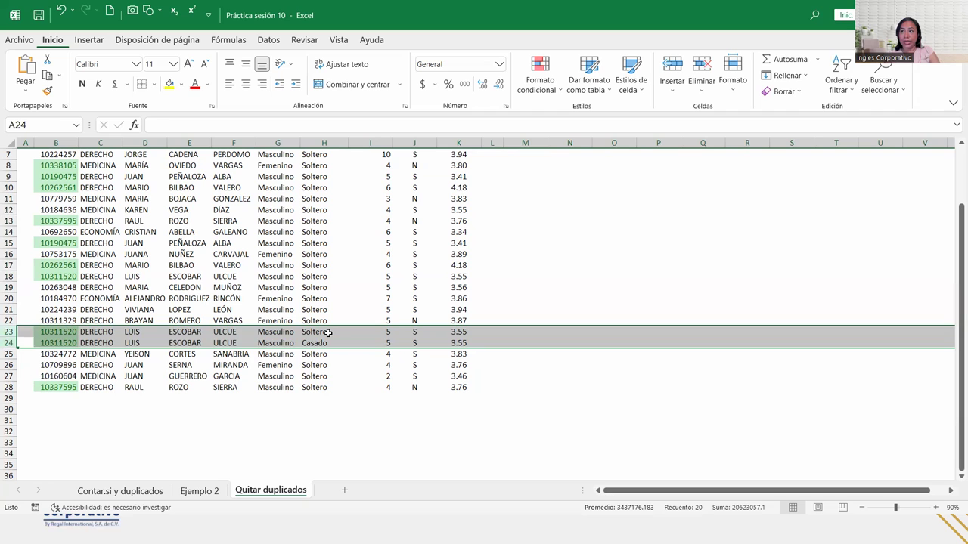
drag(329, 333, 329, 342)
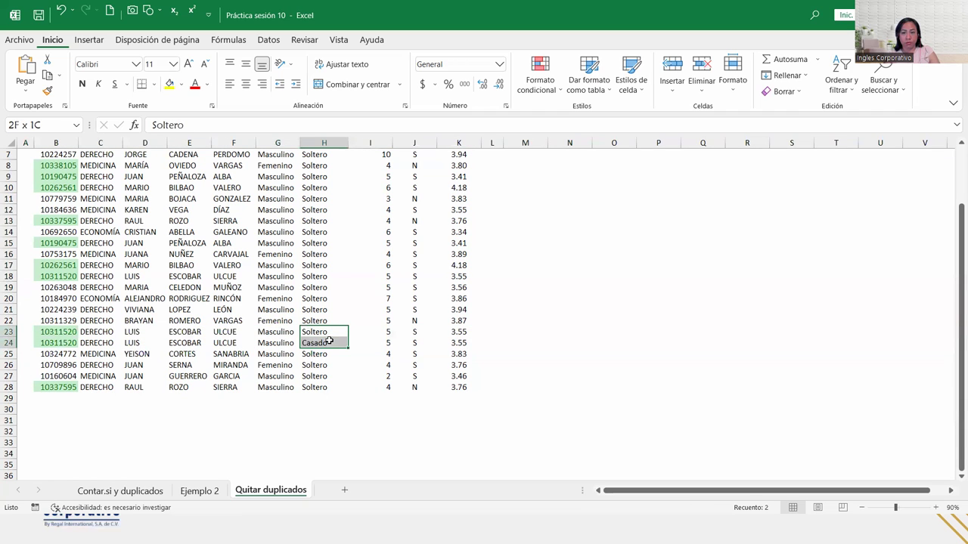
click(329, 342)
scroll(330, 341, up, 2)
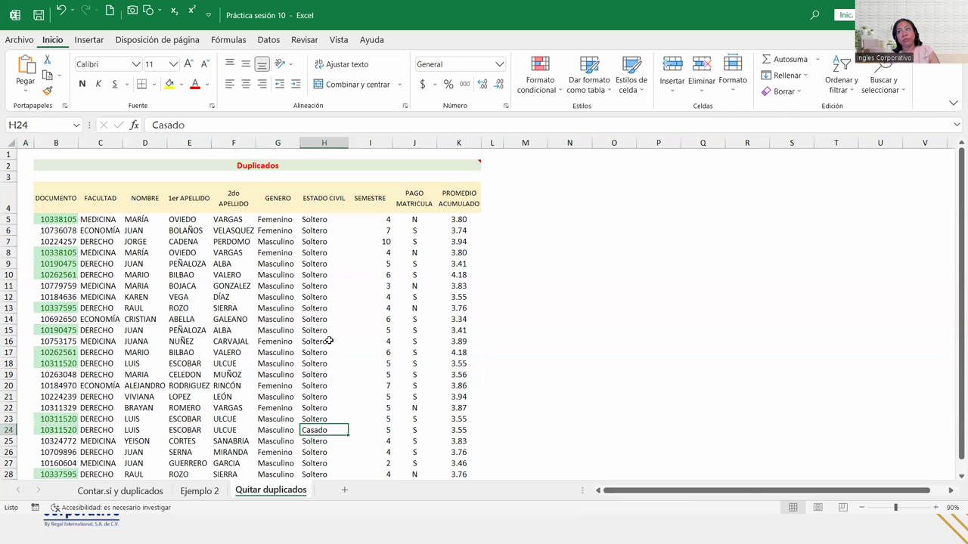
Step: Run Quitar duplicados on the student table with all columns checked, removing 5 rows
click(59, 230)
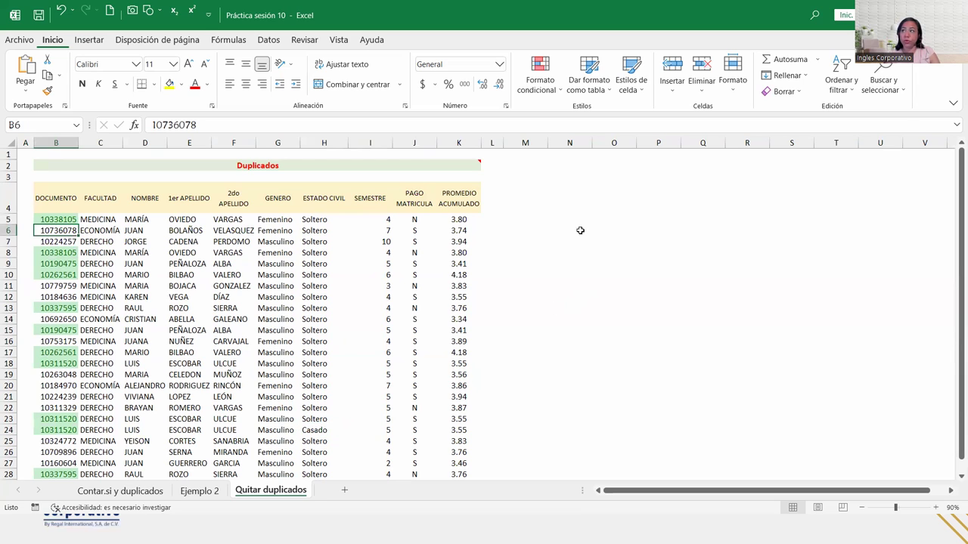
click(268, 39)
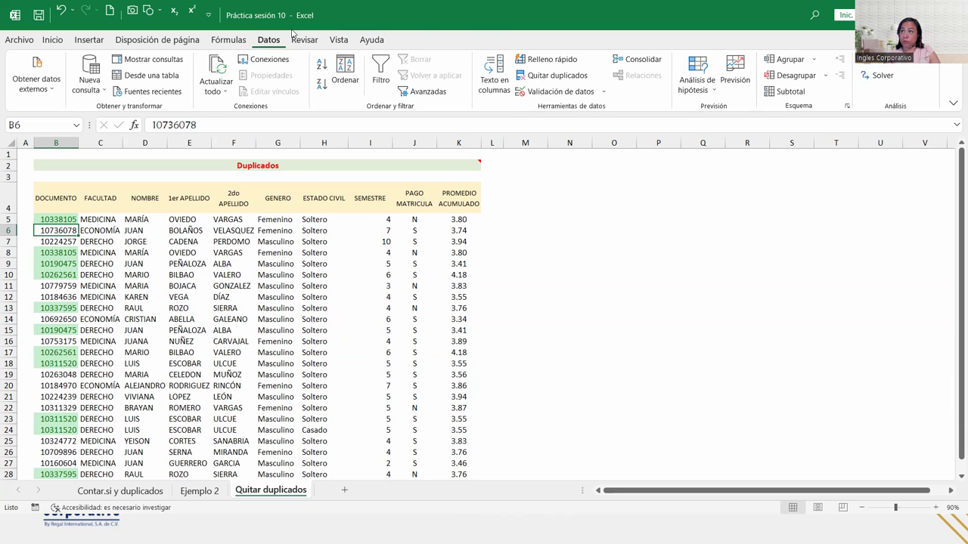
click(553, 76)
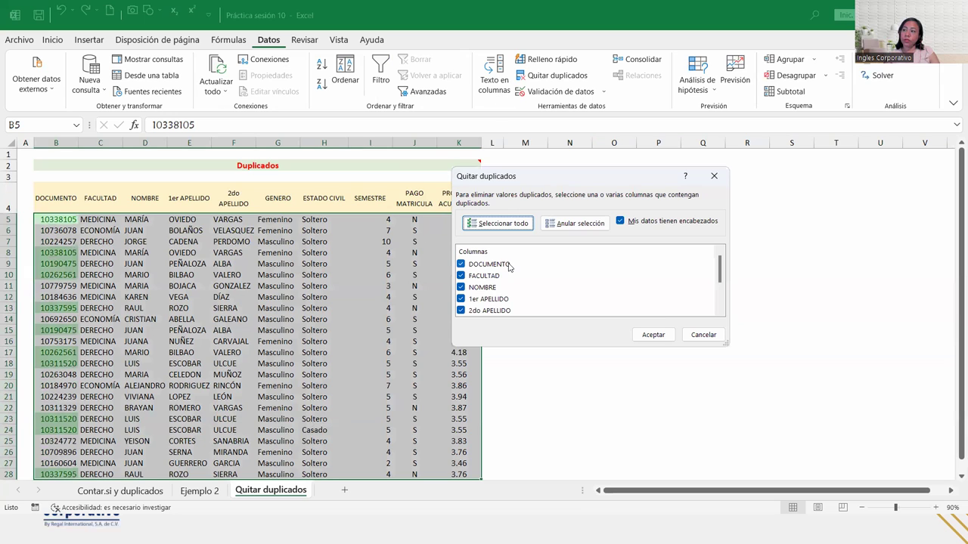
scroll(509, 266, down, 1)
scroll(509, 266, down, 1)
scroll(508, 266, up, 2)
scroll(509, 266, down, 2)
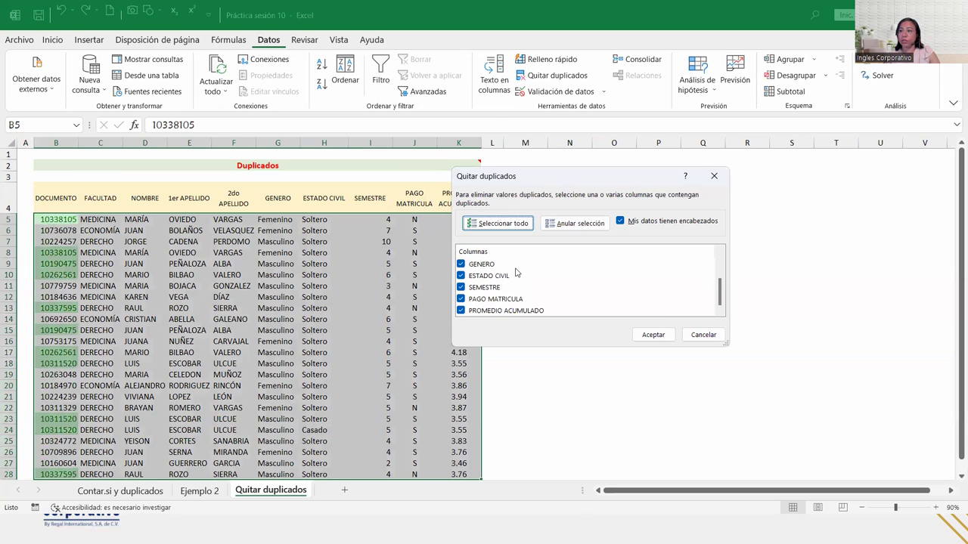
click(654, 335)
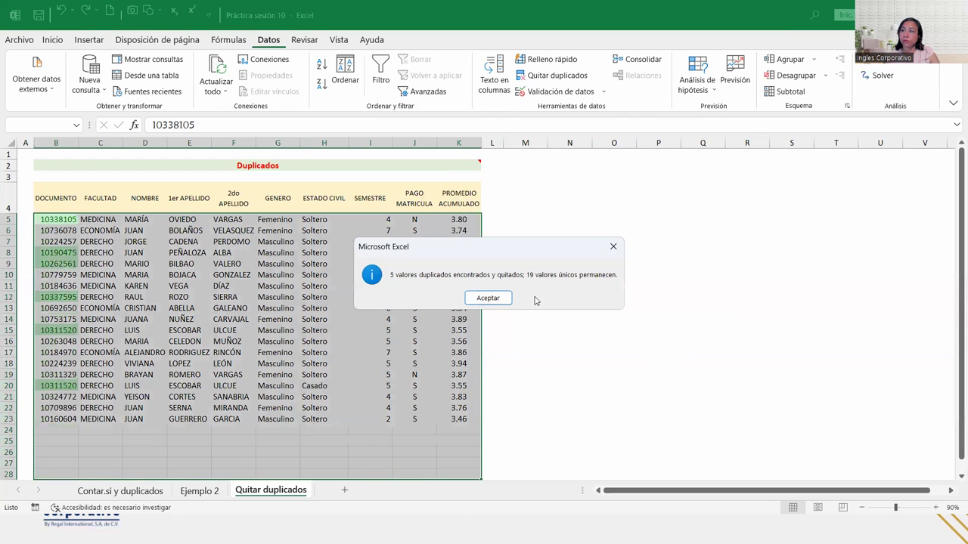
Step: Dismiss the result message and select rows 20 and 15 to compare both 10311520 entries
click(488, 298)
click(100, 388)
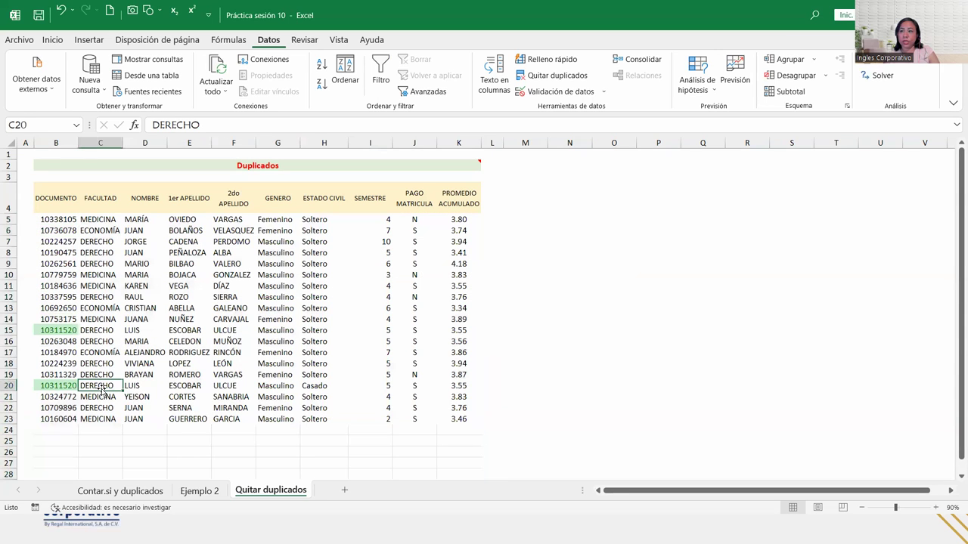
click(9, 385)
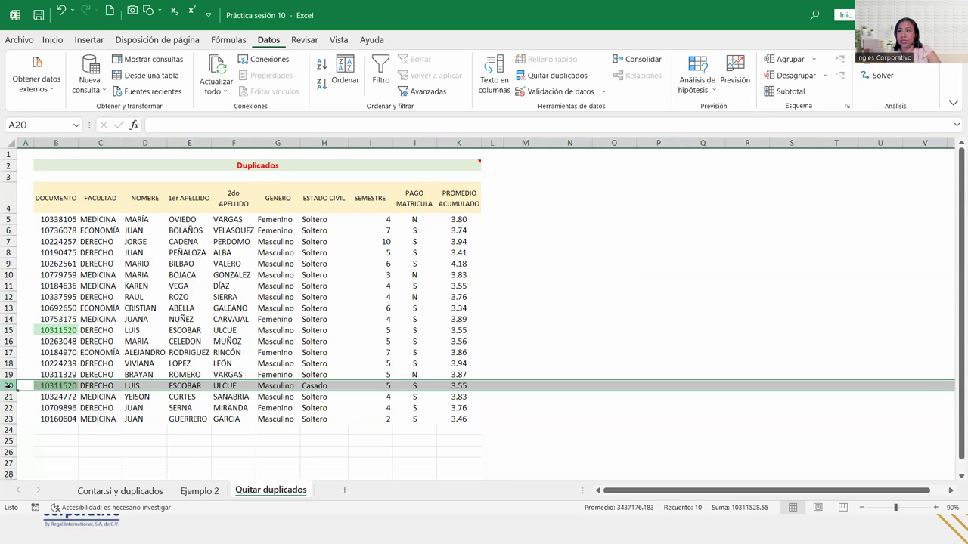
ctrl+click(9, 331)
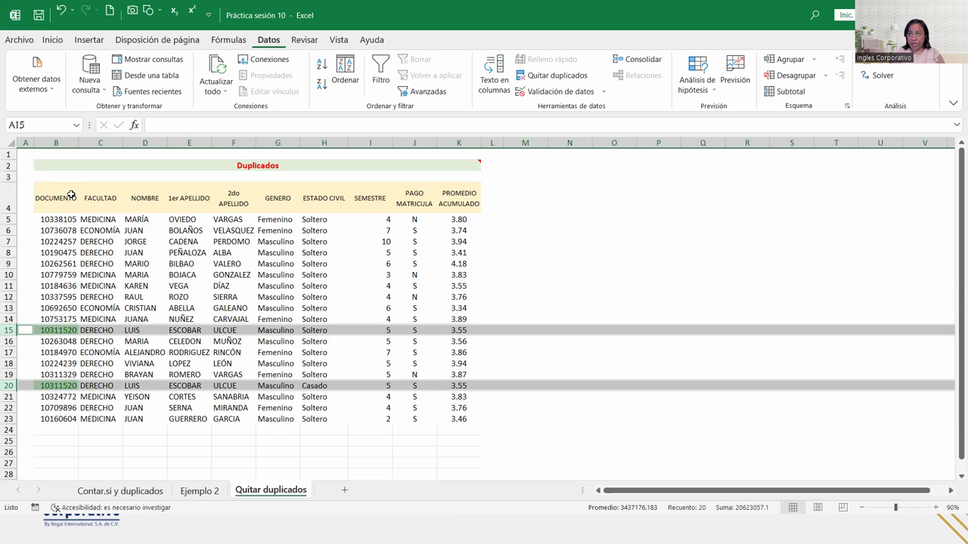
Step: Undo the removal and rerun Quitar duplicados keyed only on DOCUMENTO and FACULTAD
click(62, 13)
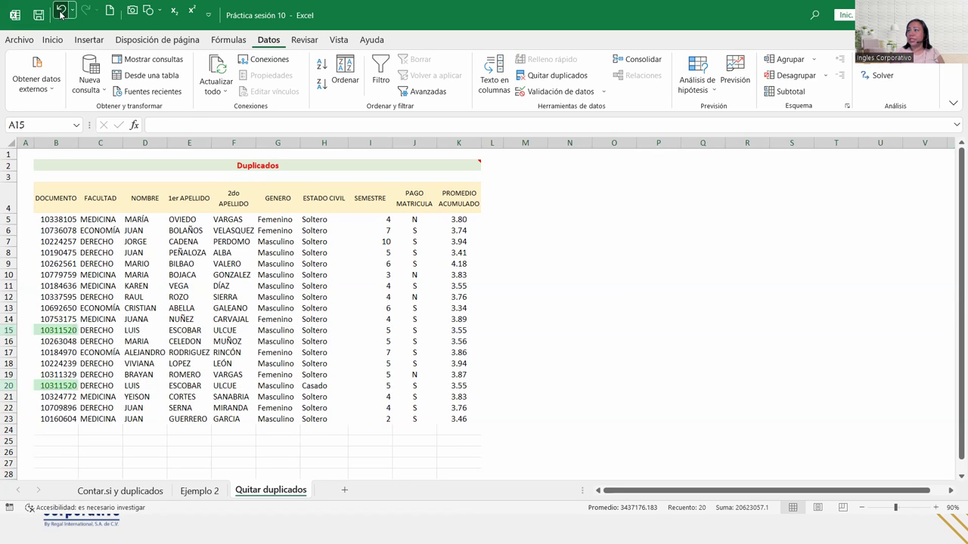
click(62, 14)
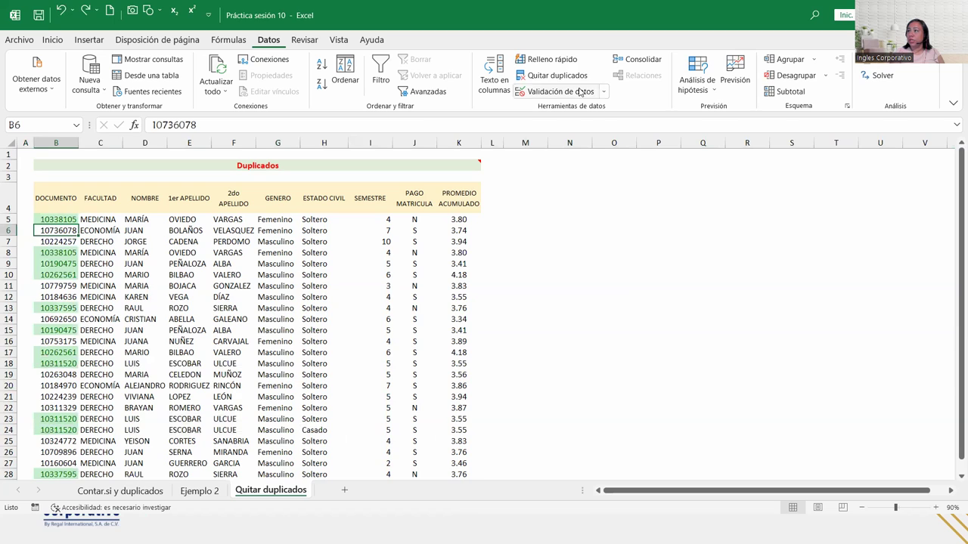
click(551, 75)
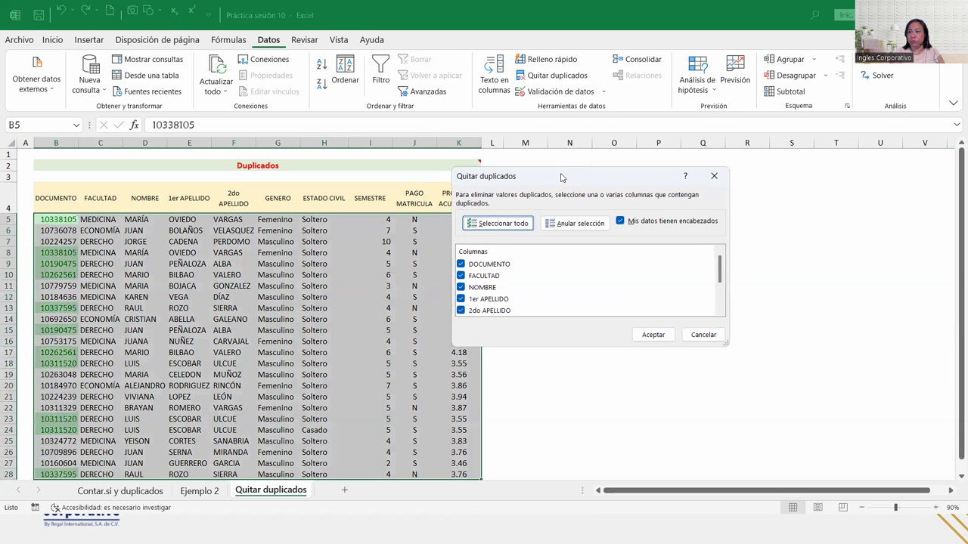
drag(561, 177, 489, 173)
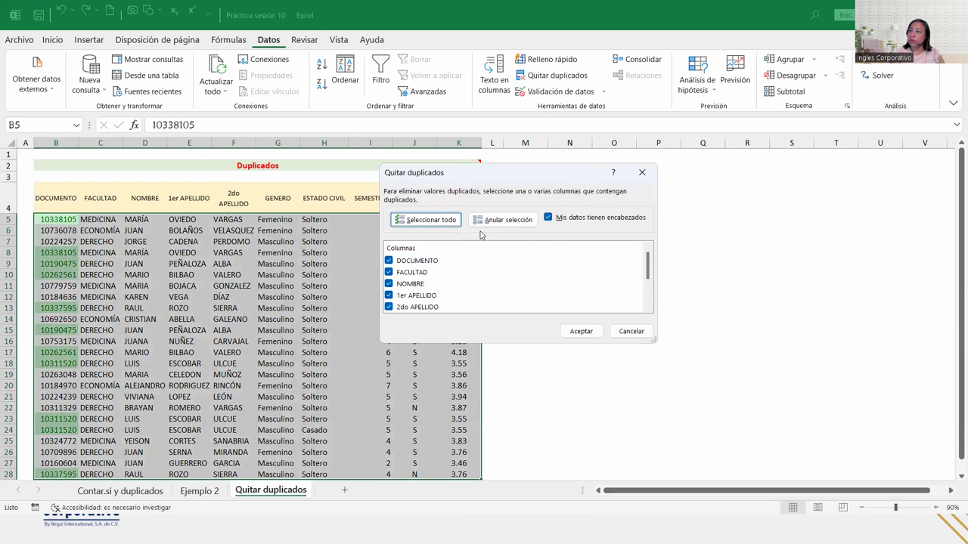
click(481, 220)
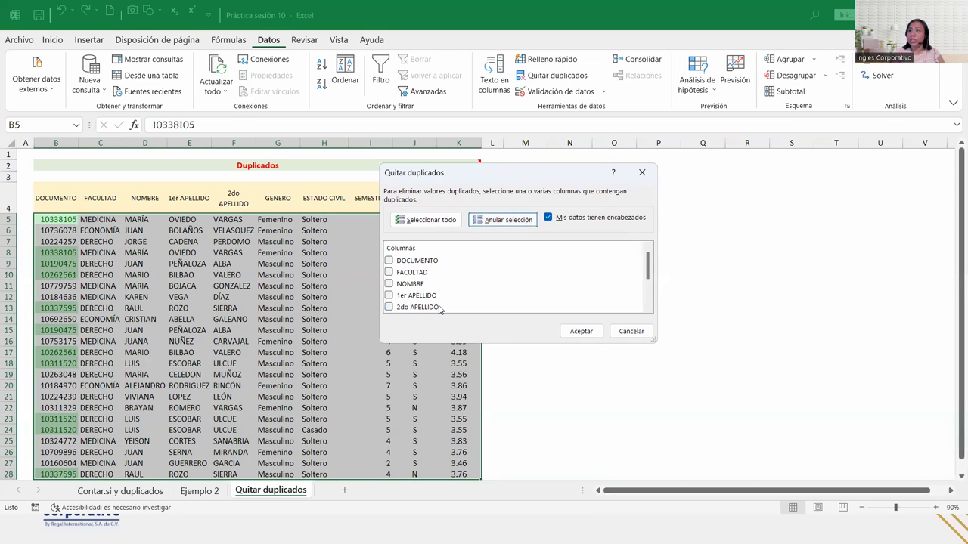
click(388, 261)
click(389, 273)
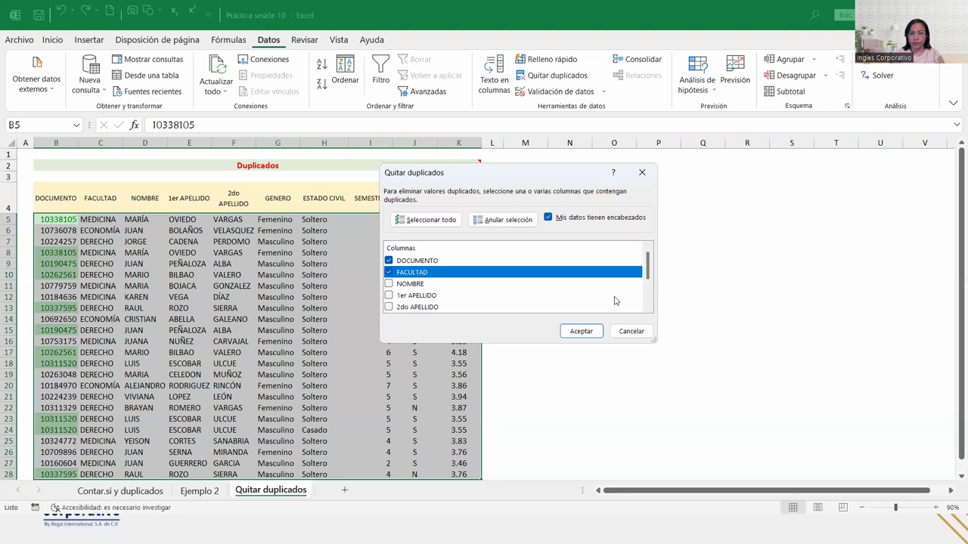
click(575, 333)
Step: Dismiss the result and select rows 12 and 15 to check the single kept 10311520 row
click(498, 295)
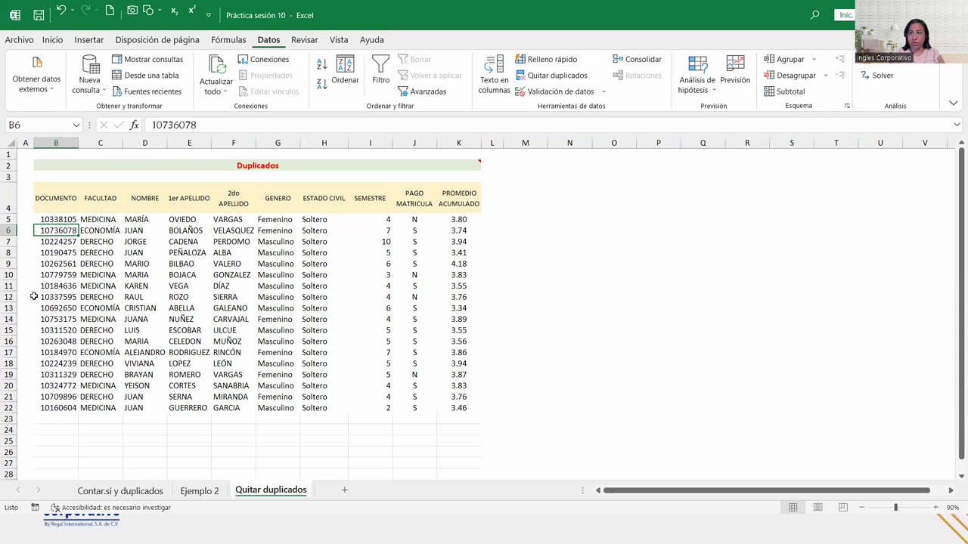
click(9, 296)
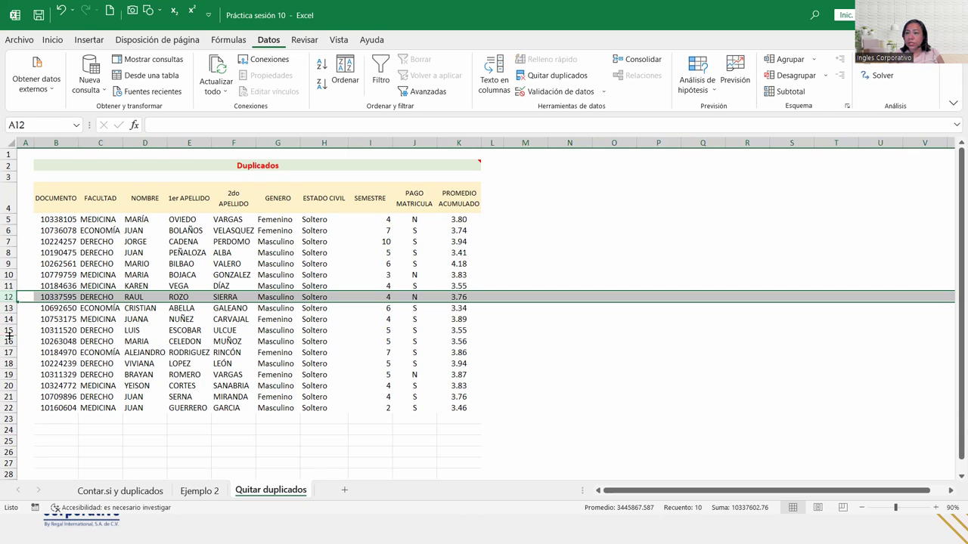
click(10, 331)
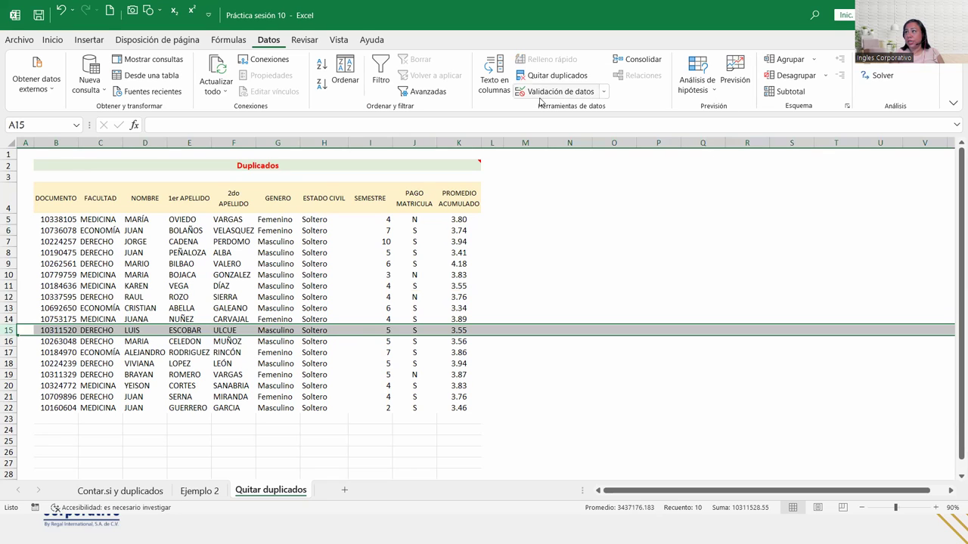
Step: Undo the last removal and uncheck ESTADO CIVIL, SEMESTRE, PAGO MATRICULA and PROMEDIO ACUMULADO
click(63, 11)
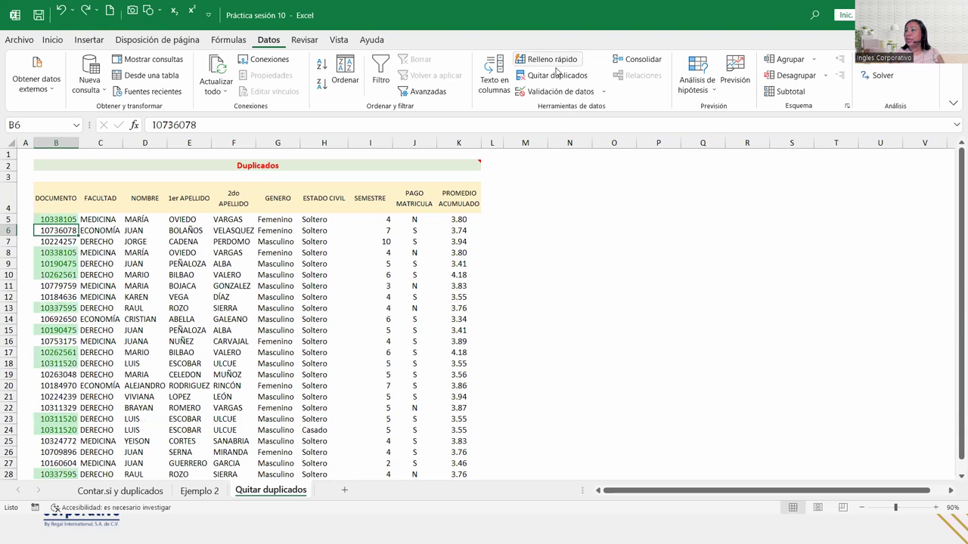
click(557, 76)
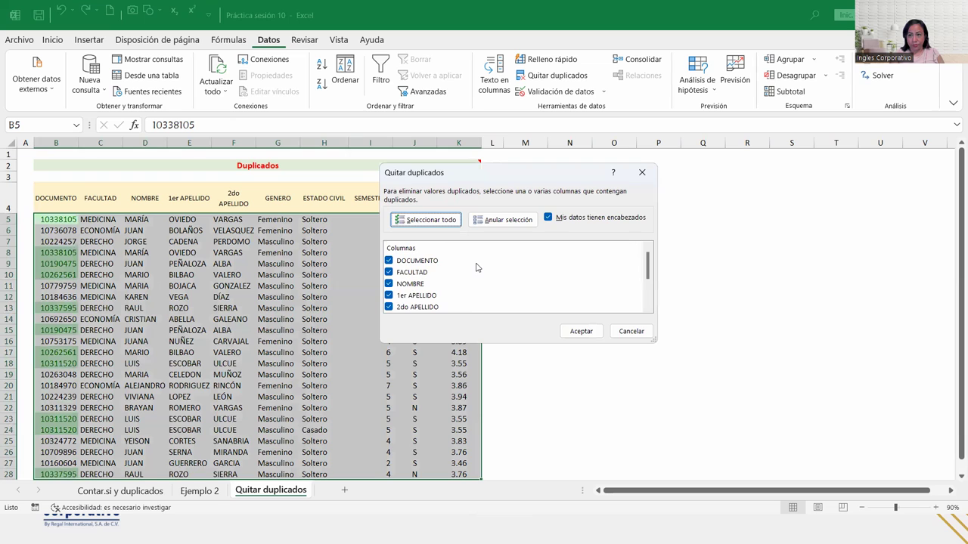
scroll(476, 267, down, 2)
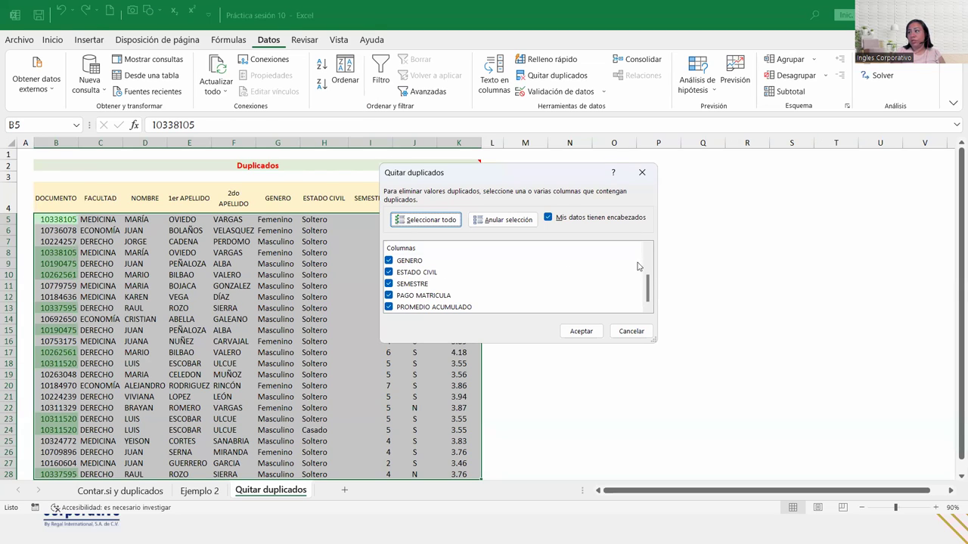
mouse_move(647, 287)
mouse_down()
mouse_move(647, 258)
mouse_move(647, 291)
mouse_up()
click(387, 272)
click(389, 283)
click(389, 295)
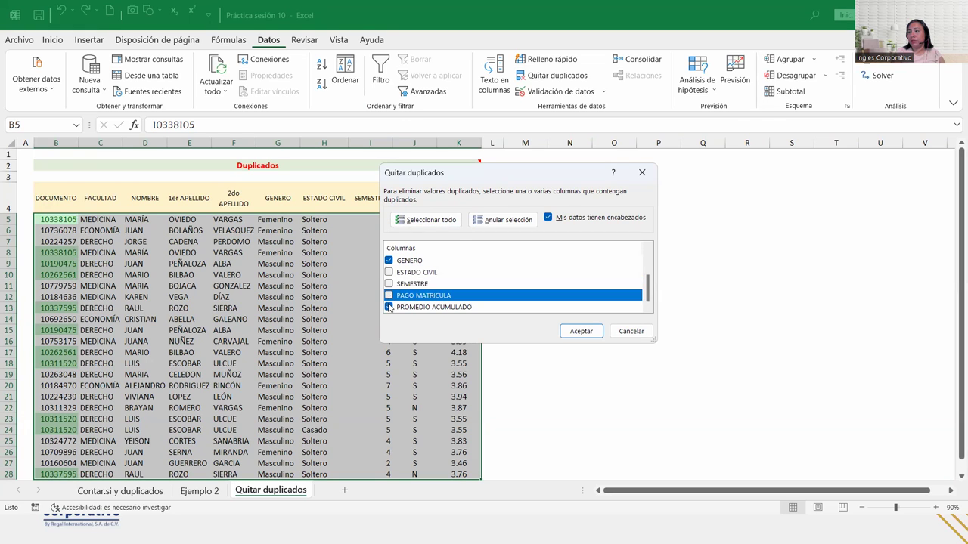
click(389, 306)
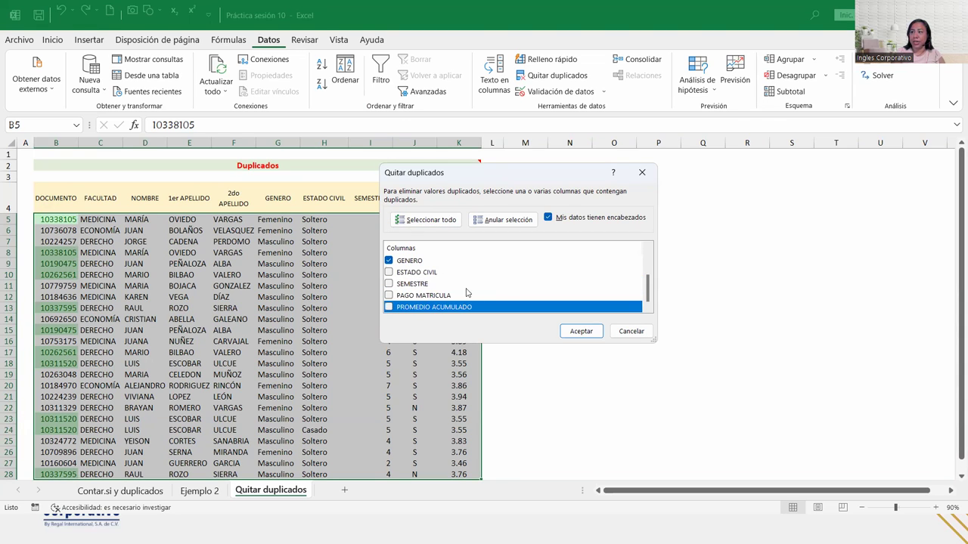
Step: Remove duplicates on DOCUMENTO through GENERO (6 removed, 18 left), then undo it
scroll(466, 291, up, 1)
scroll(467, 290, up, 1)
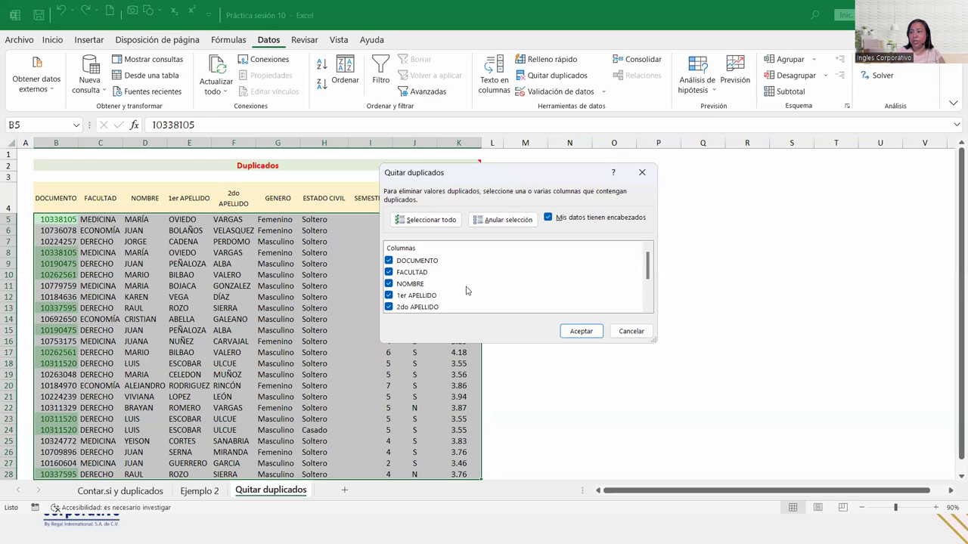
scroll(467, 290, down, 2)
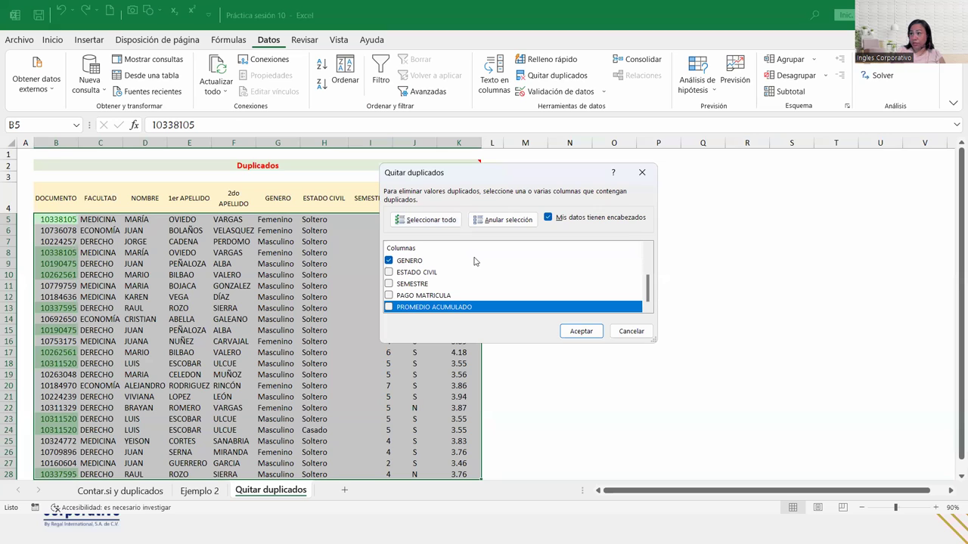
scroll(474, 283, up, 2)
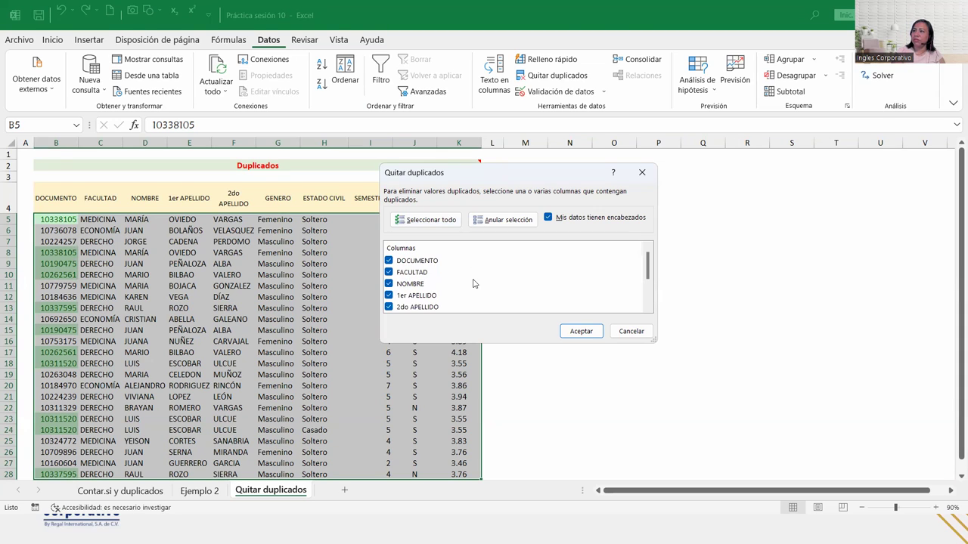
scroll(474, 284, down, 1)
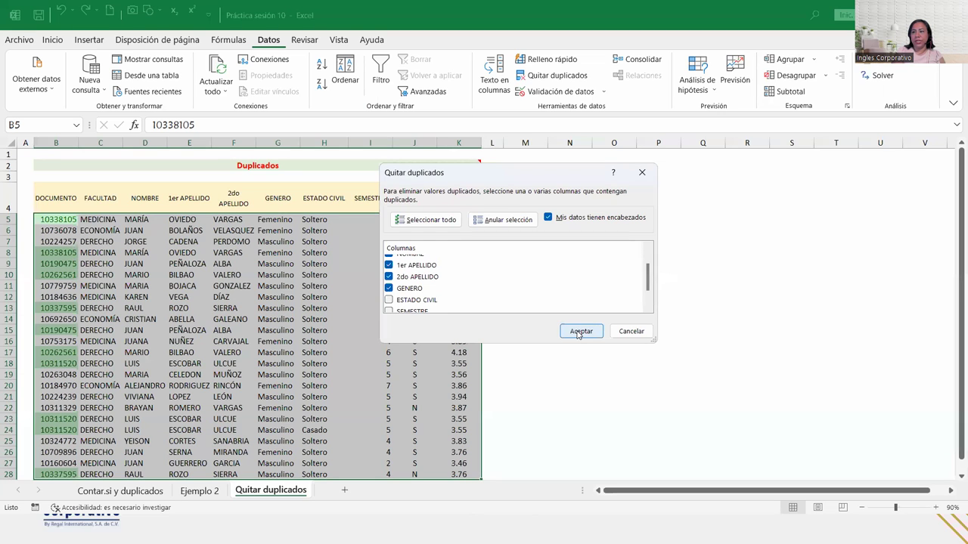
click(578, 332)
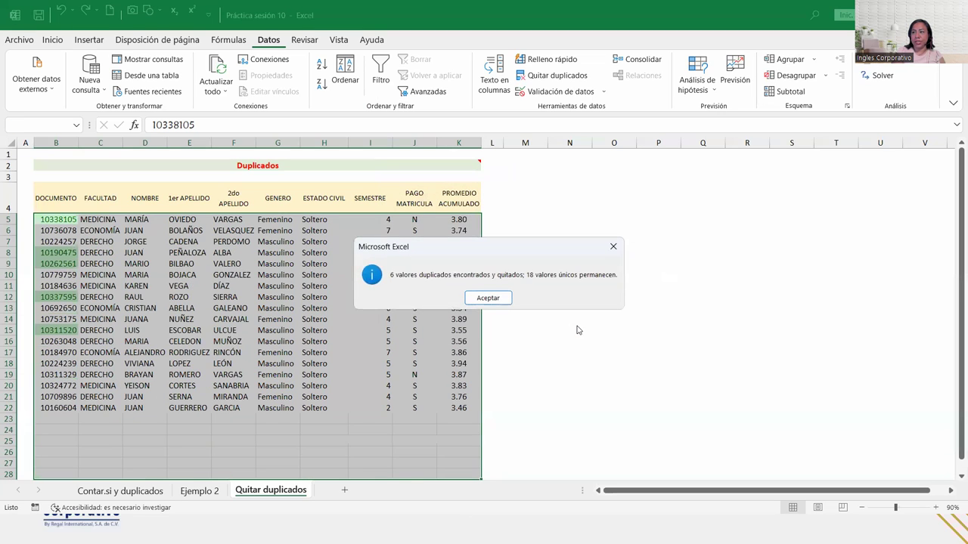
click(505, 299)
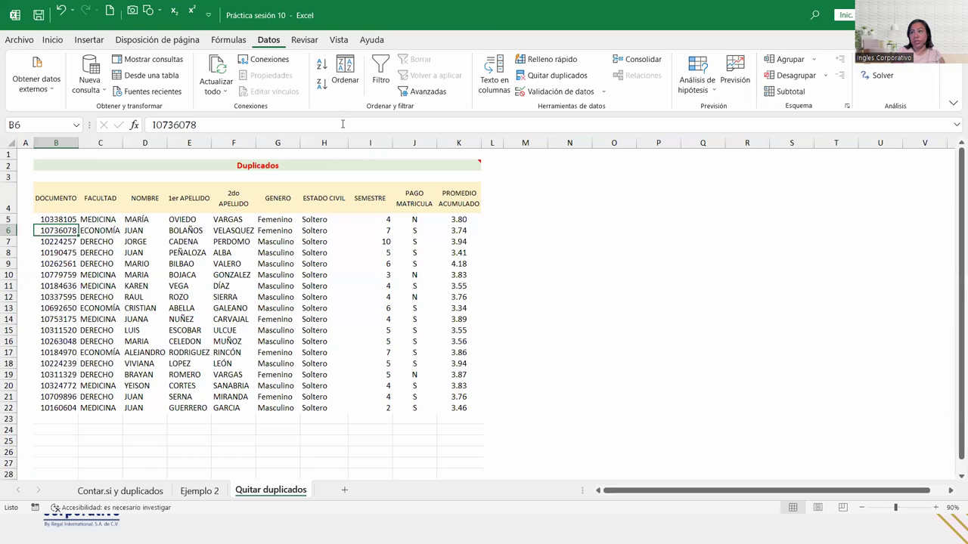
click(60, 9)
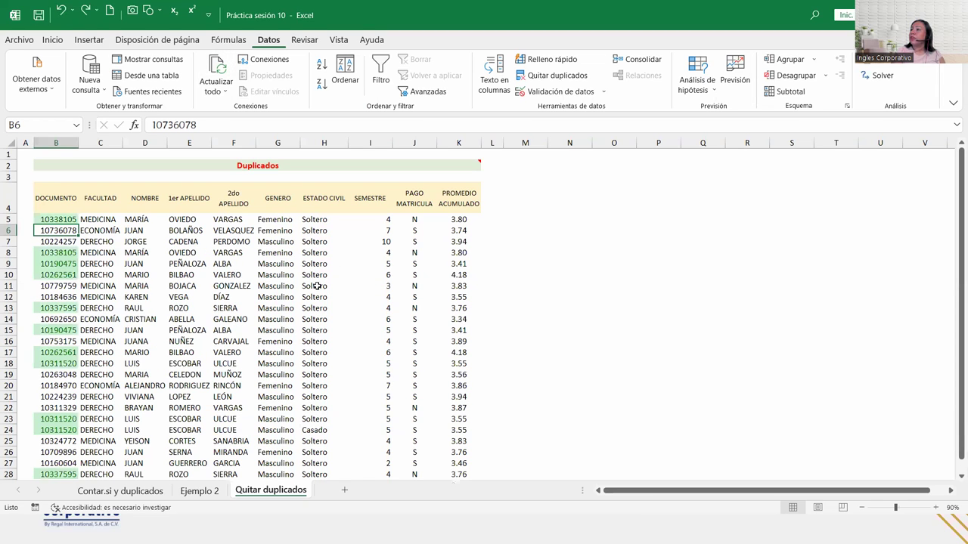
Step: Remove duplicates matching only DOCUMENTO and ESTADO CIVIL, leaving 19 rows
click(556, 74)
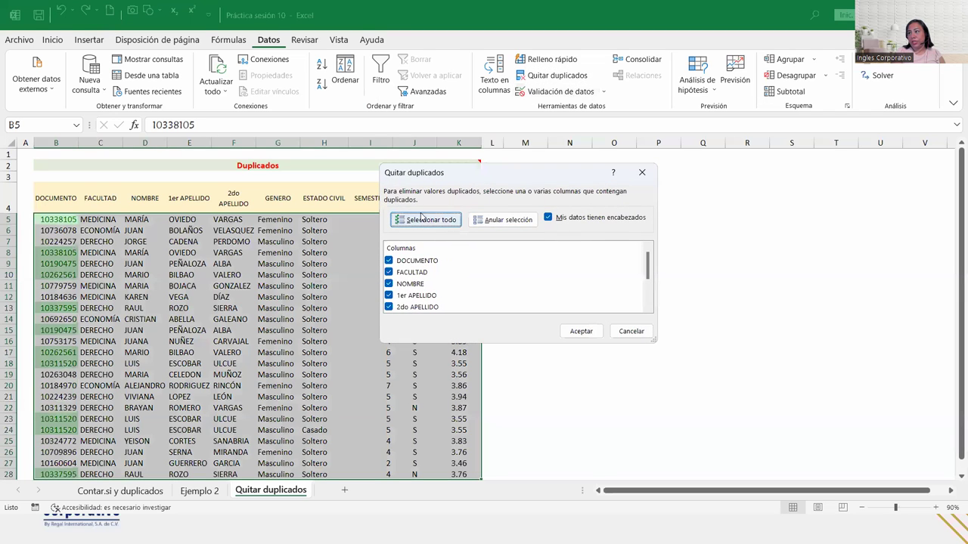
click(502, 219)
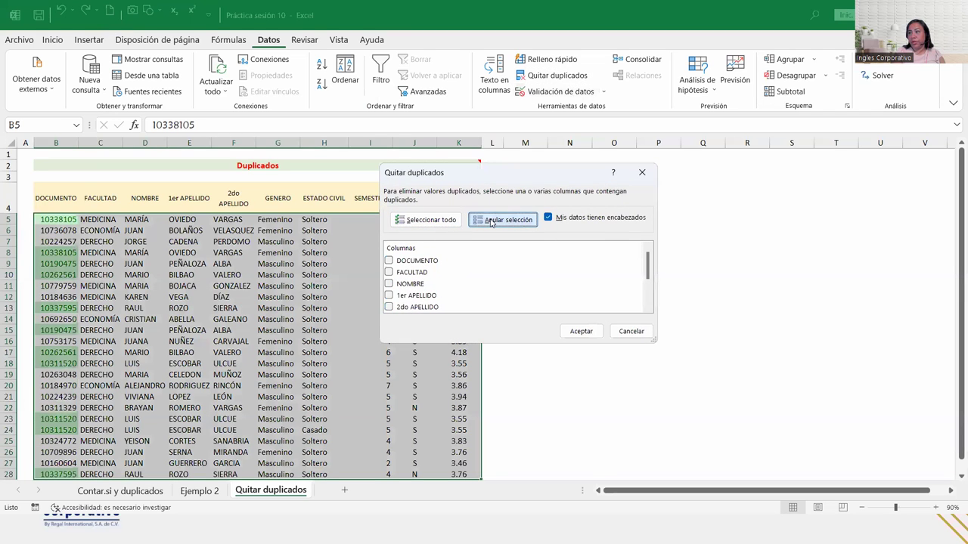
click(390, 261)
scroll(401, 270, down, 2)
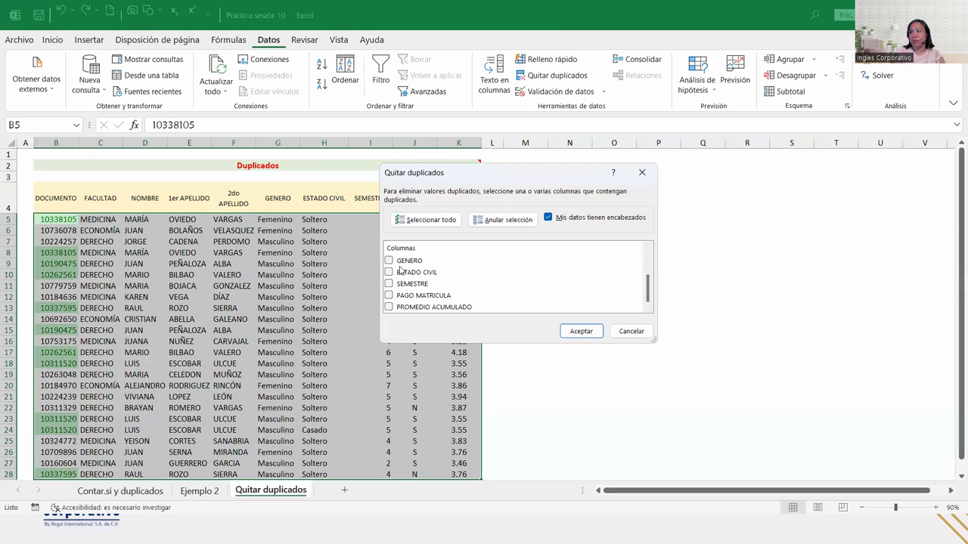
click(389, 272)
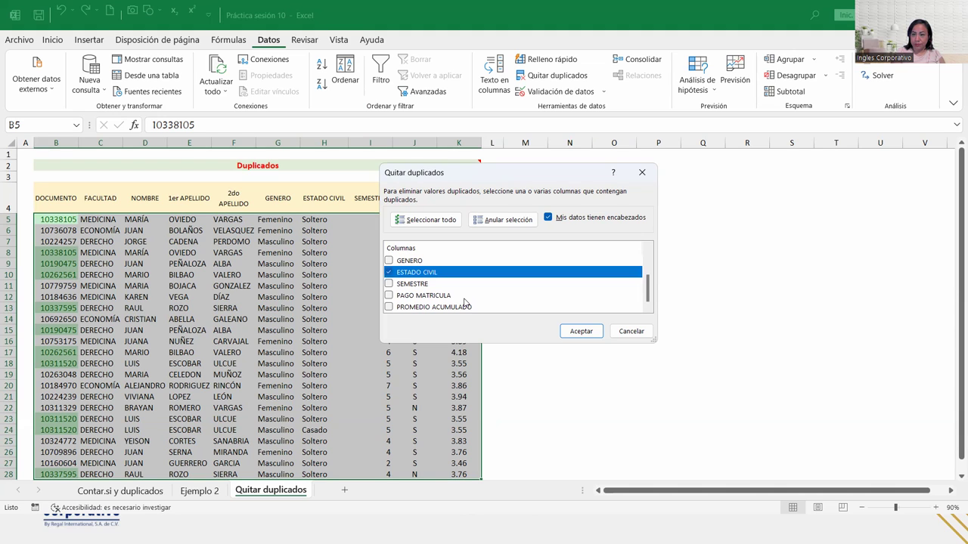
scroll(464, 303, up, 2)
scroll(464, 303, down, 1)
scroll(464, 302, up, 1)
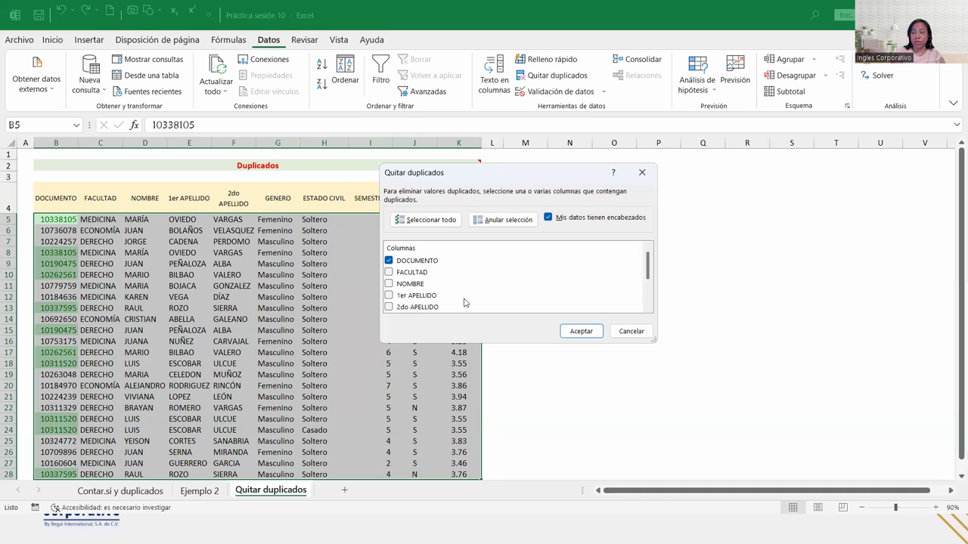
click(579, 331)
Step: Dismiss the summary and select rows 20 and 15 to compare both 10311520 rows
click(488, 298)
click(56, 231)
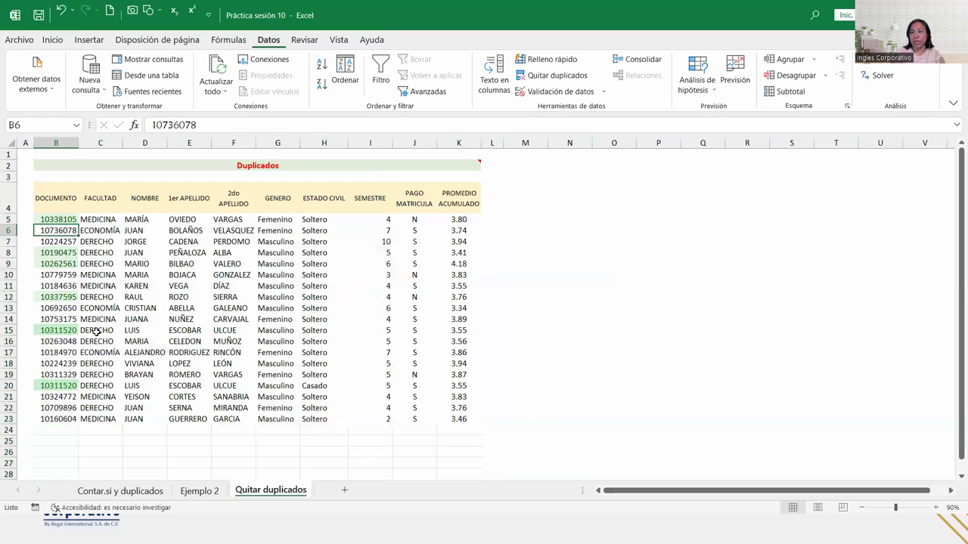
click(7, 386)
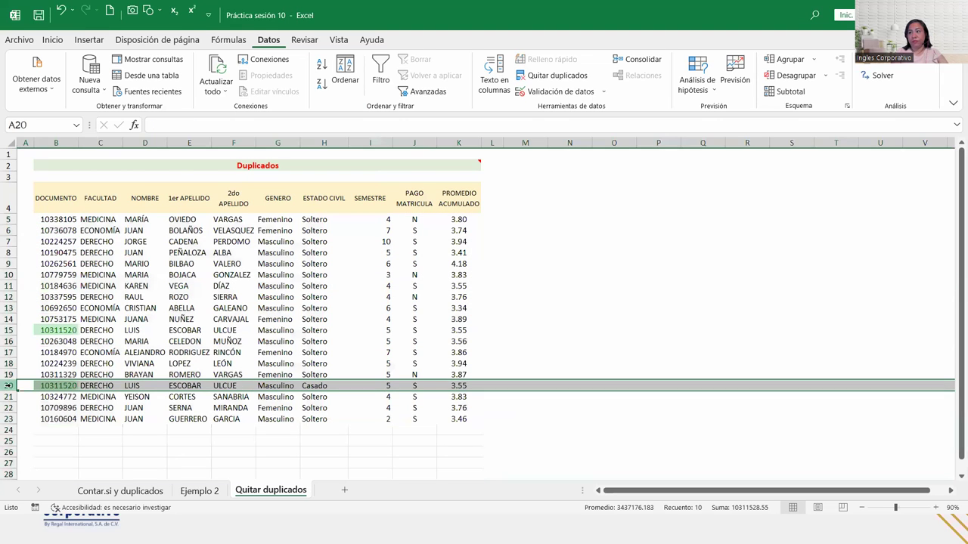
ctrl+click(7, 330)
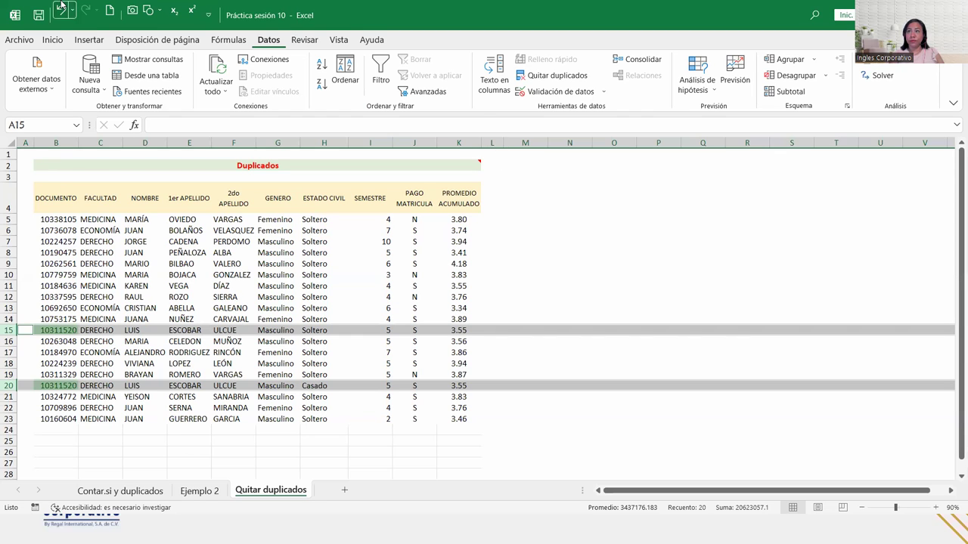
Step: Undo the duplicate removal to bring back all 24 rows, then select C5:K5
click(62, 9)
click(96, 264)
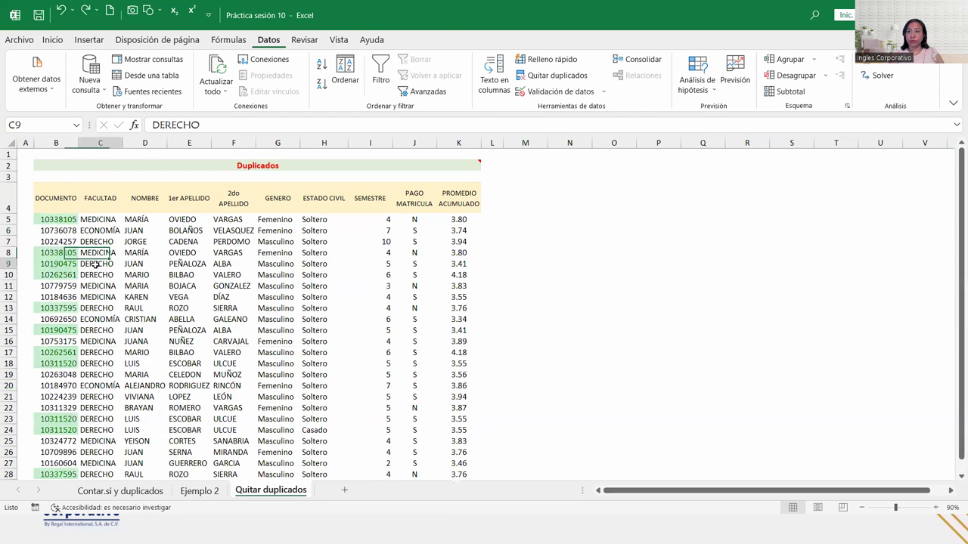
scroll(94, 261, down, 5)
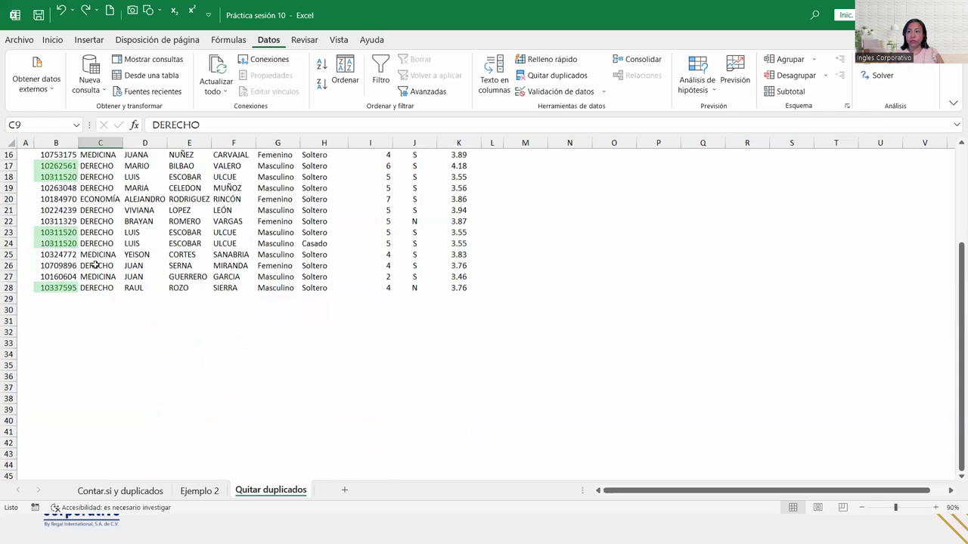
scroll(91, 257, up, 5)
click(63, 217)
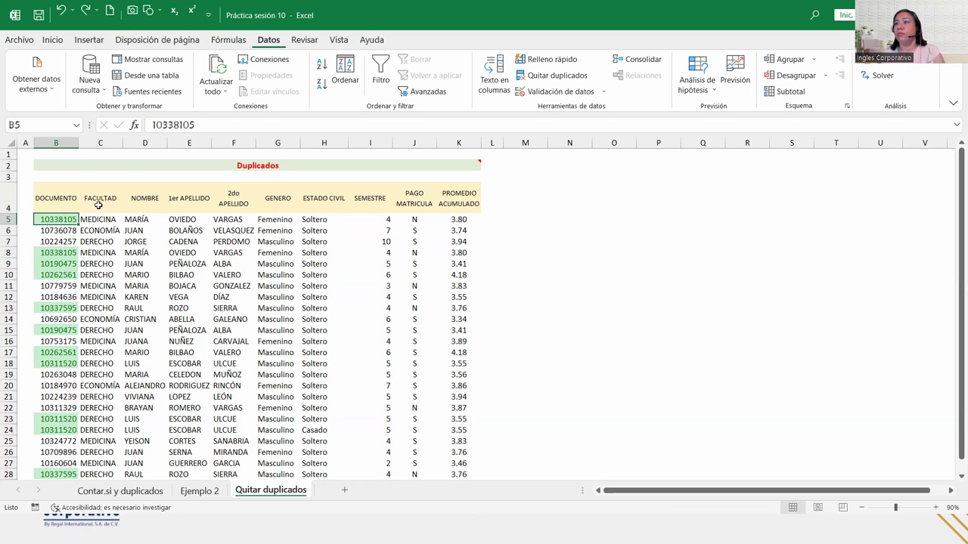
mouse_move(95, 220)
mouse_down()
mouse_move(452, 210)
mouse_move(465, 219)
mouse_up()
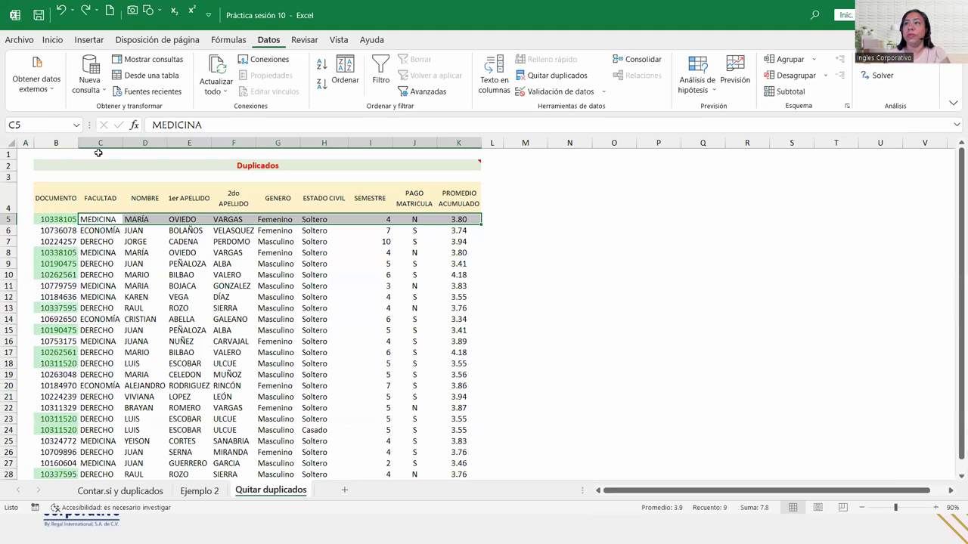
Step: Fill rows 5, 9 and 10 across columns C–K with yellow
click(53, 42)
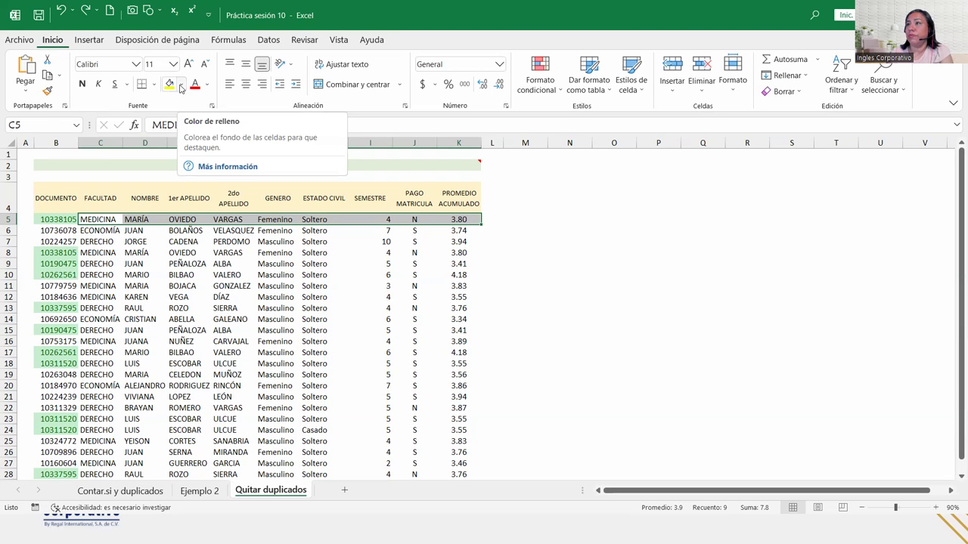
click(170, 85)
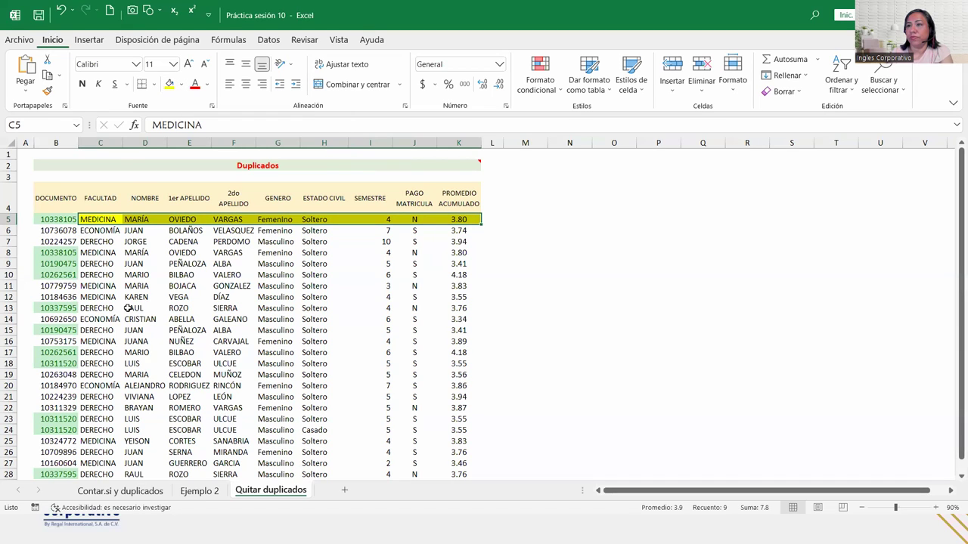
drag(88, 264, 476, 264)
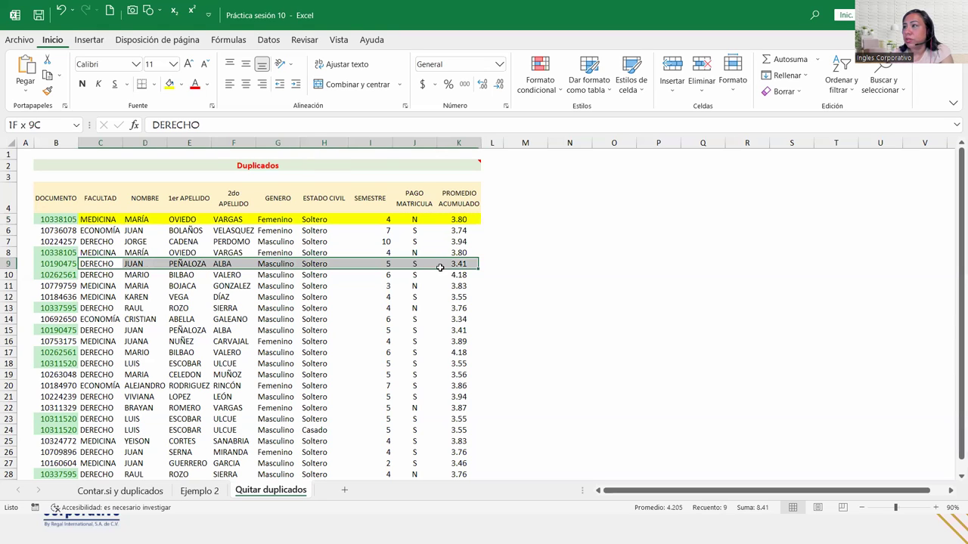
click(170, 84)
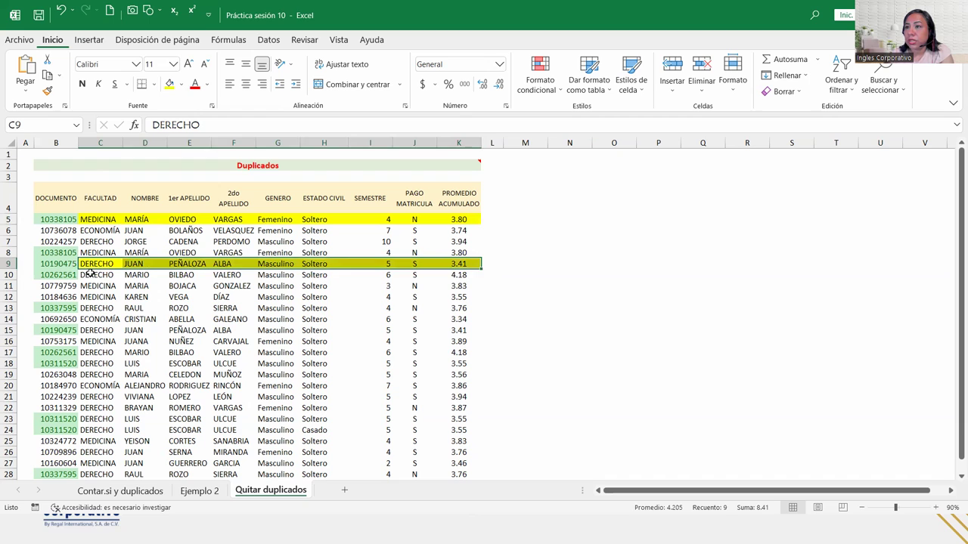
drag(88, 274, 477, 274)
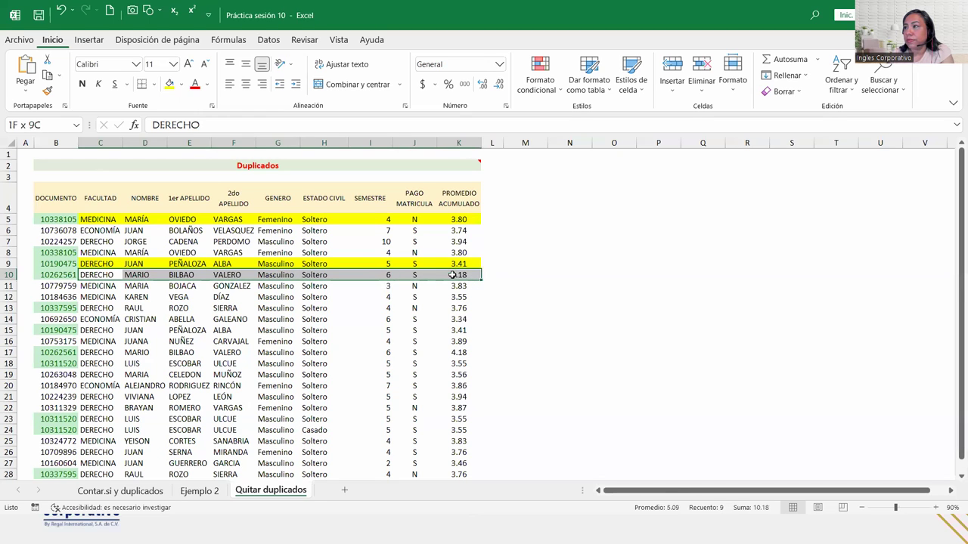
click(171, 85)
Step: Fill row 13's data, C13:K13, with yellow
click(63, 315)
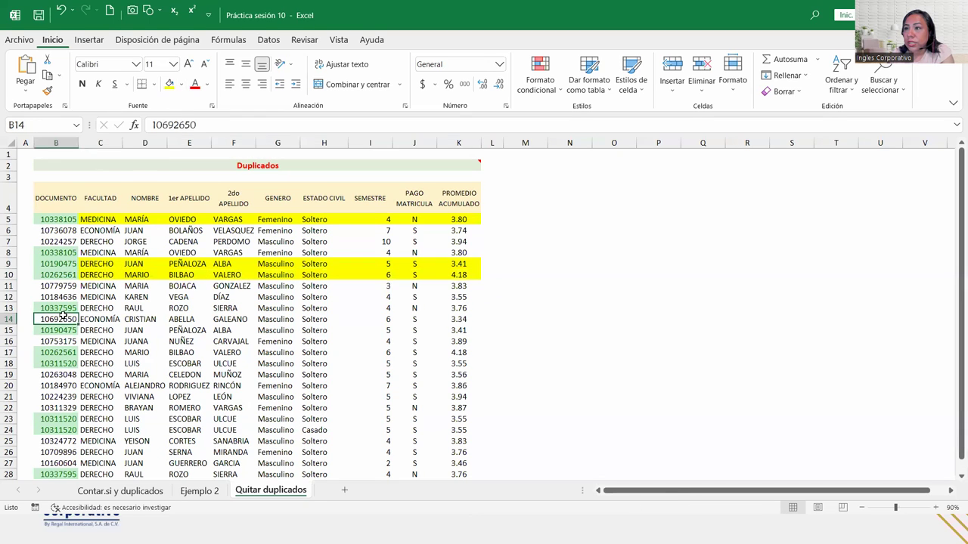
click(72, 307)
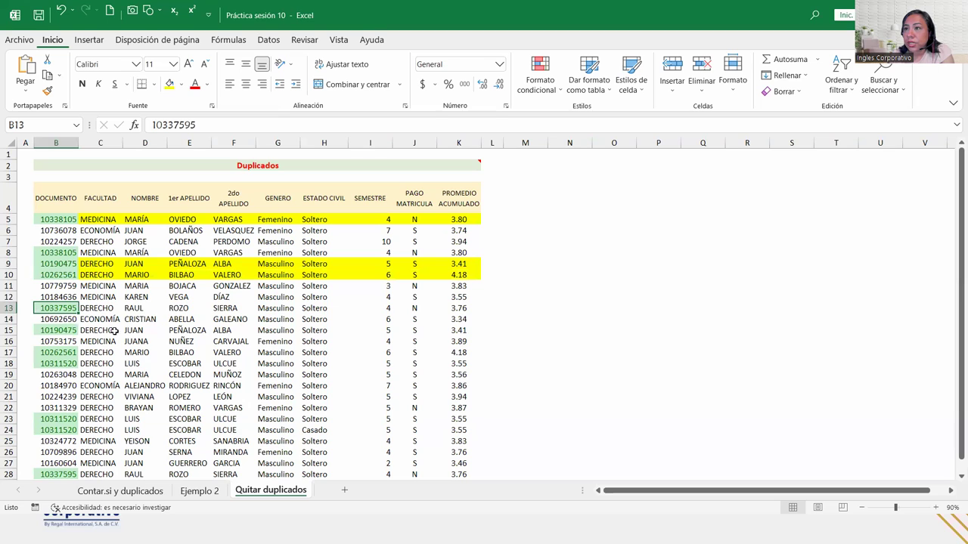
drag(96, 310, 443, 310)
click(170, 84)
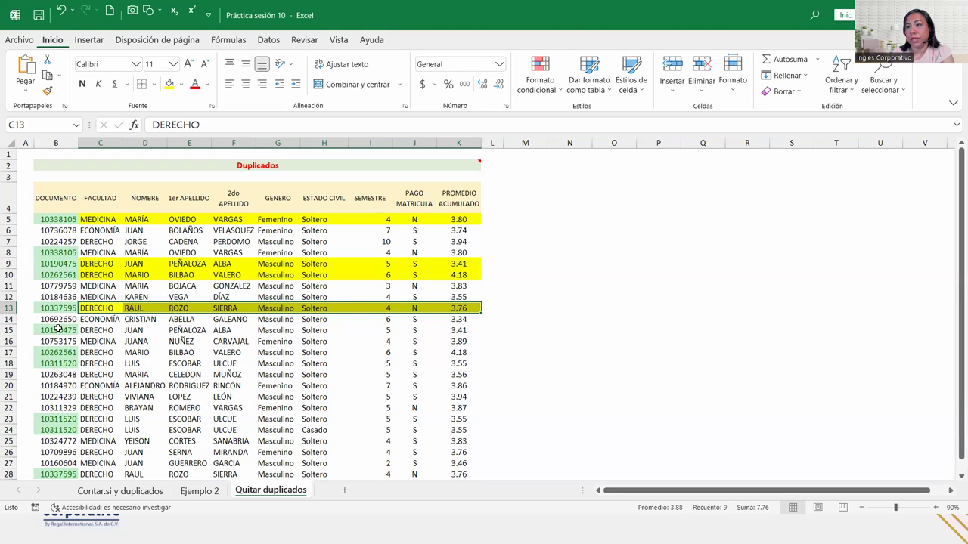
Step: Fill row 18's data, C18:K18, with yellow
click(57, 330)
click(8, 330)
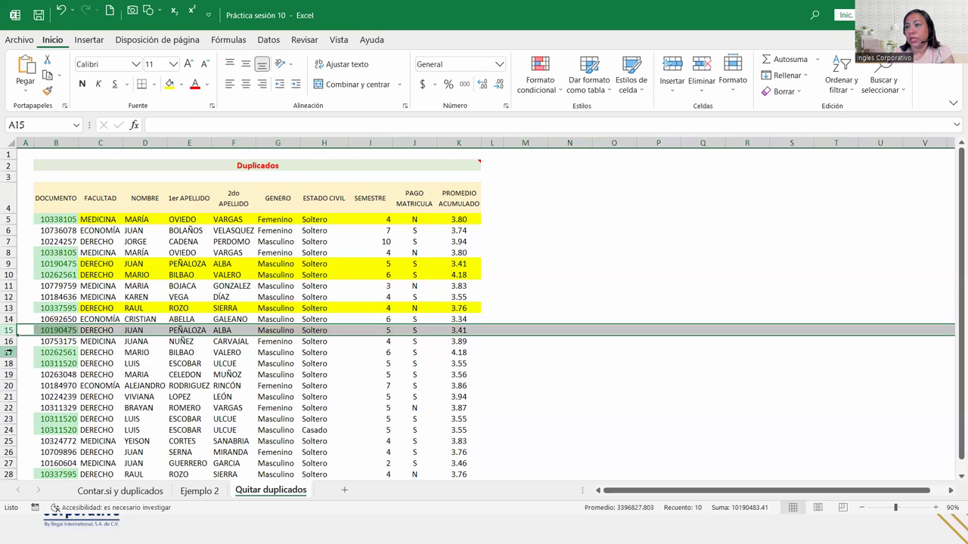
click(8, 352)
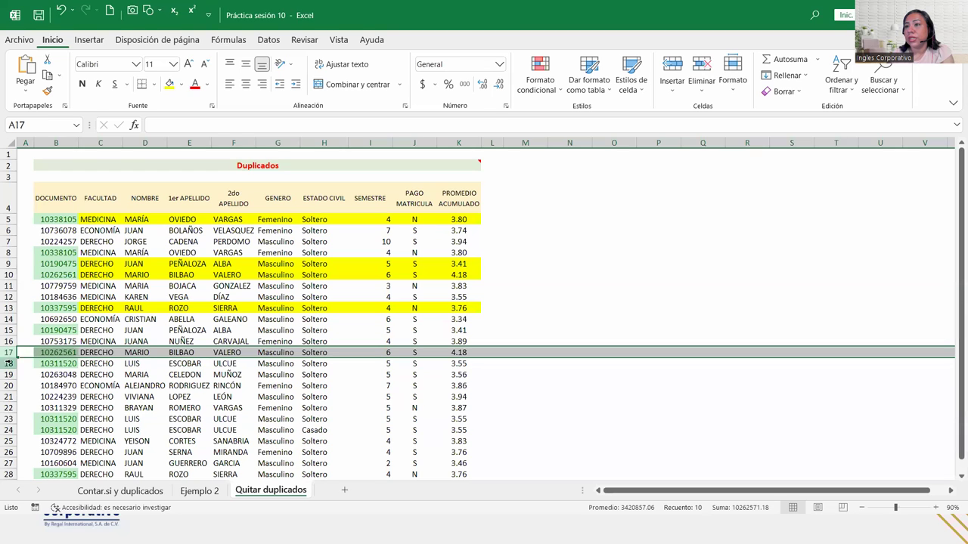
click(8, 363)
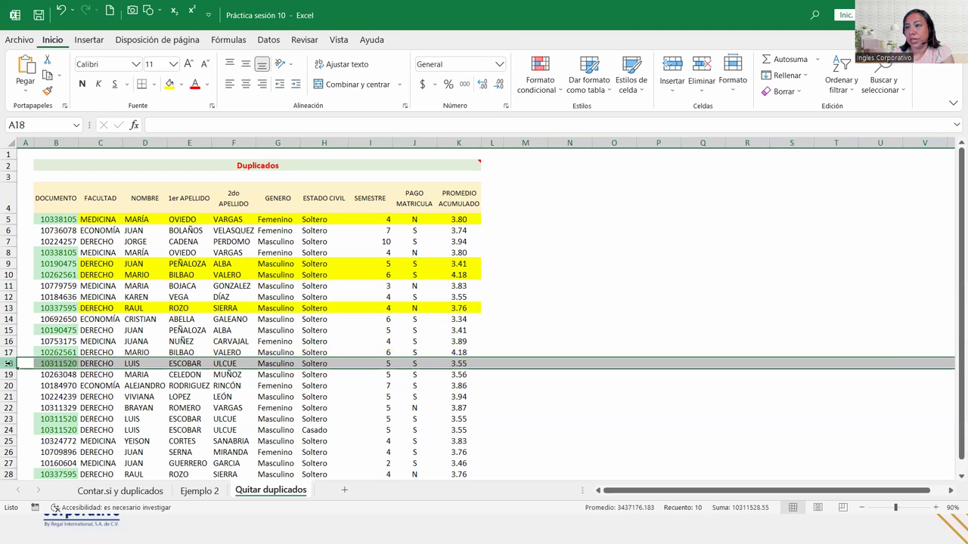
click(78, 363)
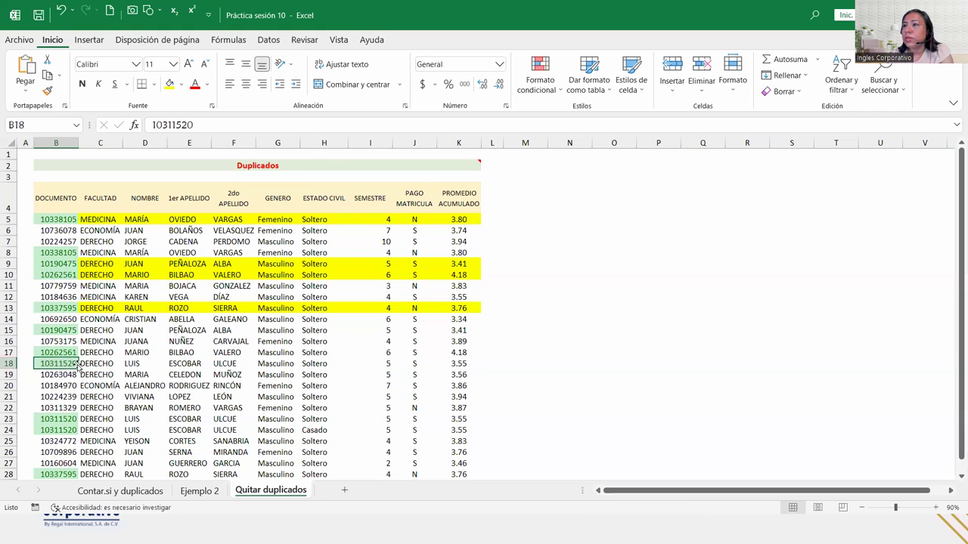
drag(83, 364, 459, 364)
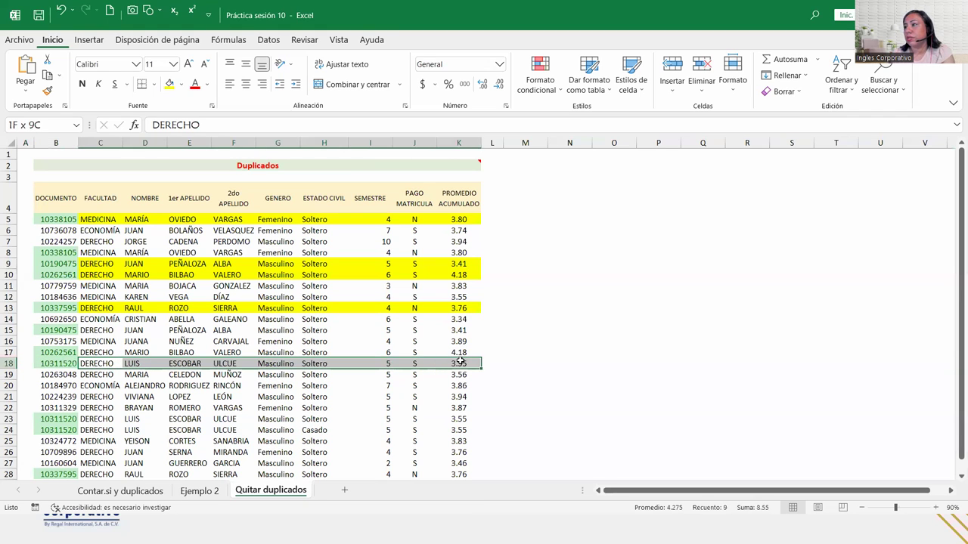
click(169, 84)
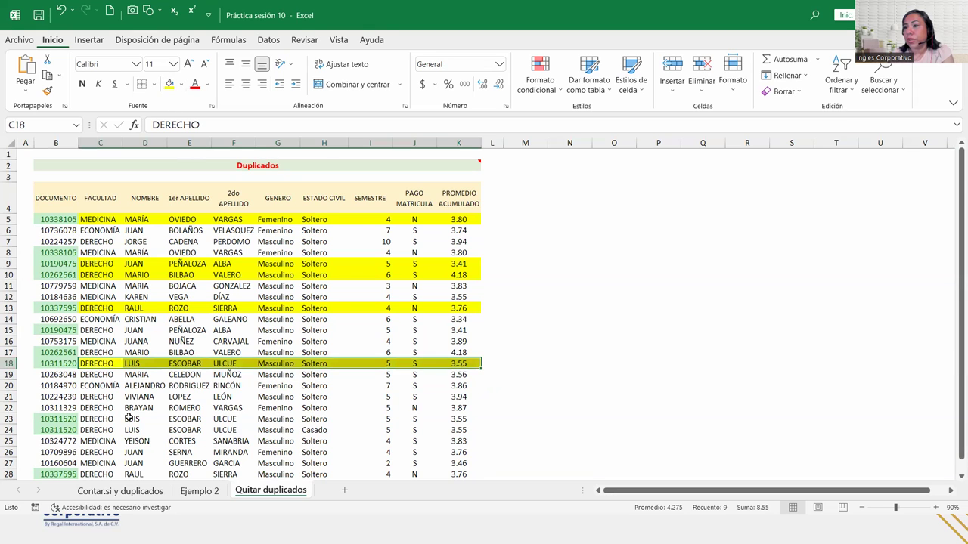
scroll(128, 412, down, 2)
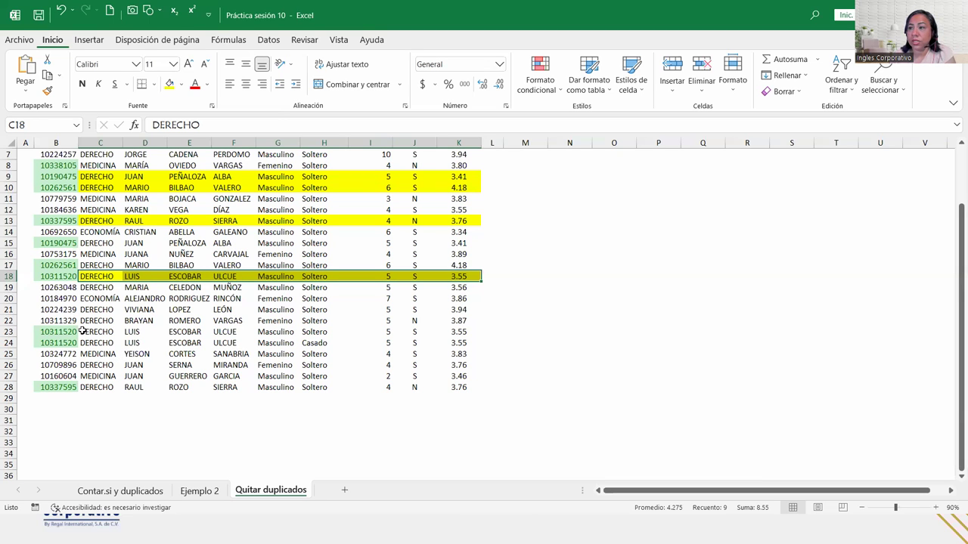
scroll(82, 331, up, 1)
scroll(83, 330, up, 1)
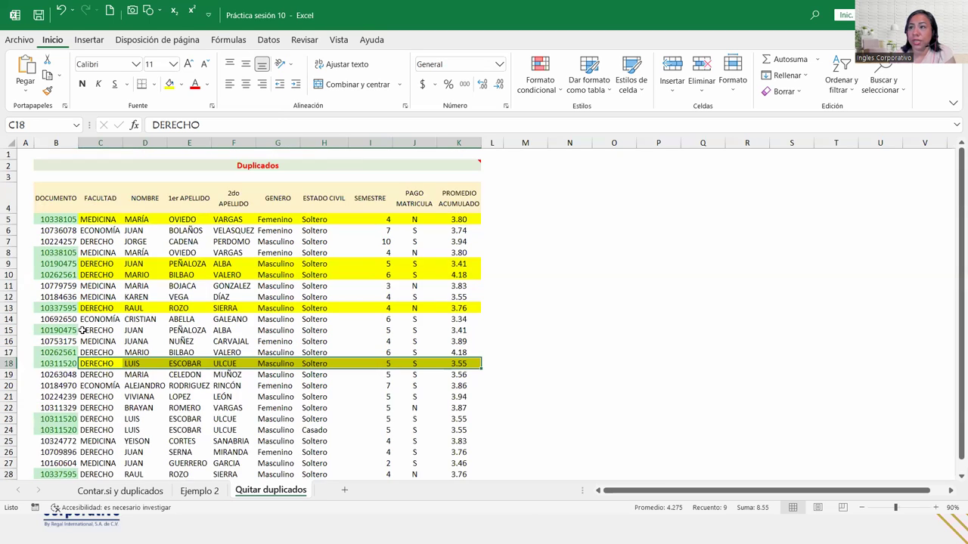
click(89, 230)
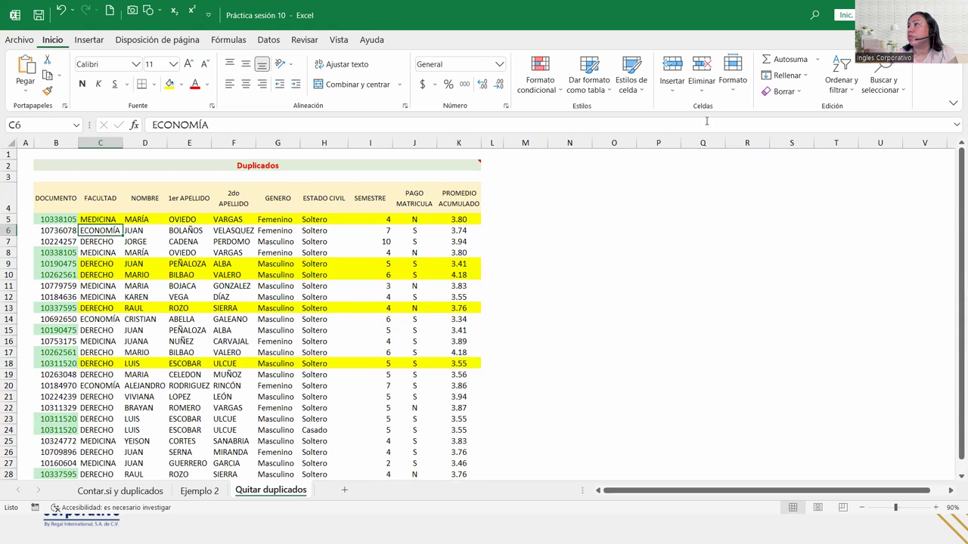
Step: Remove duplicates across all columns, leaving 19 records with yellow rows at 5, 8, 9, 12, 15
click(269, 39)
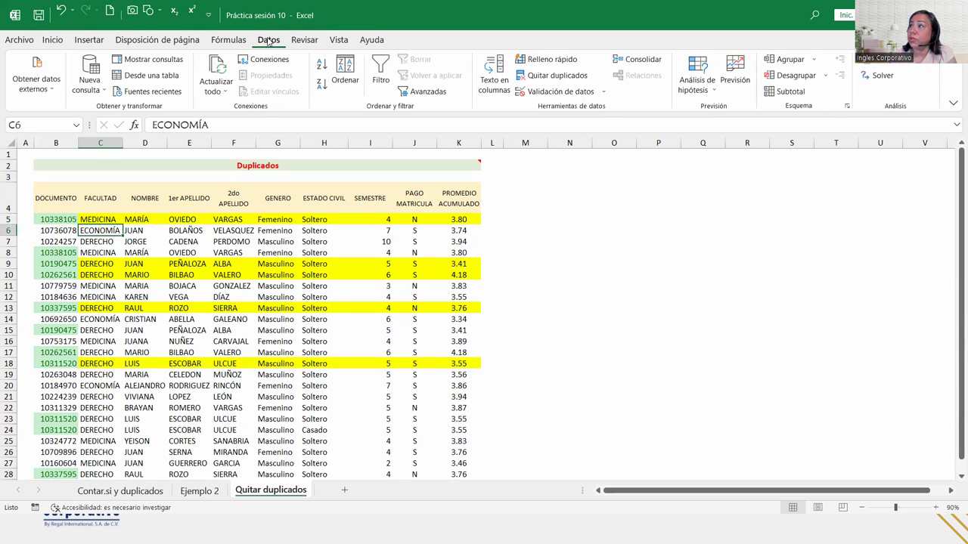
click(533, 76)
scroll(495, 295, down, 2)
scroll(605, 295, up, 2)
scroll(605, 295, down, 2)
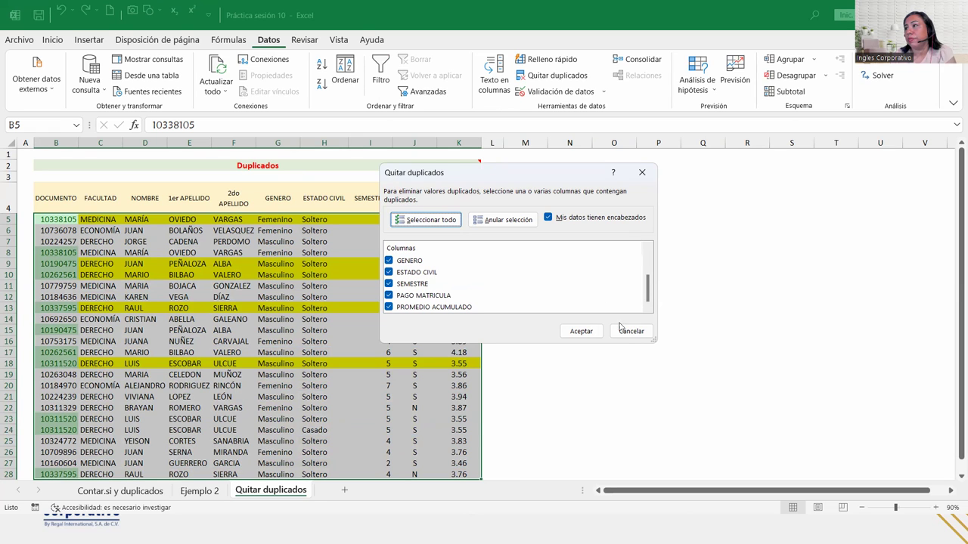
click(587, 333)
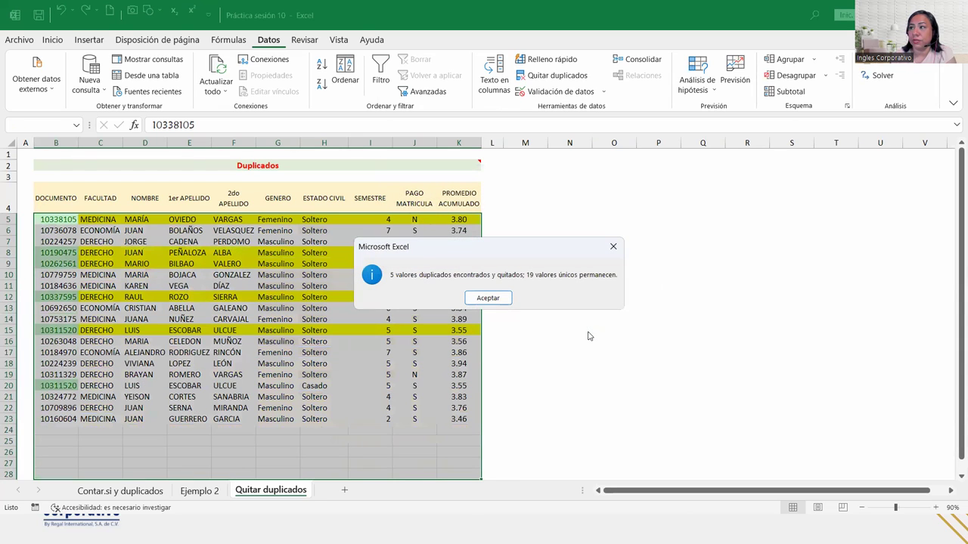
click(490, 300)
click(100, 231)
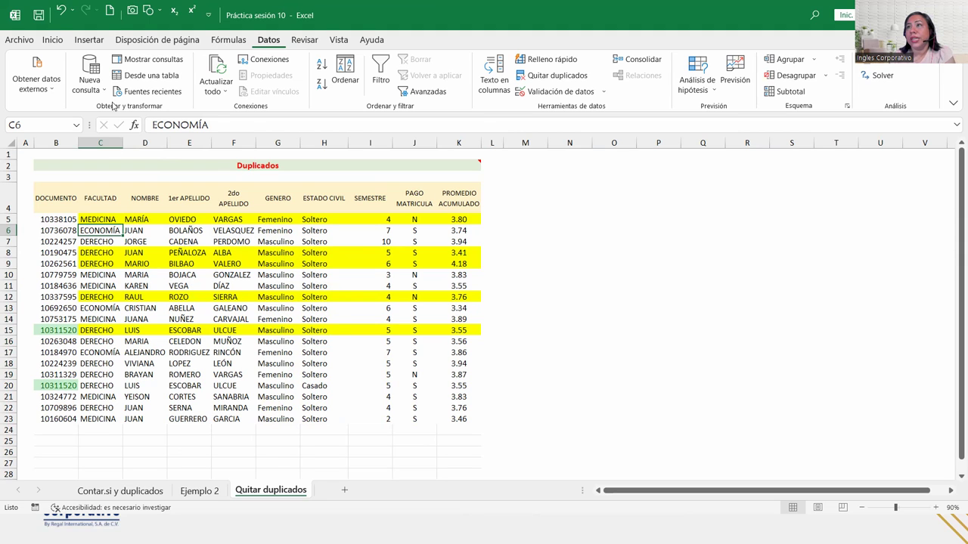
Step: Undo the duplicate removal to restore all 24 student rows, then select the table C5:K28
click(60, 10)
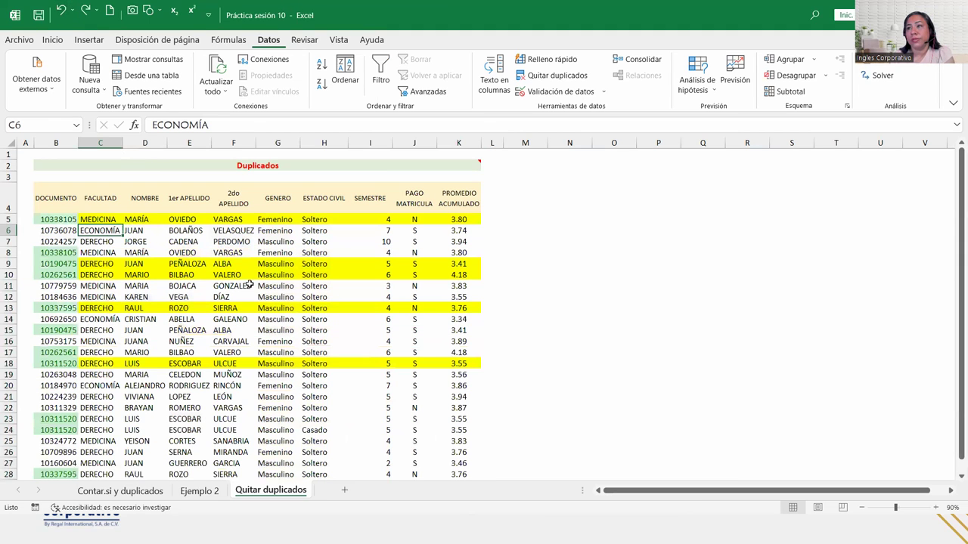
click(111, 311)
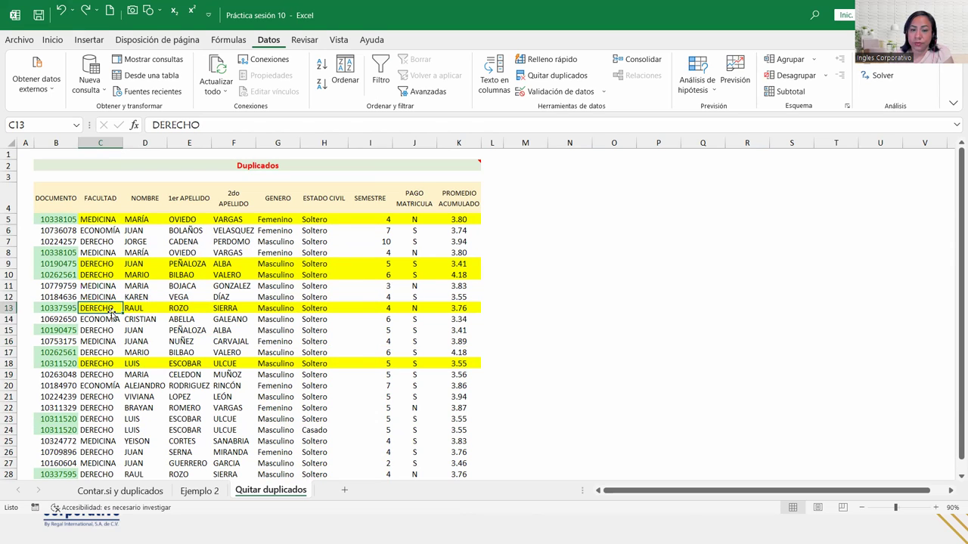
mouse_move(108, 218)
mouse_down()
mouse_move(449, 401)
mouse_move(449, 390)
mouse_up()
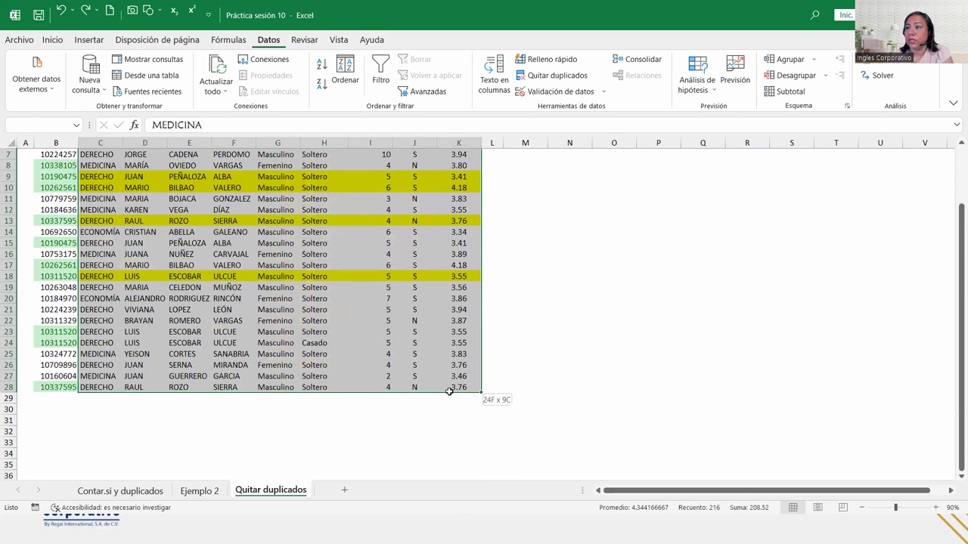
Step: Clear the yellow row fills from the table using Sin relleno
click(52, 41)
click(183, 83)
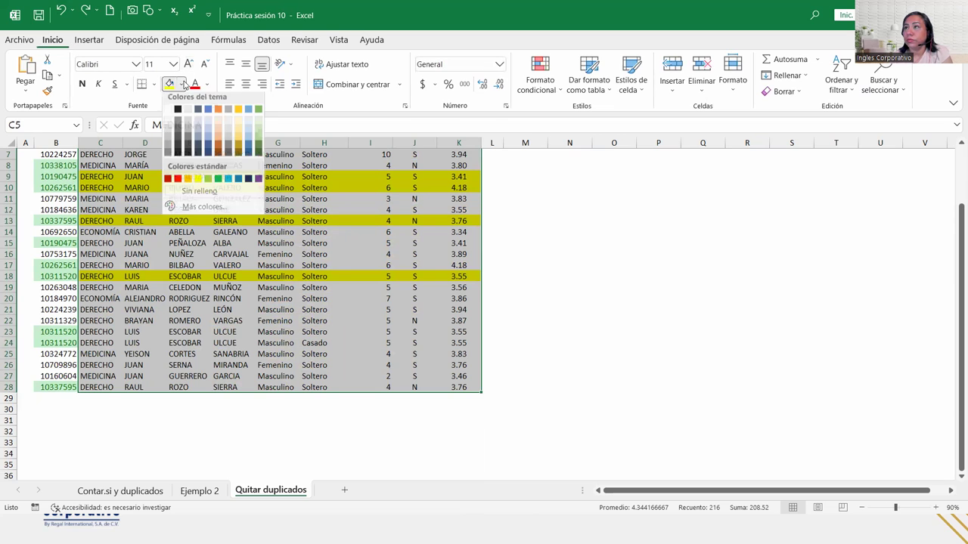
click(199, 190)
scroll(178, 297, up, 2)
click(179, 296)
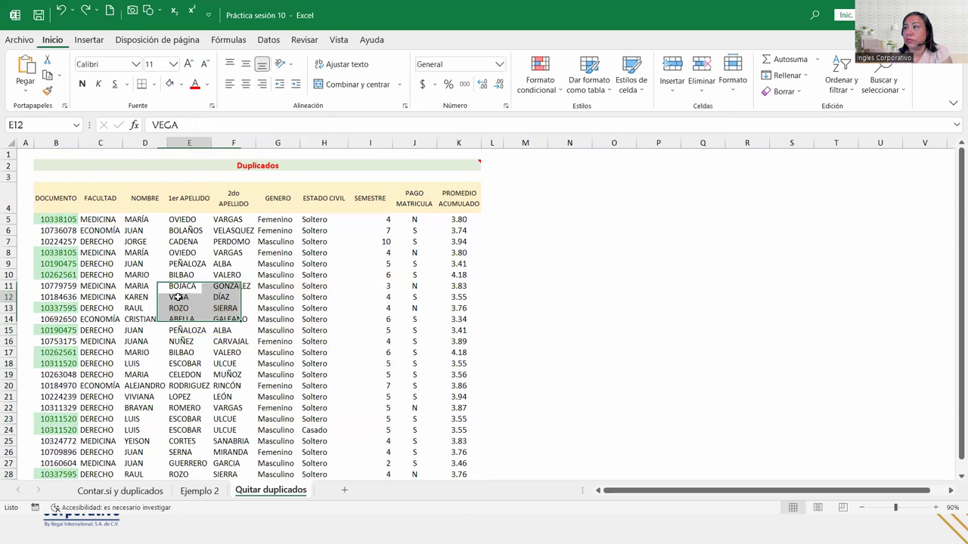
click(160, 230)
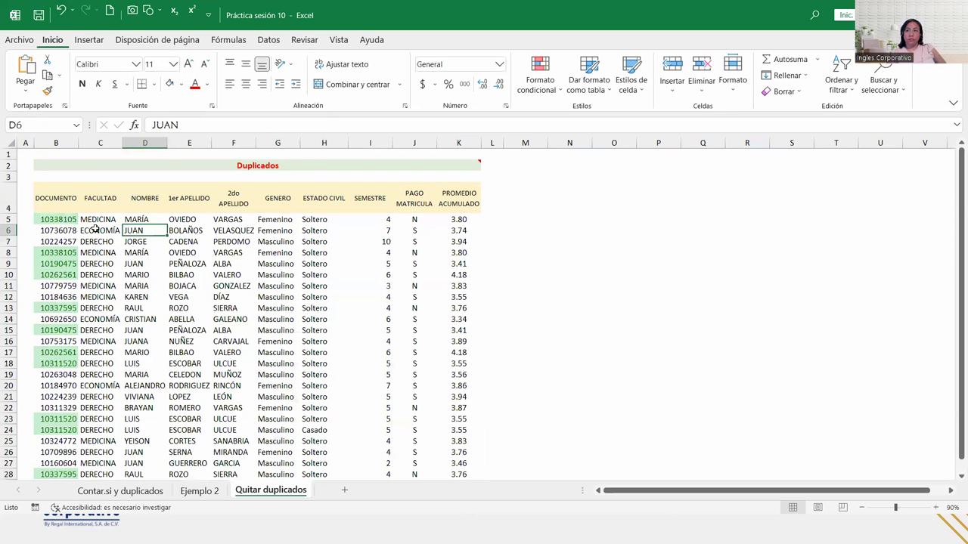
click(60, 227)
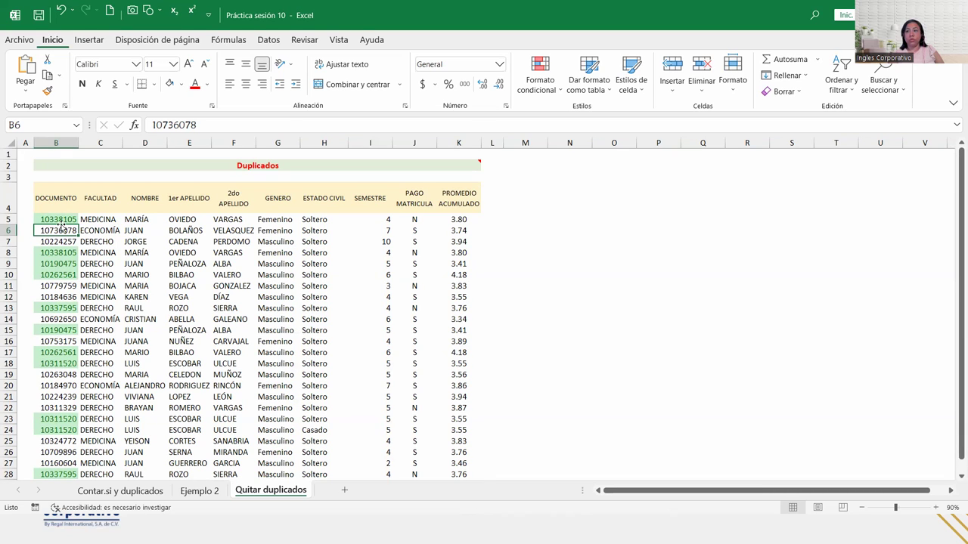
click(61, 274)
click(60, 309)
click(61, 330)
click(62, 353)
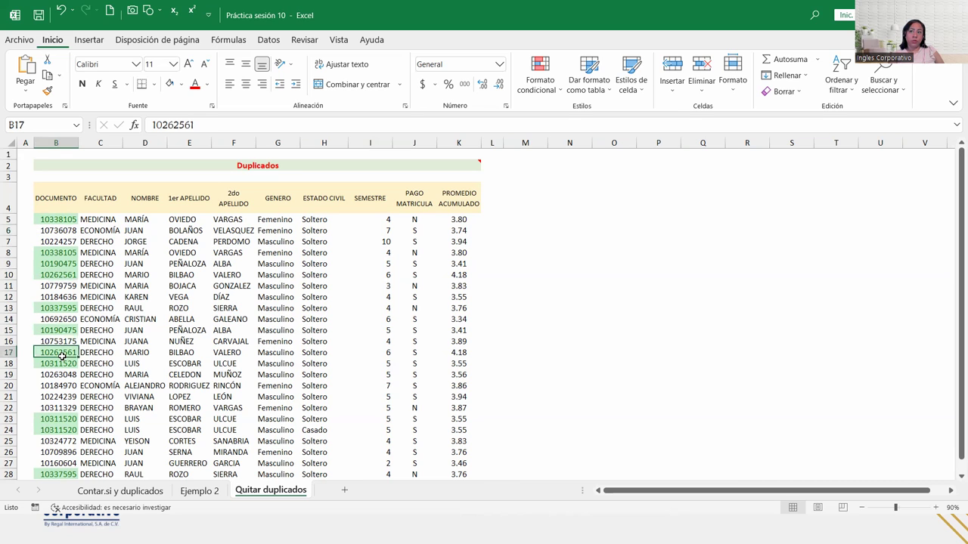
click(68, 430)
scroll(70, 423, down, 4)
click(60, 320)
click(69, 276)
scroll(69, 275, up, 4)
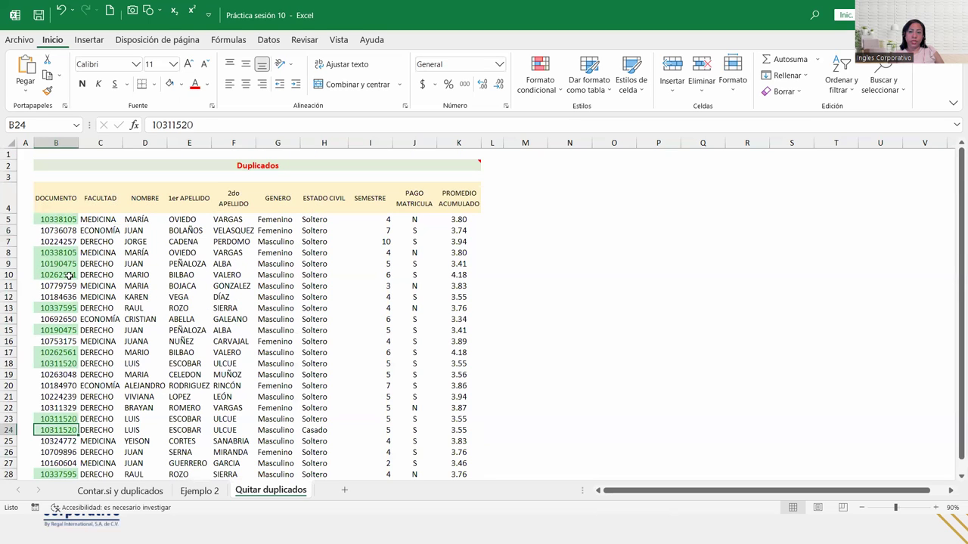
click(72, 264)
click(70, 253)
click(70, 230)
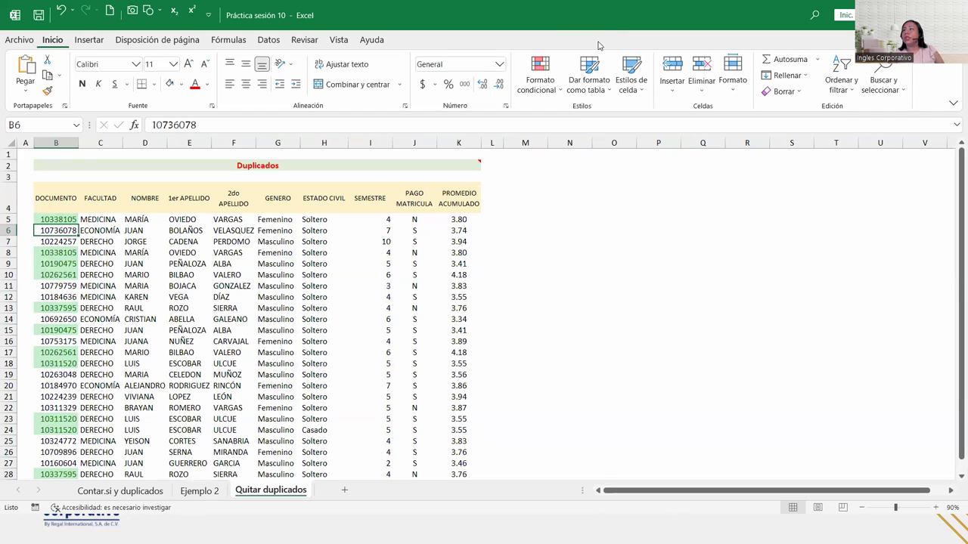
Step: Open Datos > Quitar duplicados with all columns, DOCUMENTO through PROMEDIO ACUMULADO, ticked
click(268, 39)
click(538, 78)
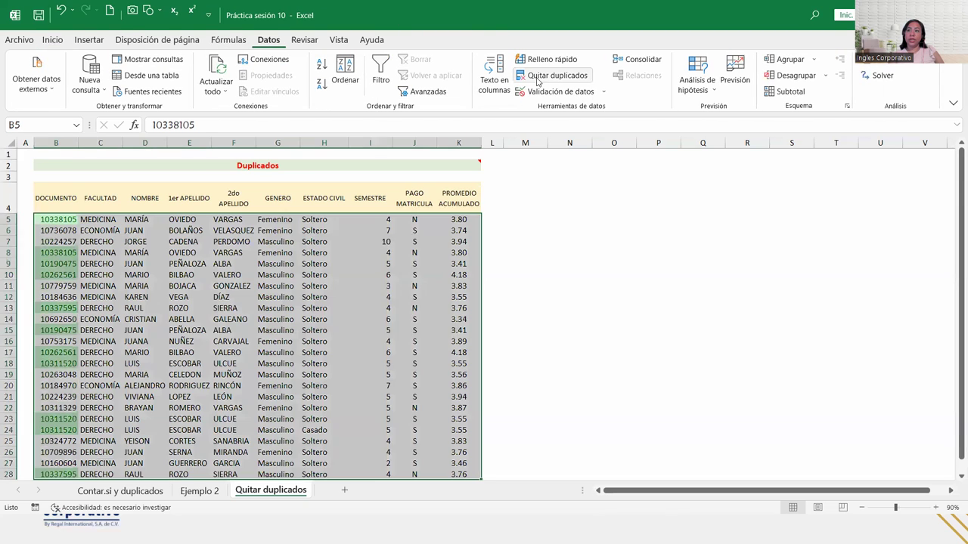
scroll(445, 276, down, 2)
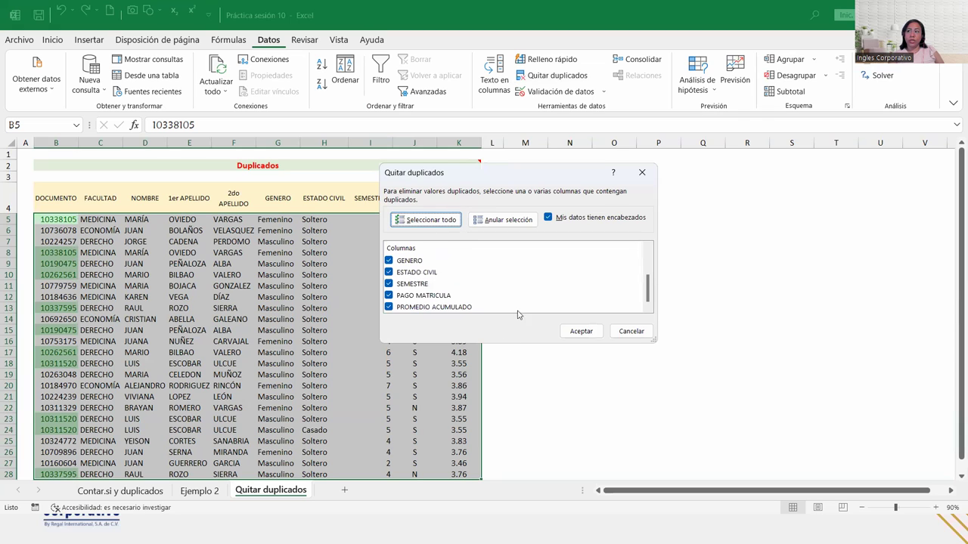
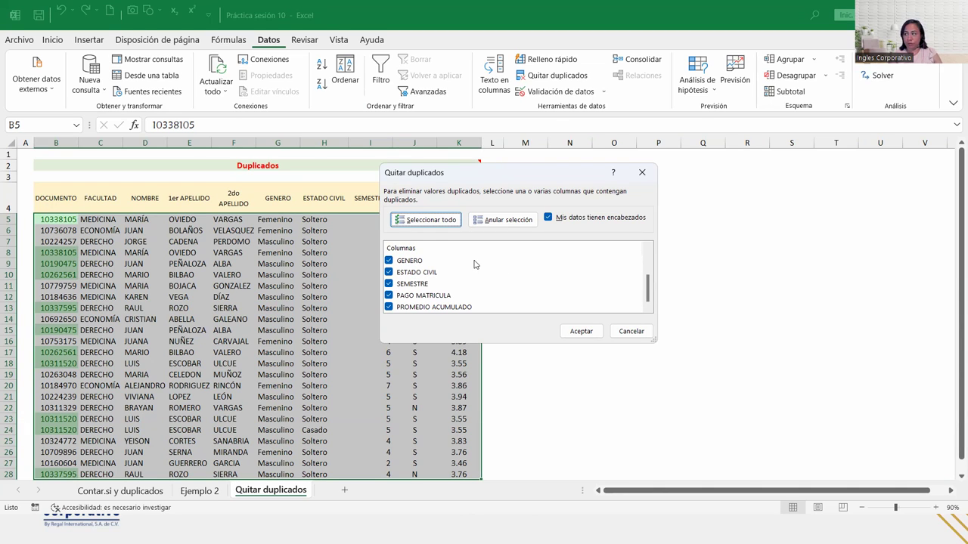
Step: In Quitar duplicados, keep 'Mis datos tienen encabezados' on and clear all column selections
scroll(412, 316, up, 2)
scroll(412, 317, down, 2)
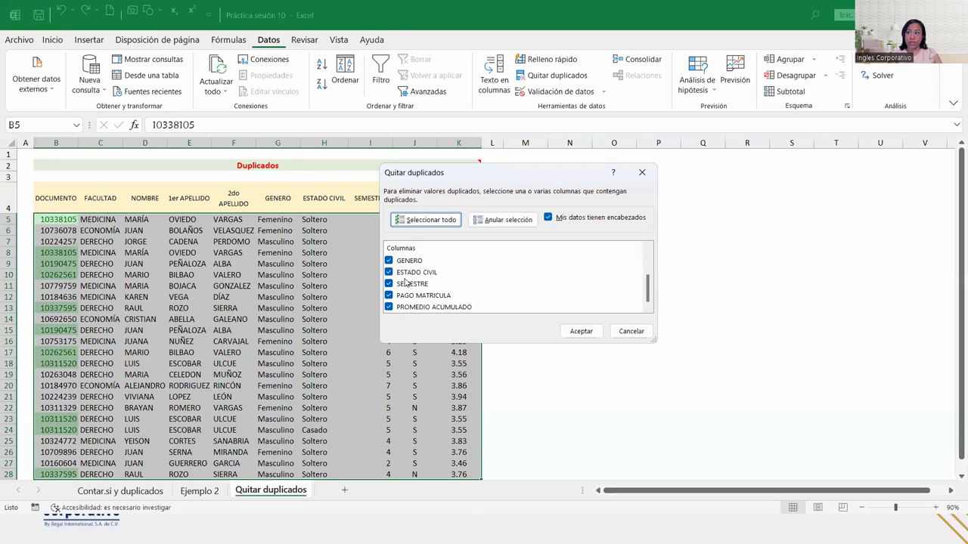
click(547, 218)
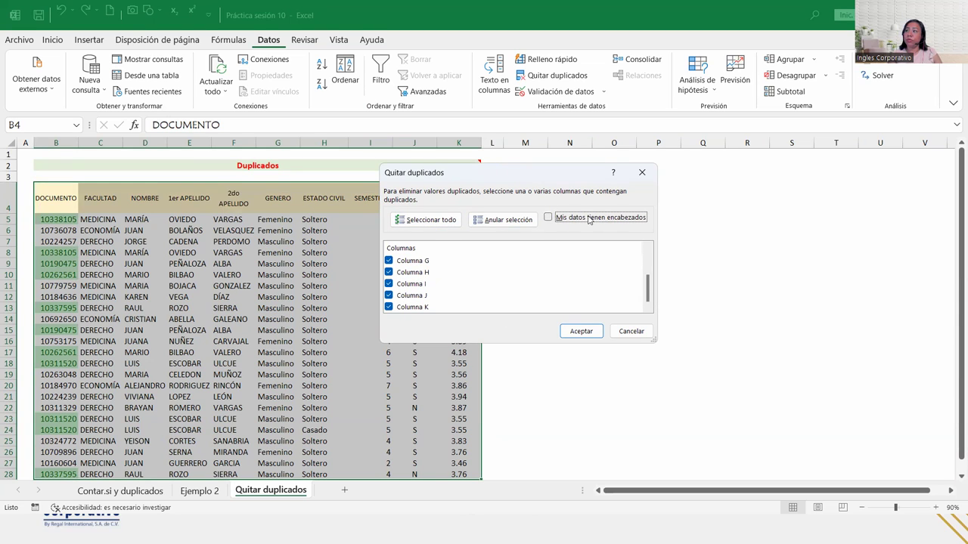
scroll(424, 277, up, 2)
click(548, 218)
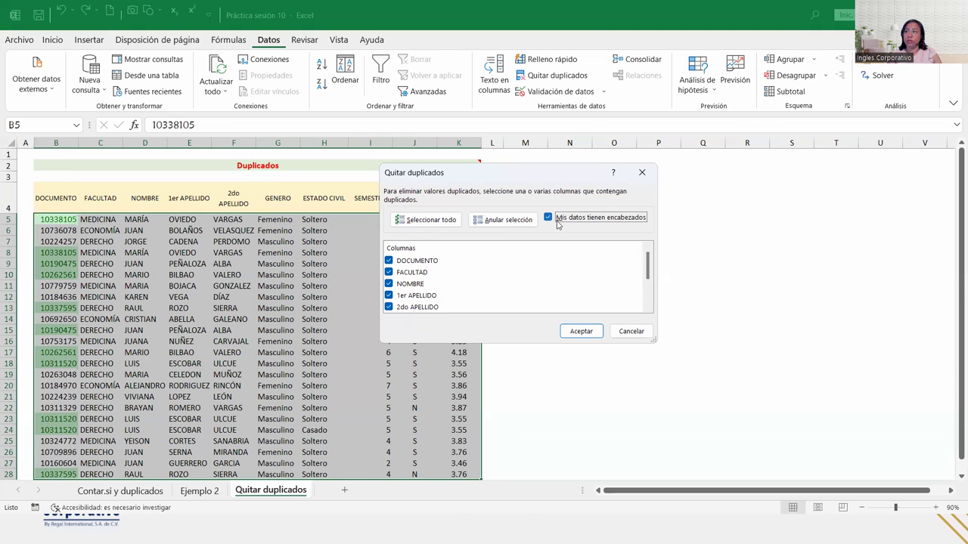
click(503, 220)
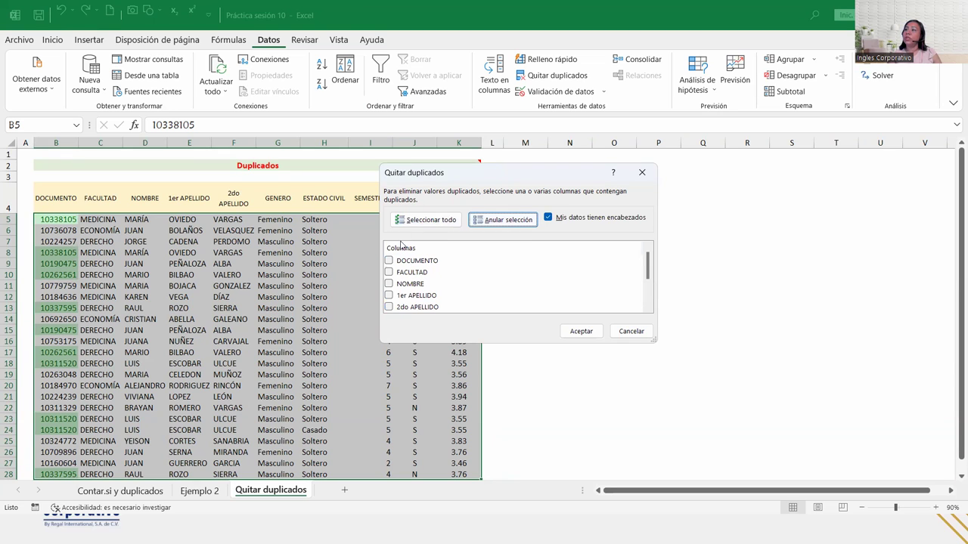
Step: Remove duplicates compared on DOCUMENTO and GENERO, leaving 18 rows ending at row 22
click(389, 261)
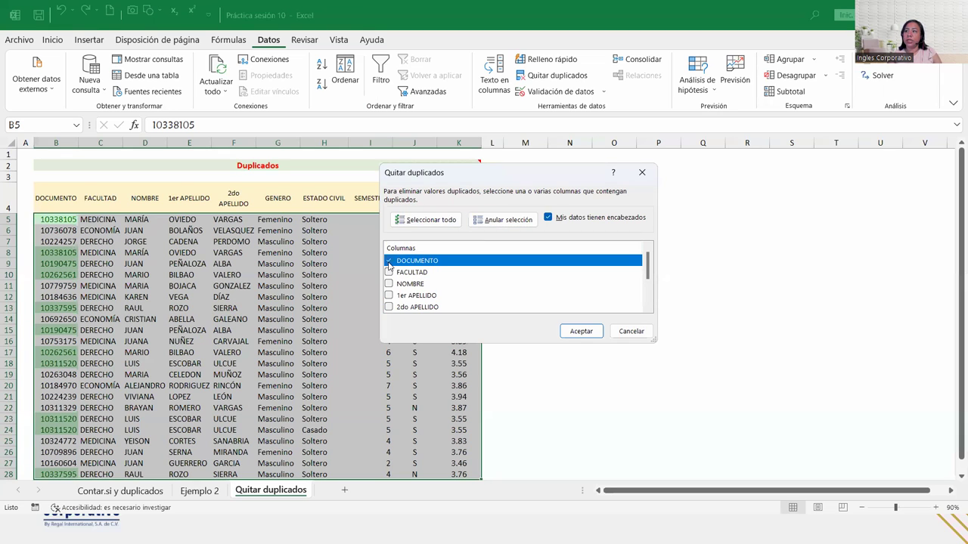
scroll(474, 286, down, 2)
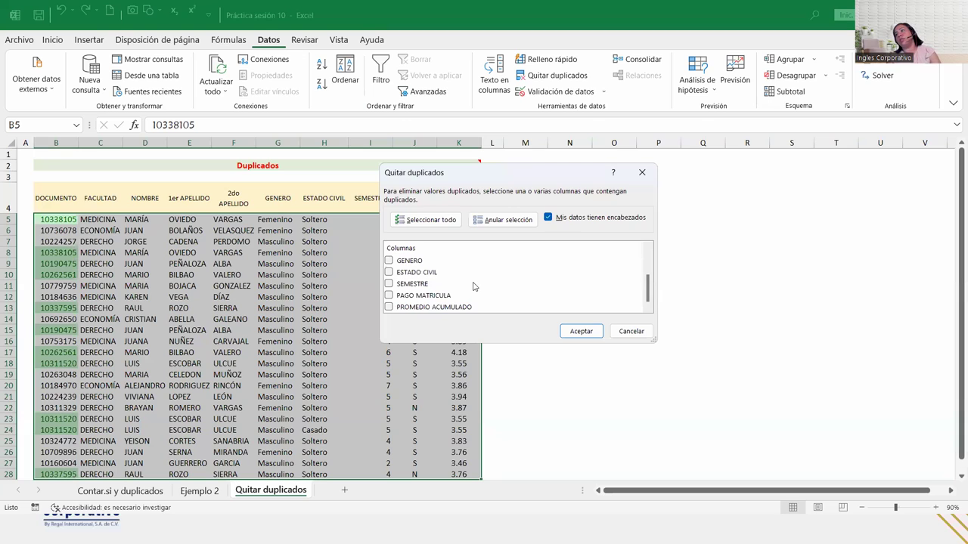
click(390, 263)
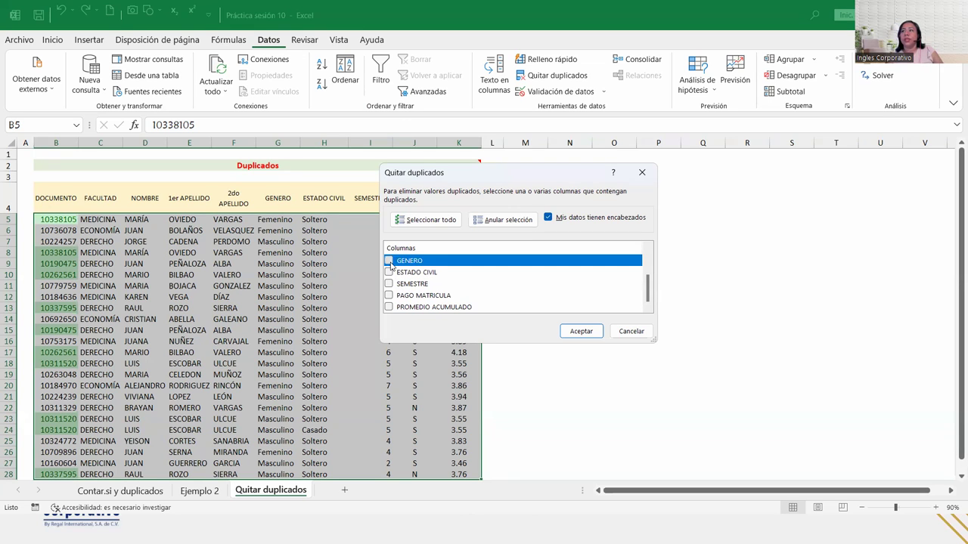
scroll(438, 291, up, 2)
scroll(464, 297, down, 2)
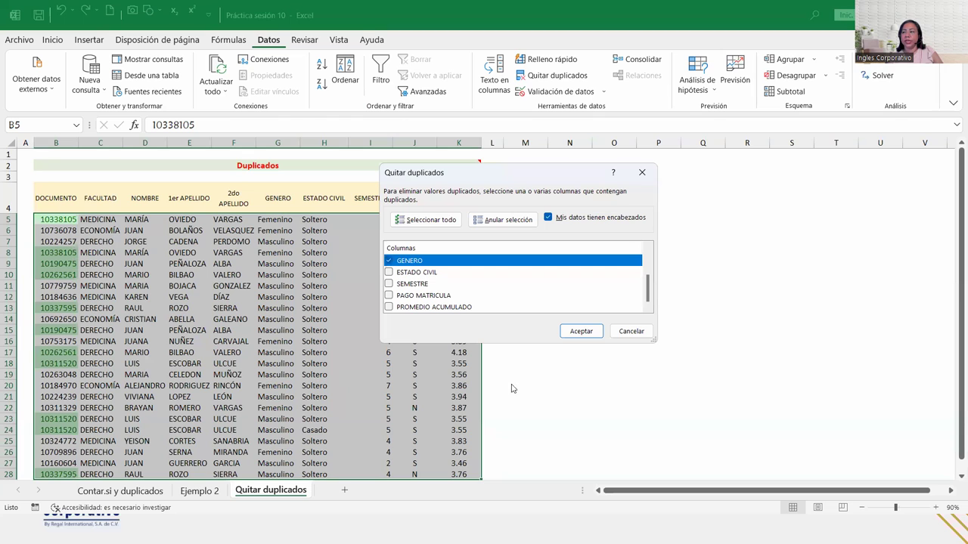
click(580, 331)
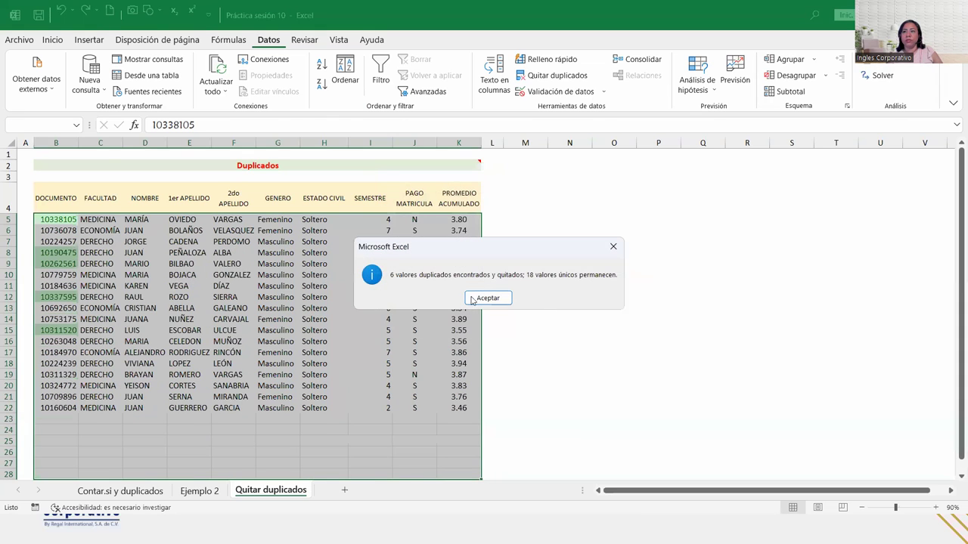
click(471, 297)
click(60, 321)
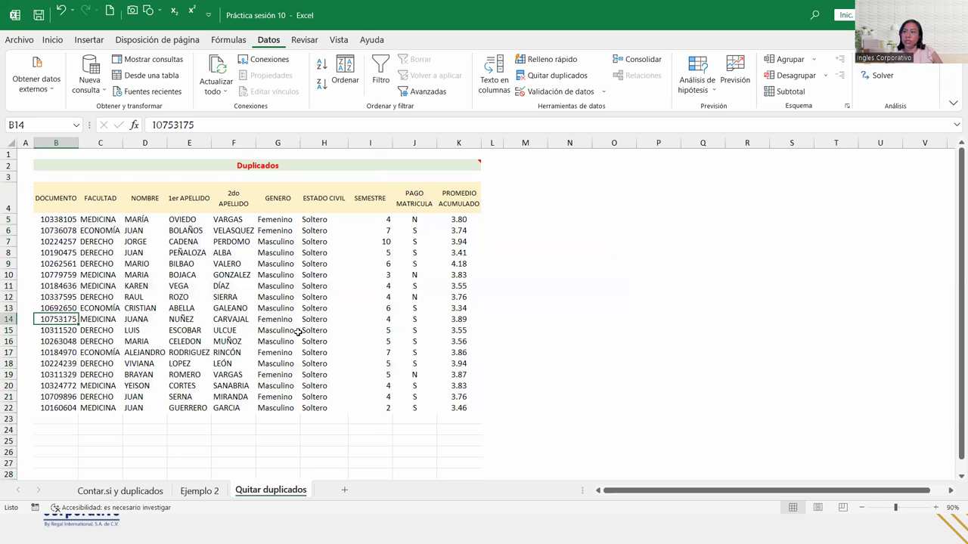
Step: Undo the previous duplicate removal and reopen Quitar duplicados with all columns cleared
click(60, 11)
click(546, 76)
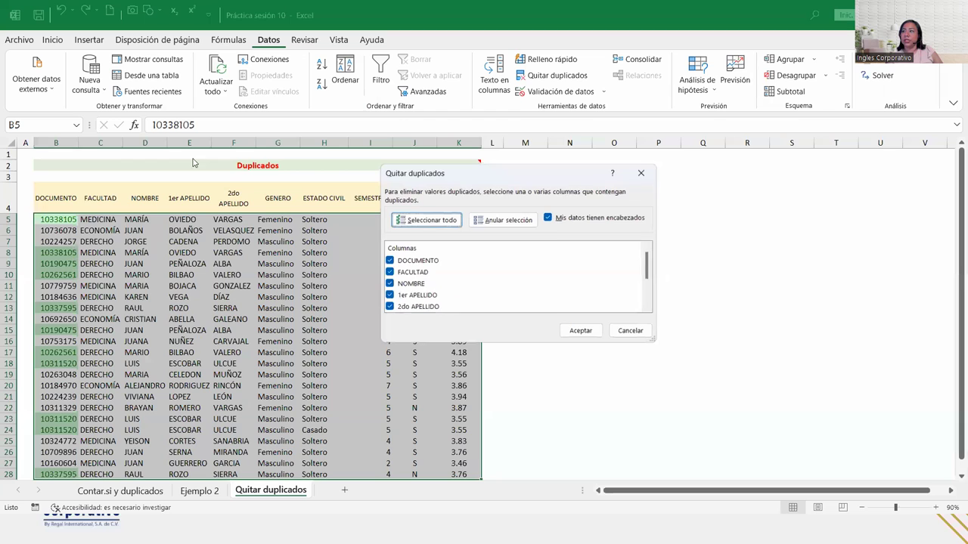
click(503, 220)
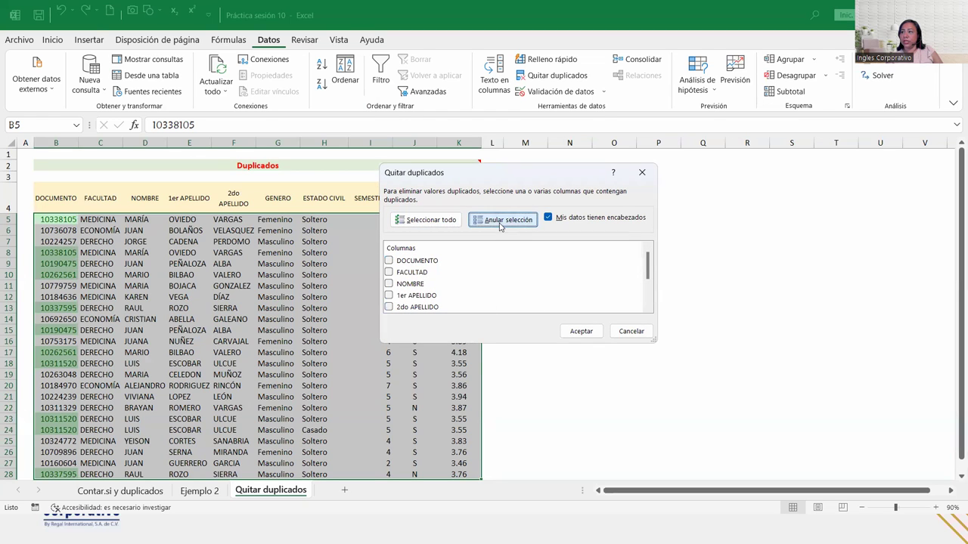
Step: Remove duplicates compared on DOCUMENTO and ESTADO CIVIL, leaving 19 rows in 5–23
click(388, 260)
scroll(389, 268, down, 2)
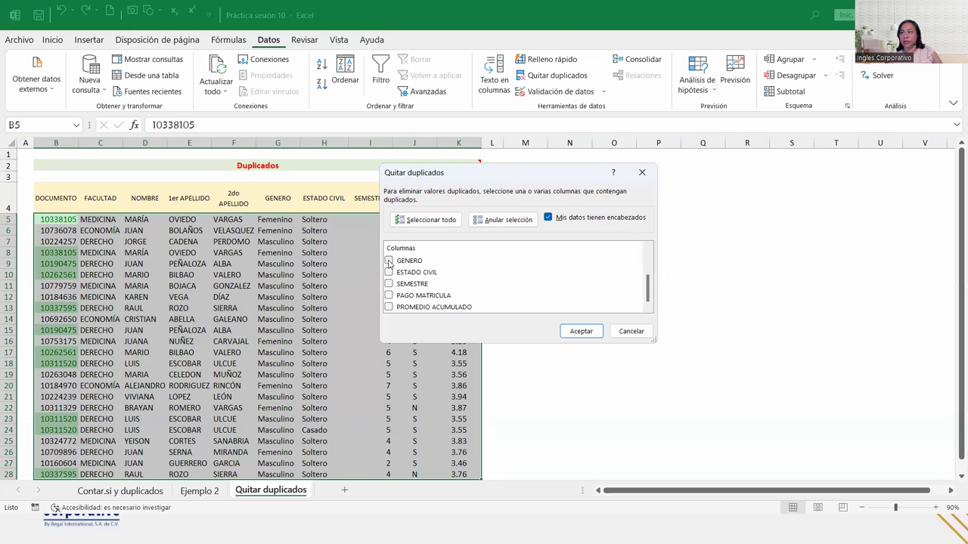
click(389, 274)
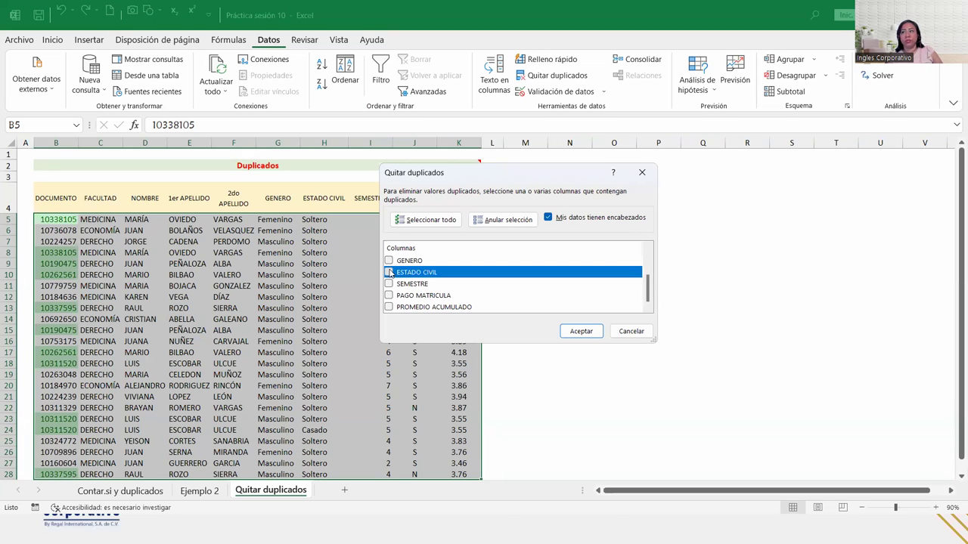
scroll(389, 274, up, 2)
scroll(389, 273, down, 2)
scroll(390, 273, up, 2)
scroll(389, 273, down, 2)
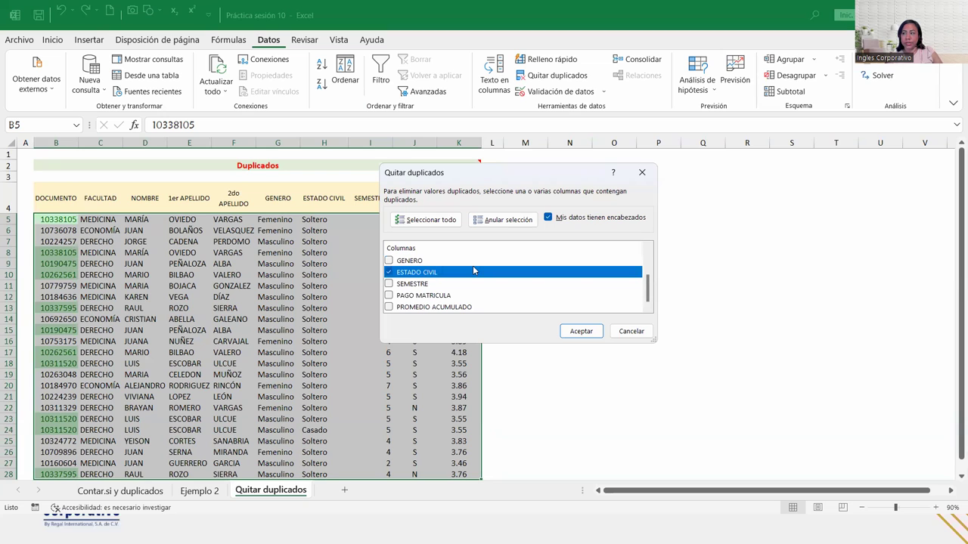
click(580, 331)
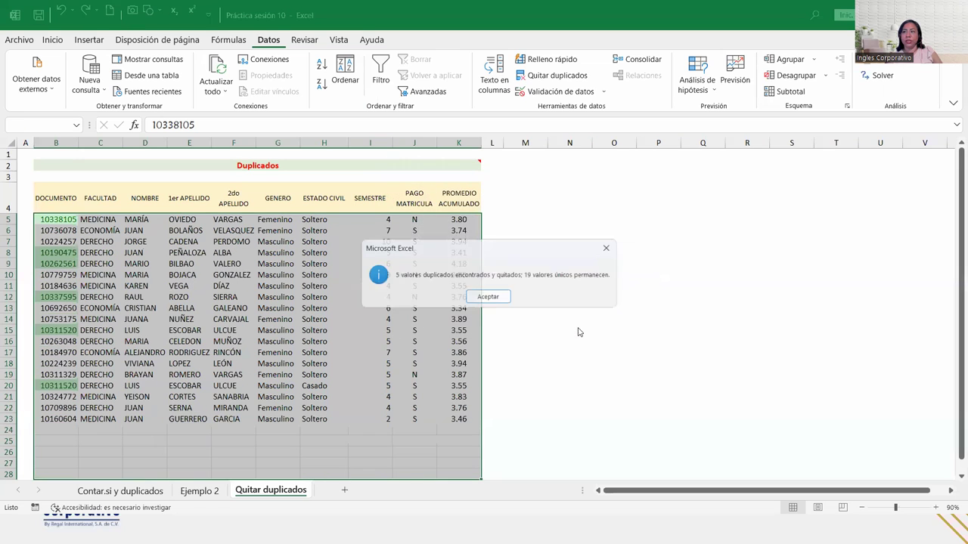
click(491, 297)
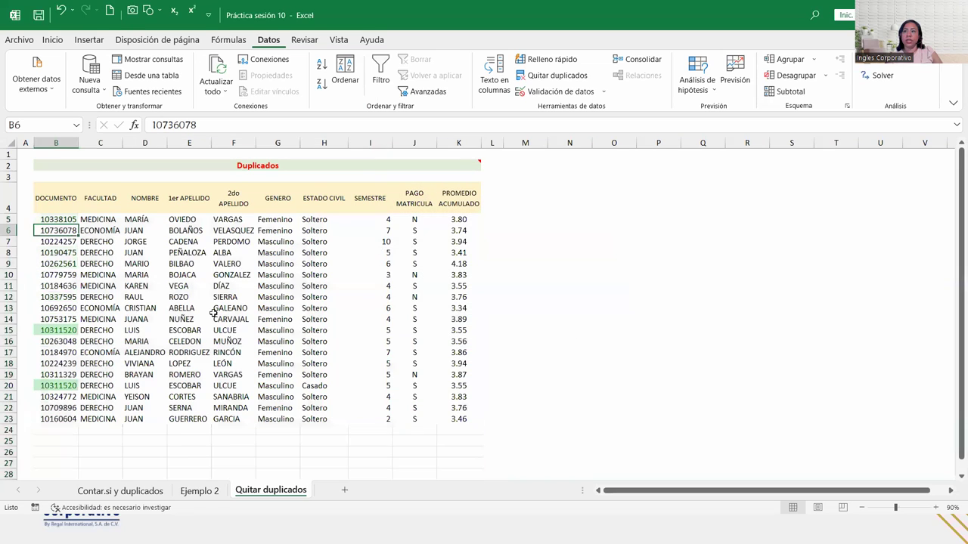
click(9, 386)
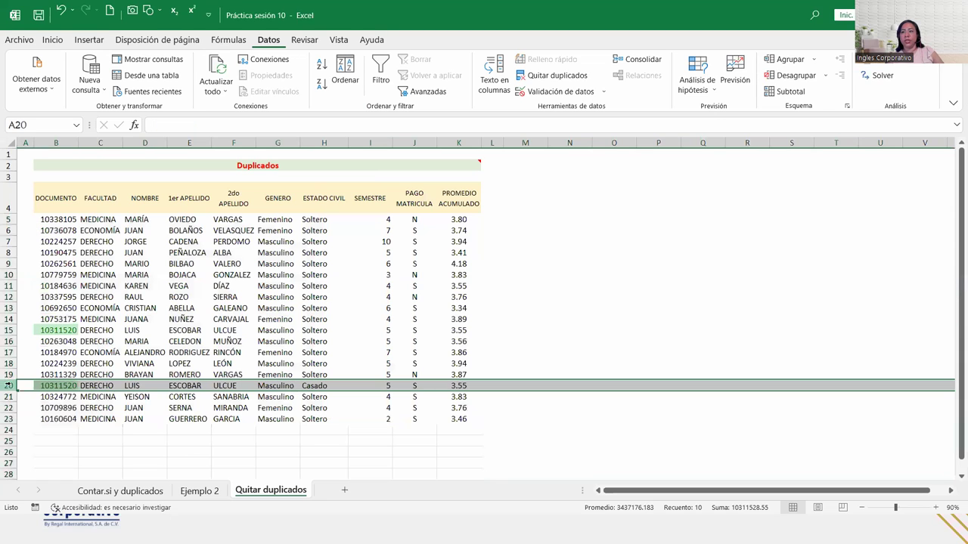
ctrl+click(9, 330)
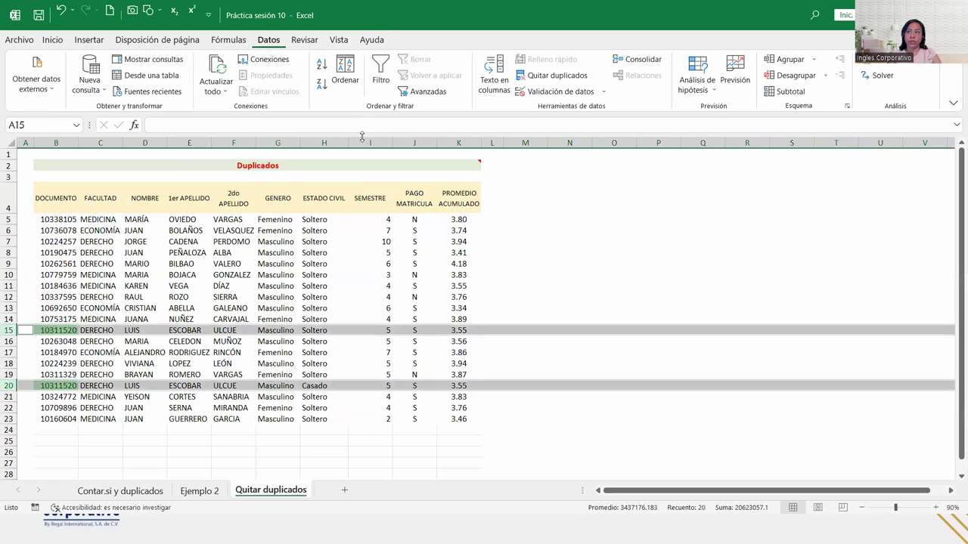
click(277, 286)
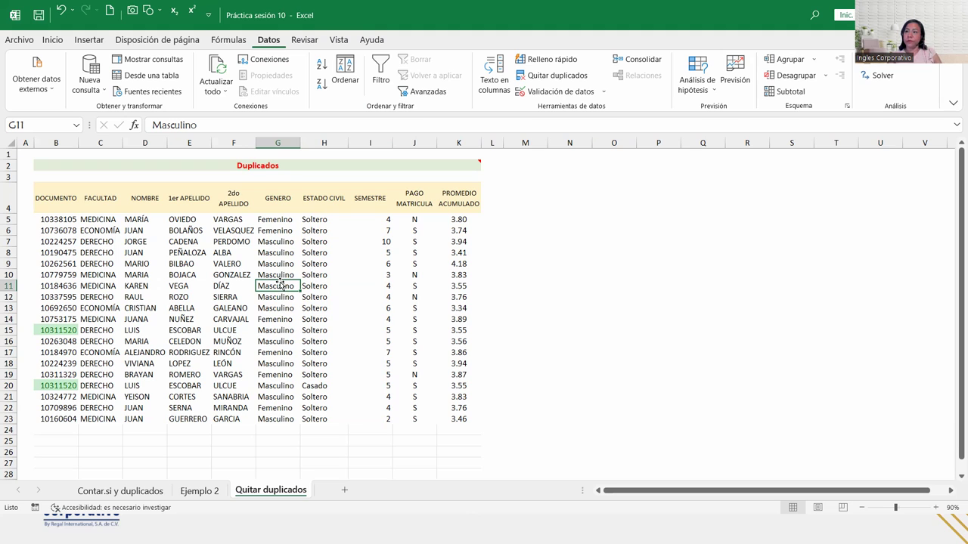
scroll(280, 285, down, 1)
click(88, 425)
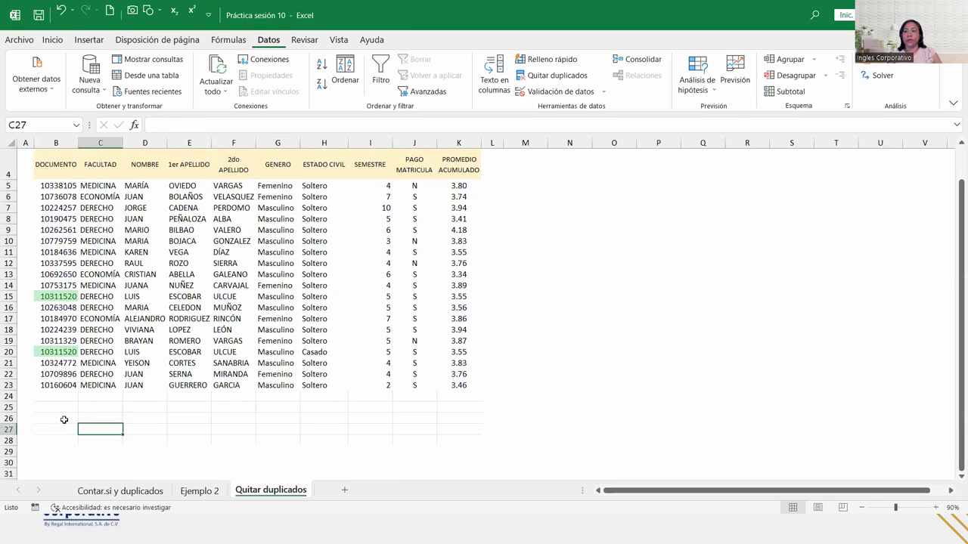
Step: Enter the label 'Total de estudiantes por facultad' in cell B26
click(64, 419)
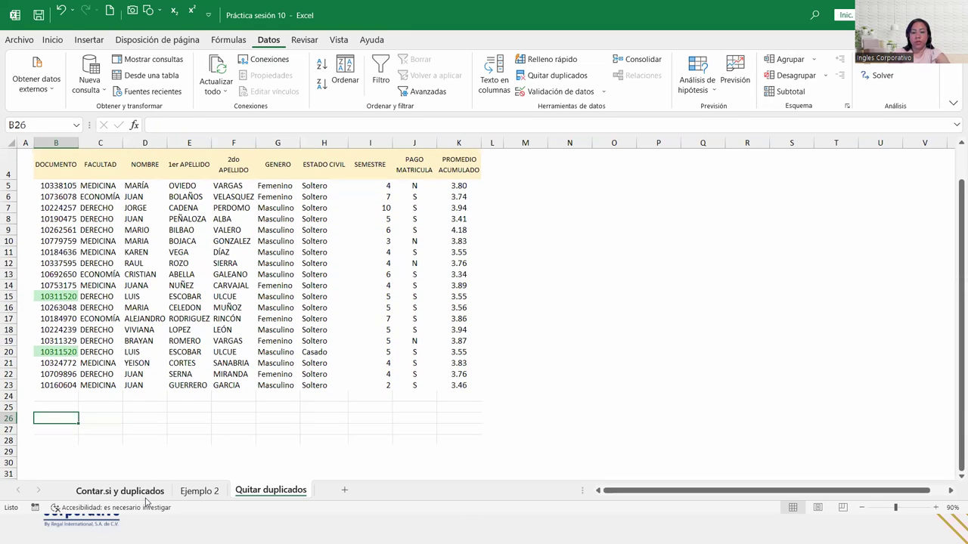
text(Total de est)
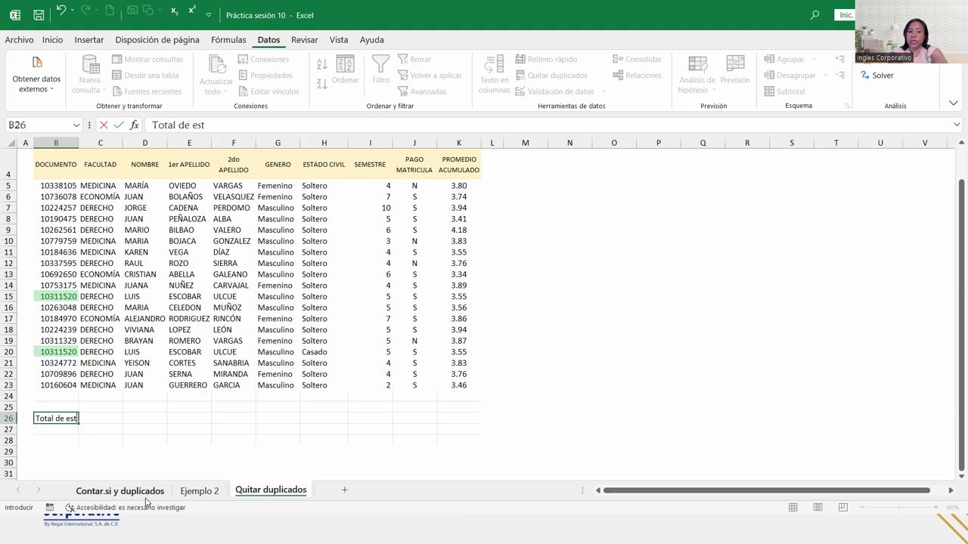
text(udiantes por facultad)
key(Return)
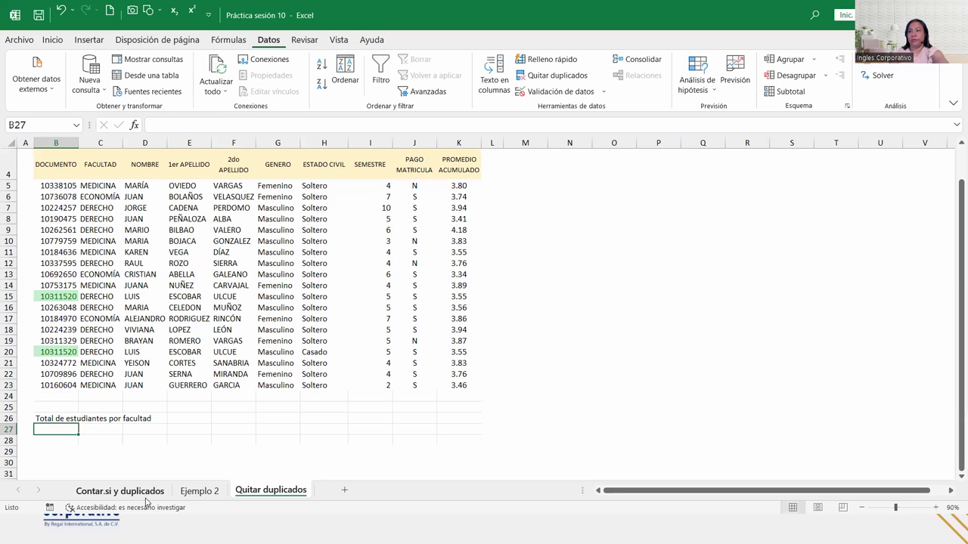
scroll(90, 376, down, 1)
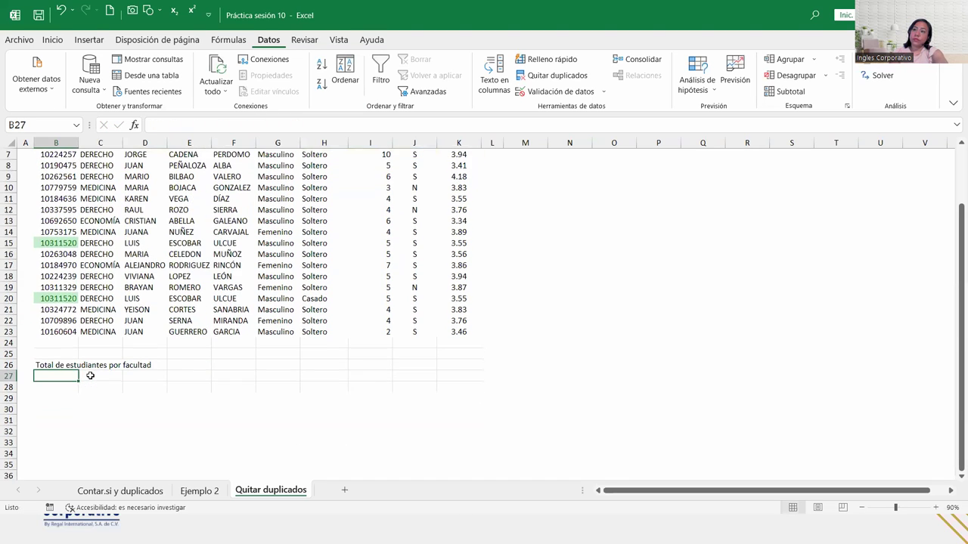
scroll(90, 375, up, 1)
scroll(90, 376, up, 1)
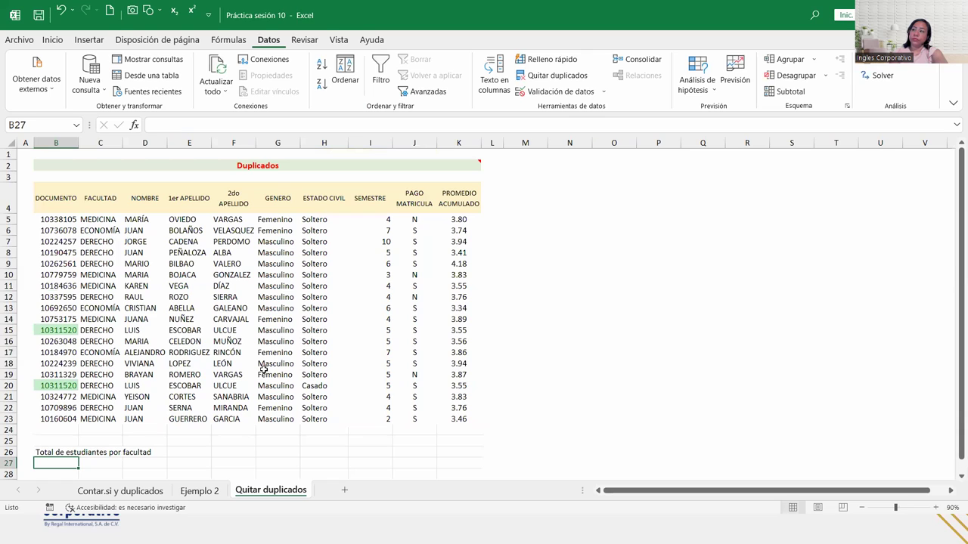
Step: Copy the faculty names from C5:C23 and paste them starting at E26
click(192, 450)
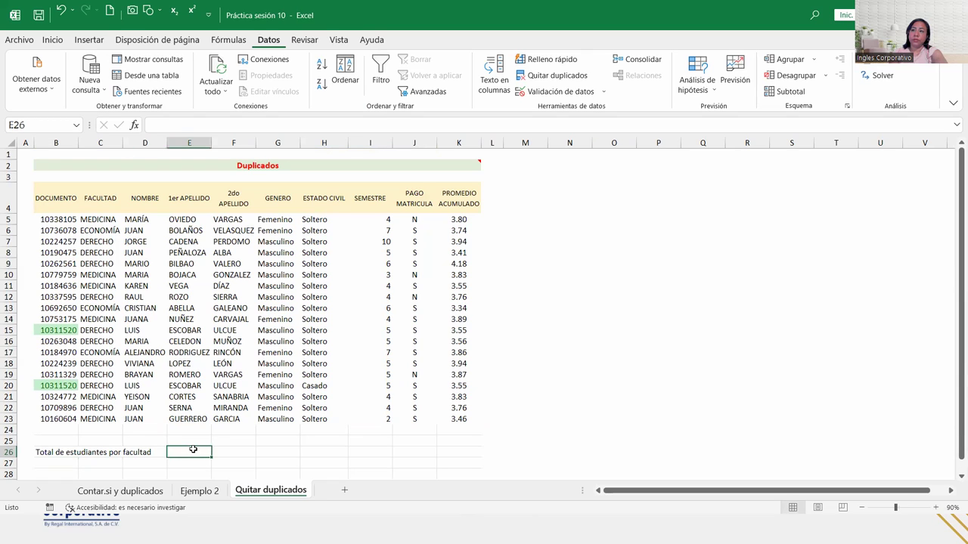
drag(97, 220, 108, 415)
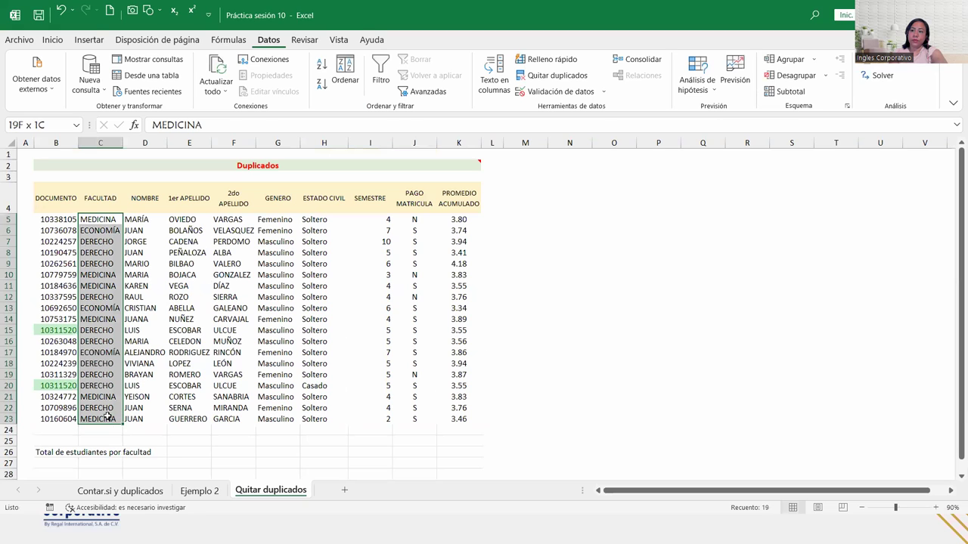
key(ctrl+c)
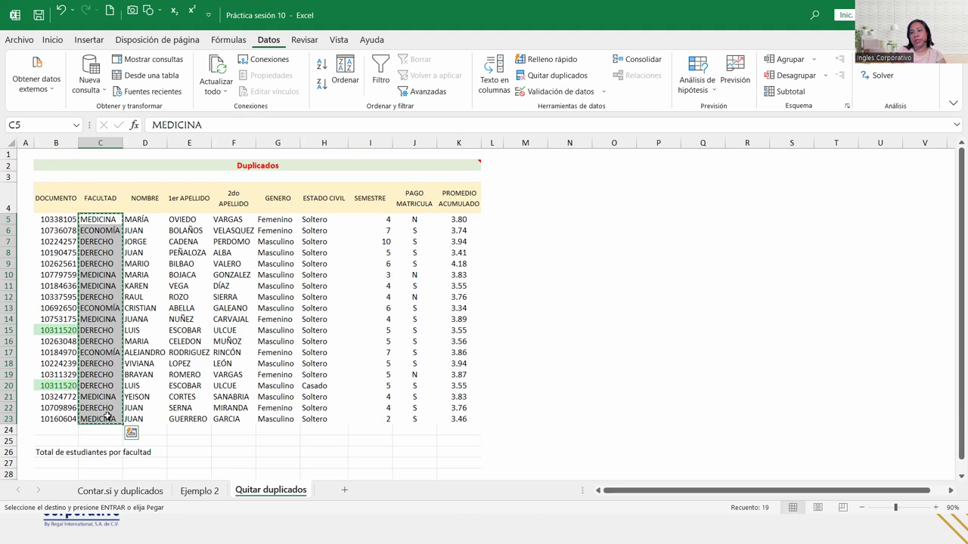
click(189, 456)
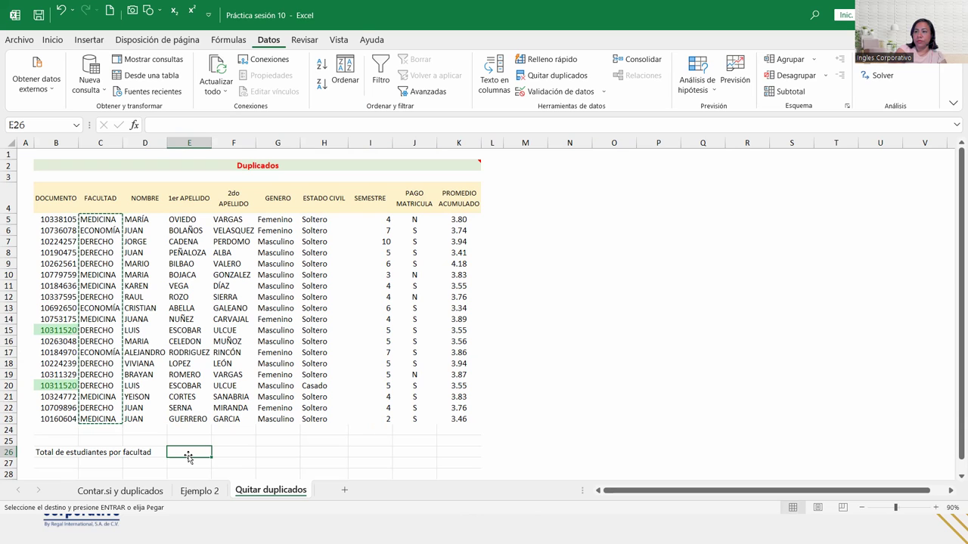
key(Return)
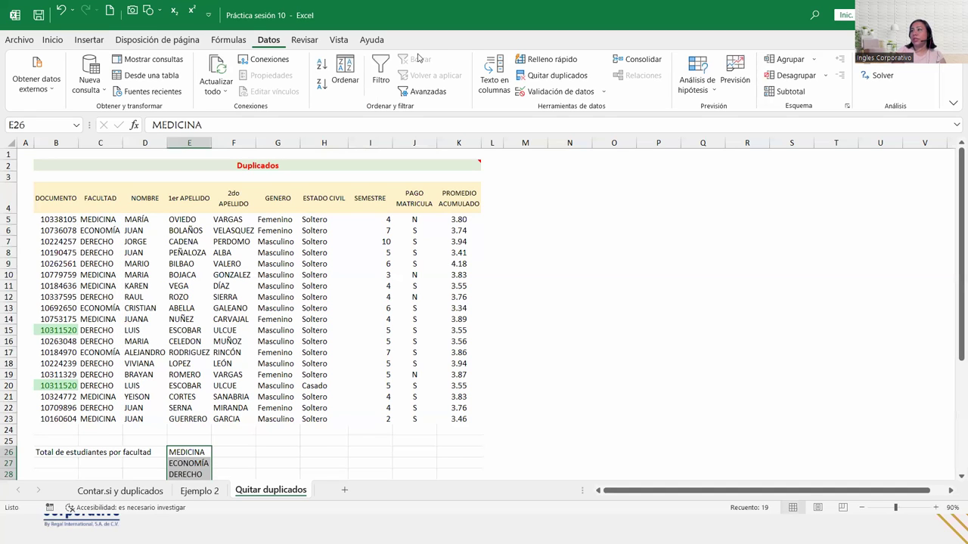
Step: Remove duplicates from the pasted list, leaving MEDICINA, ECONOMÍA and DERECHO in E26:E28
click(574, 75)
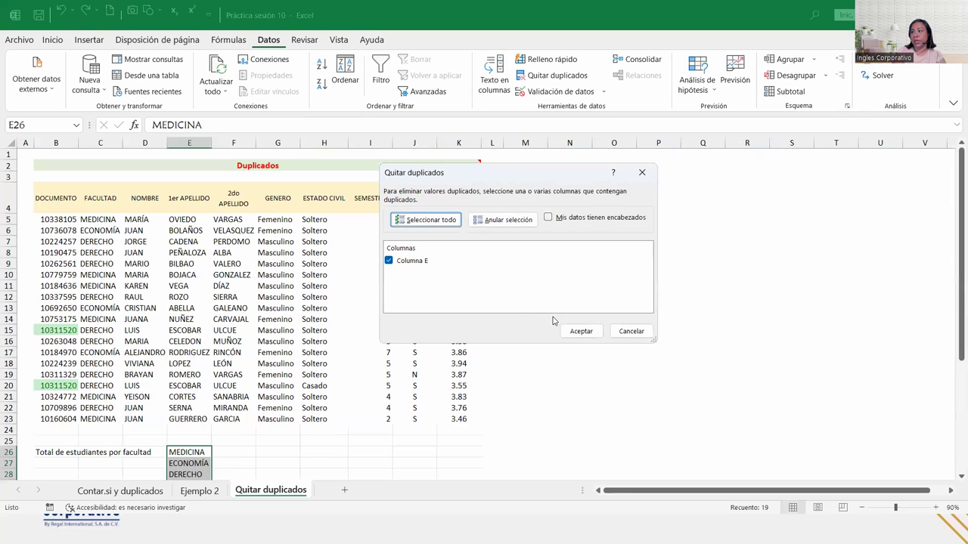
click(581, 332)
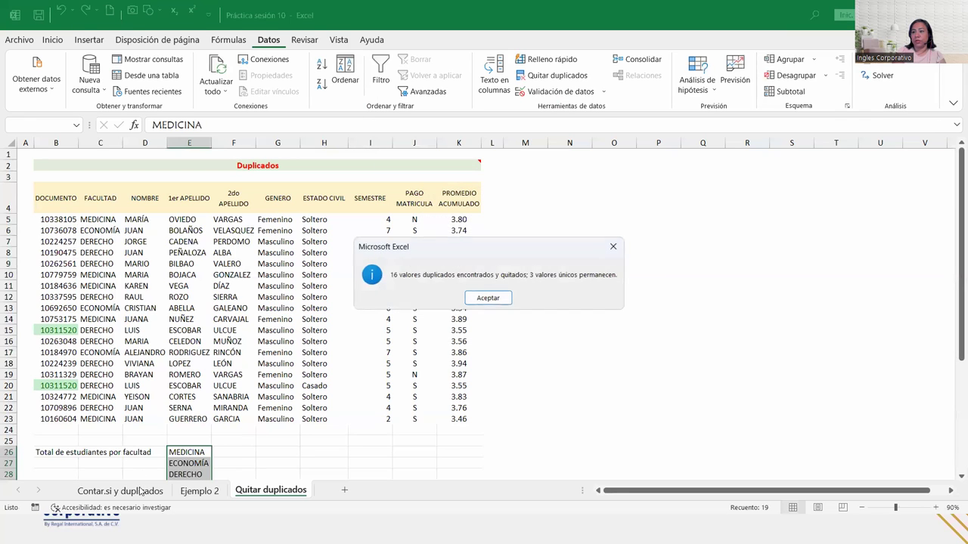
click(487, 299)
scroll(257, 420, down, 1)
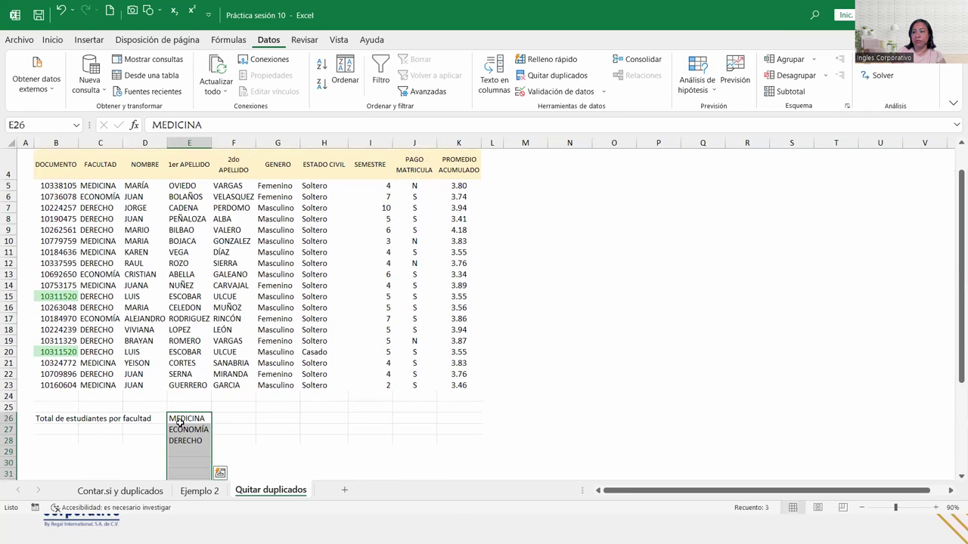
drag(178, 419, 182, 439)
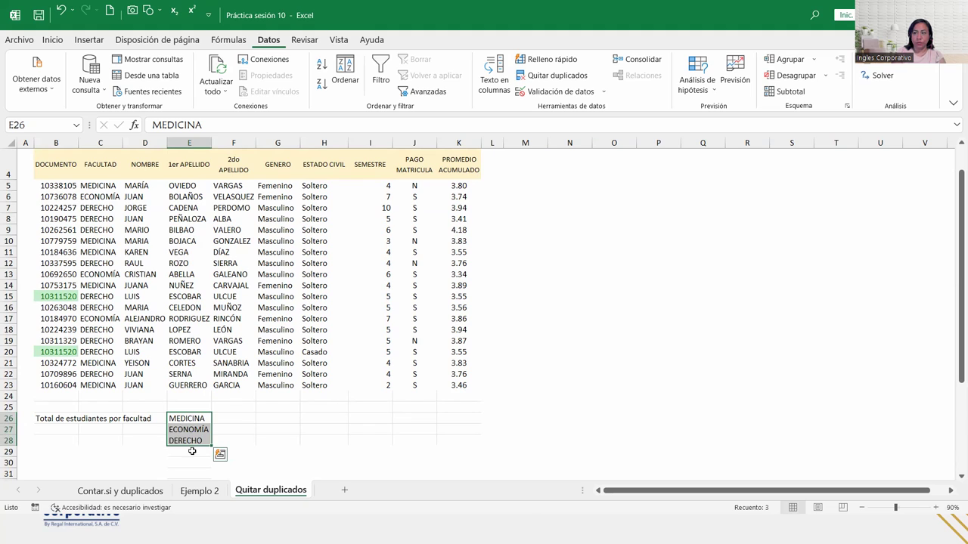
Step: Select cell F26 beside MEDICINA to hold its count
click(243, 419)
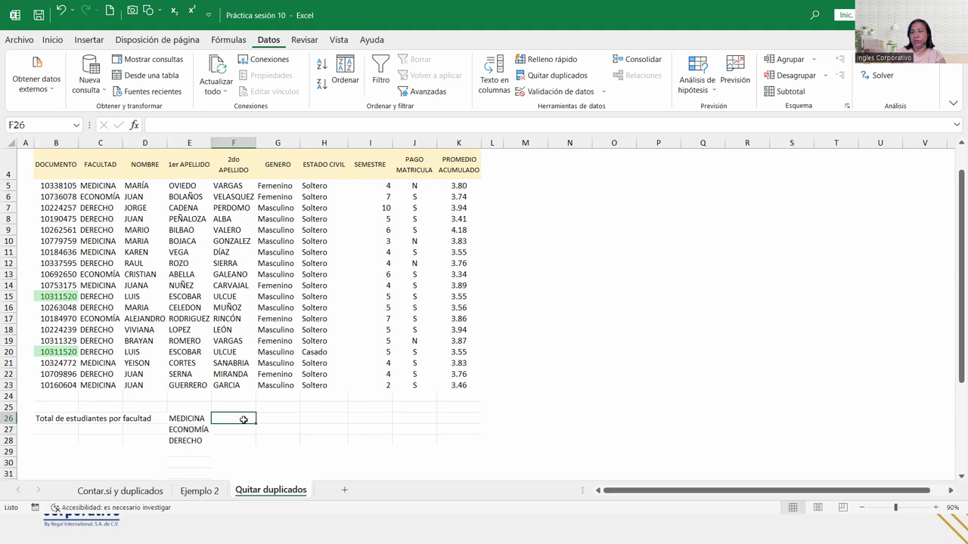
click(235, 428)
click(233, 443)
click(234, 429)
click(234, 417)
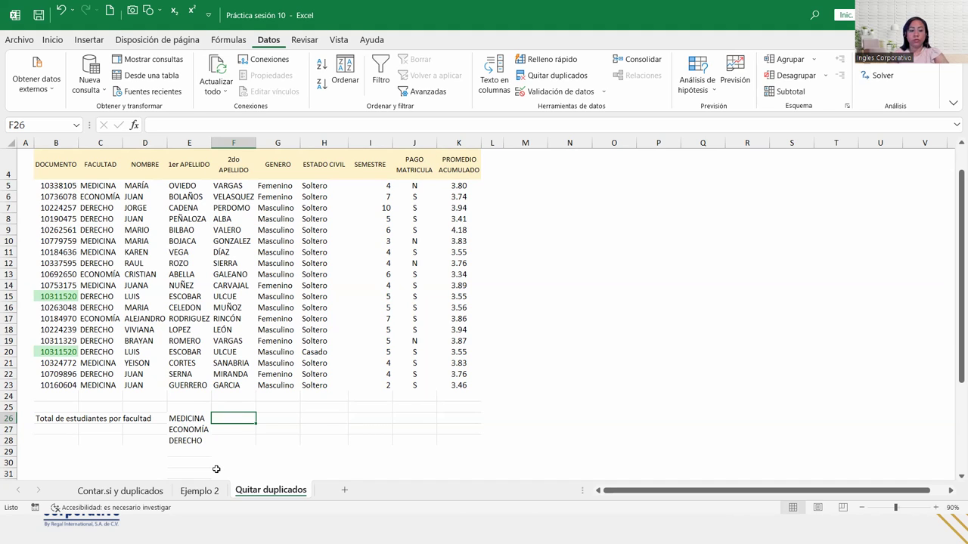
Step: Enter =CONTAR.SI($C$5:$C$23;E26) in F26, counting 6 MEDICINA students
text(=co)
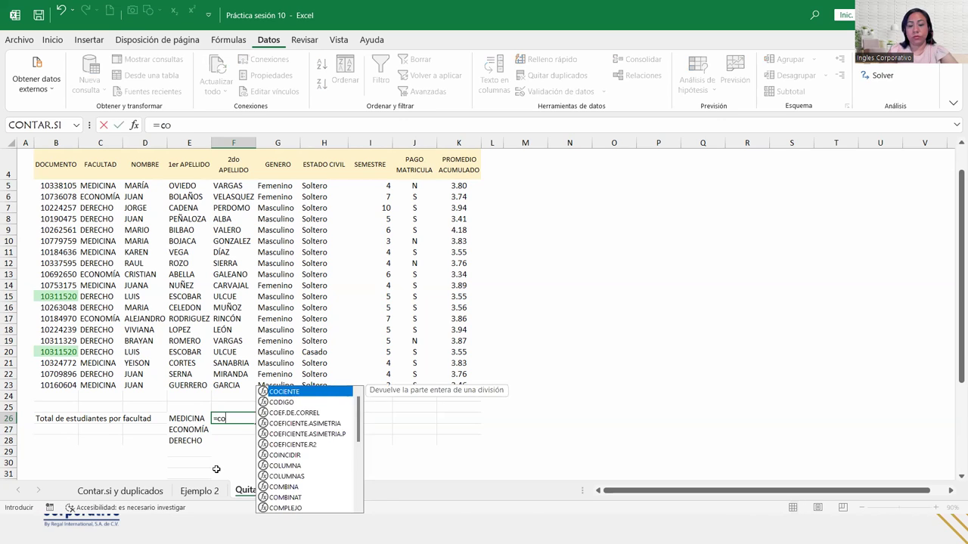
text(ntar.s)
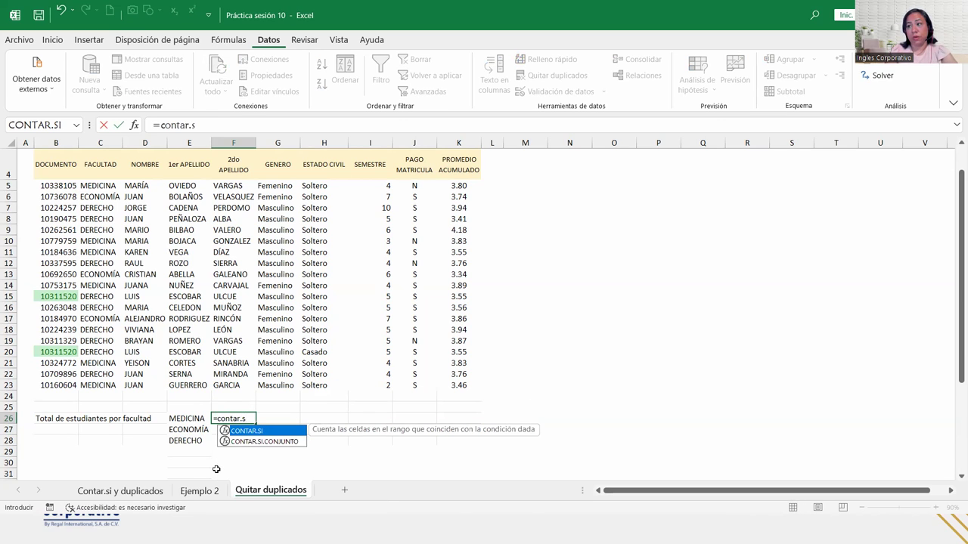
key(Tab)
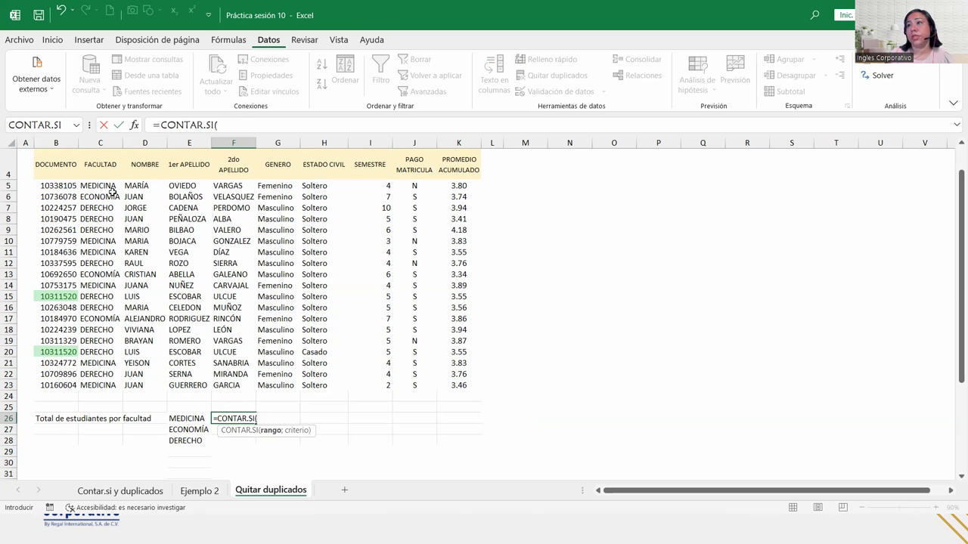
drag(106, 186, 106, 386)
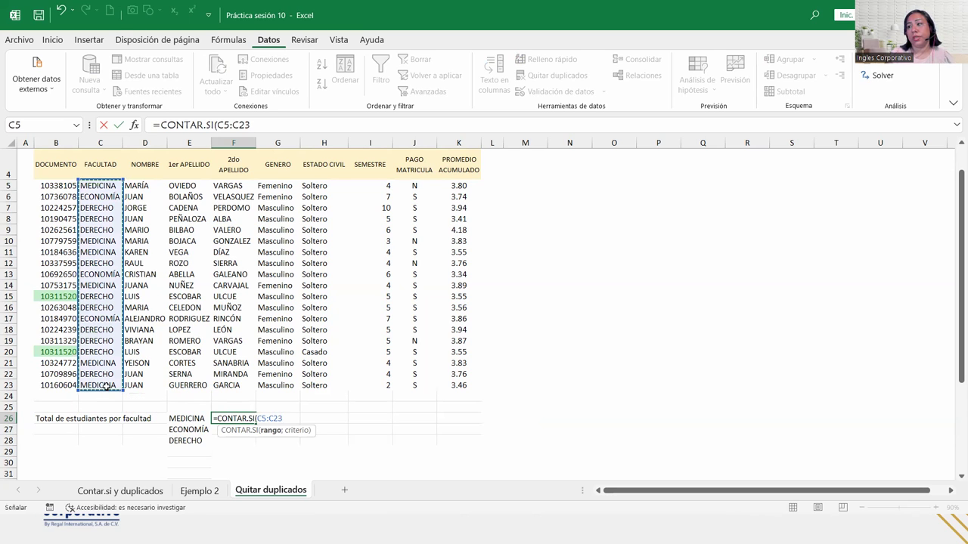
key(F4)
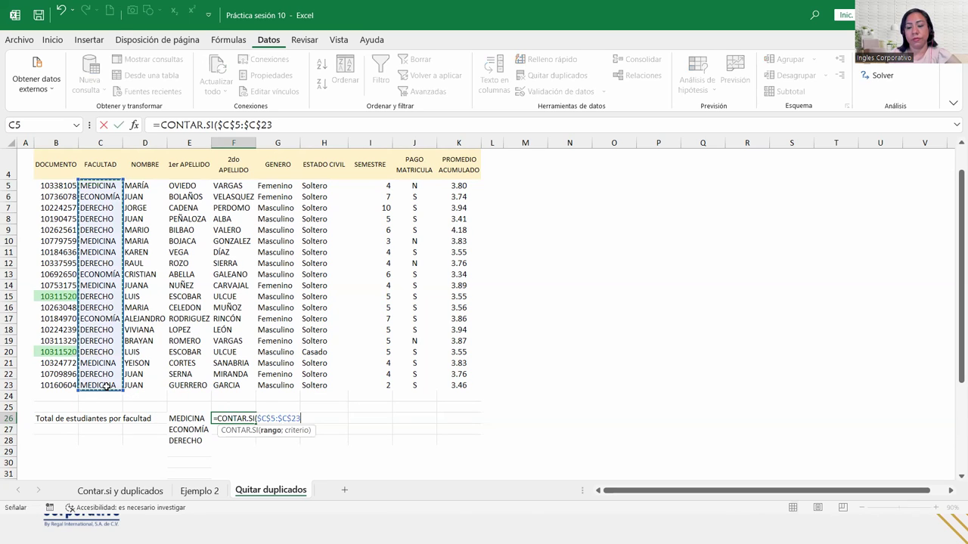
text(;)
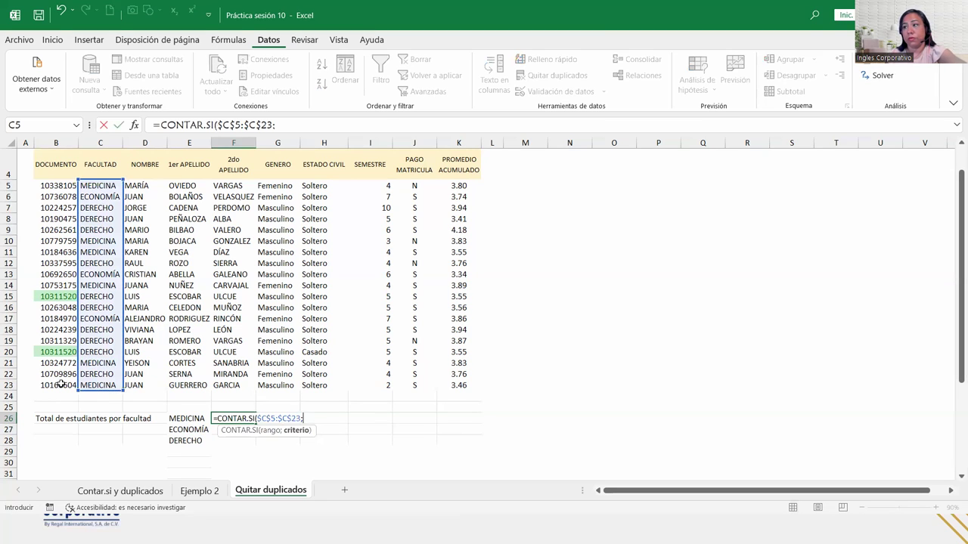
click(187, 418)
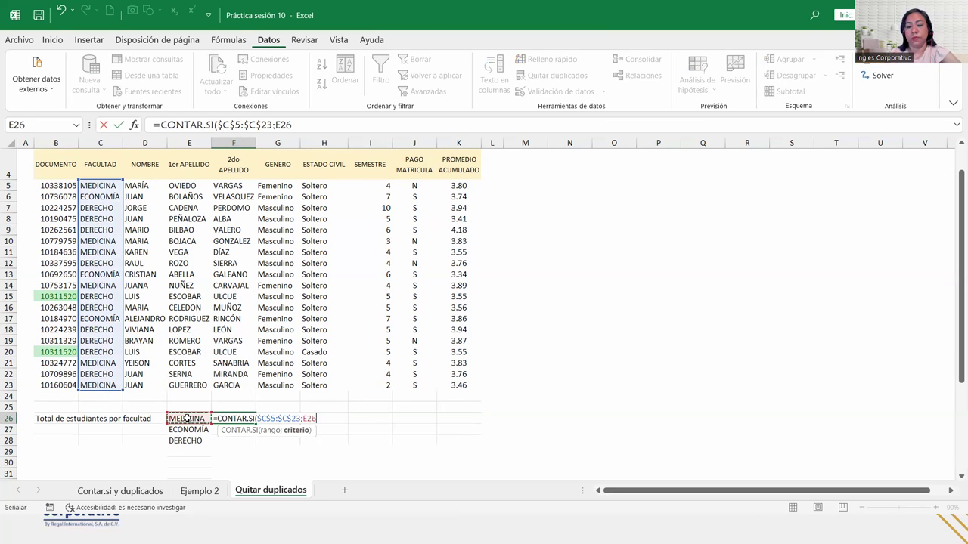
key(Return)
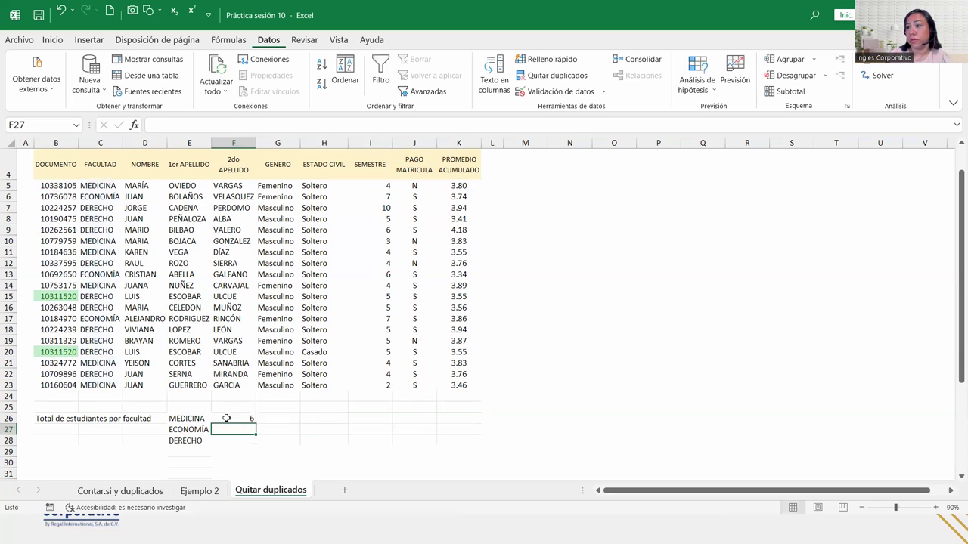
Step: Fill the count formula down to F28, giving ECONOMÍA 3 and DERECHO 10
click(227, 418)
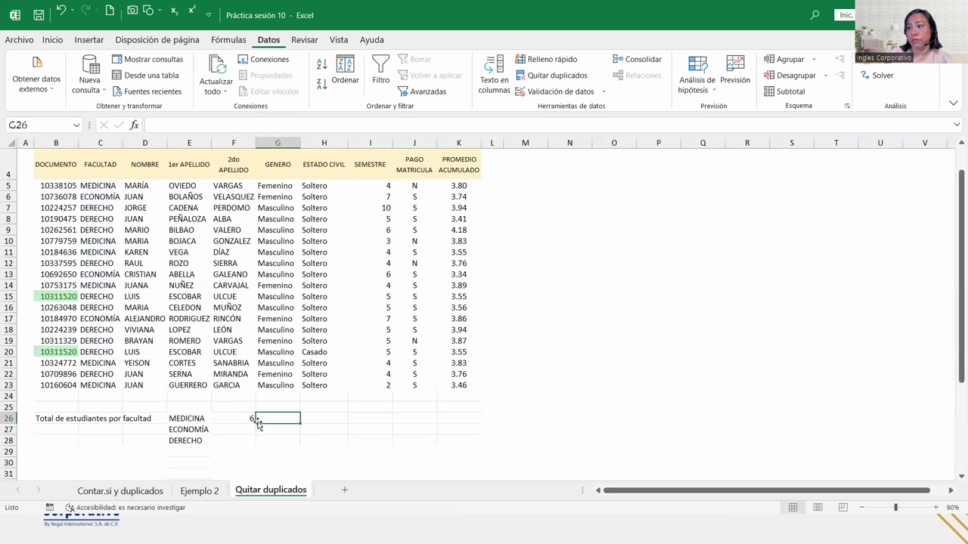
drag(256, 423, 254, 446)
click(237, 428)
click(238, 418)
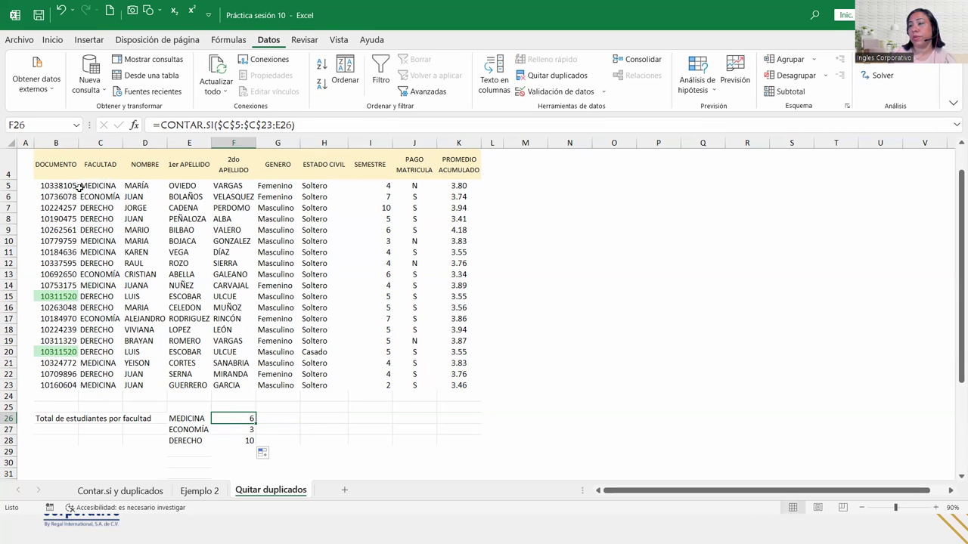
drag(68, 187, 66, 387)
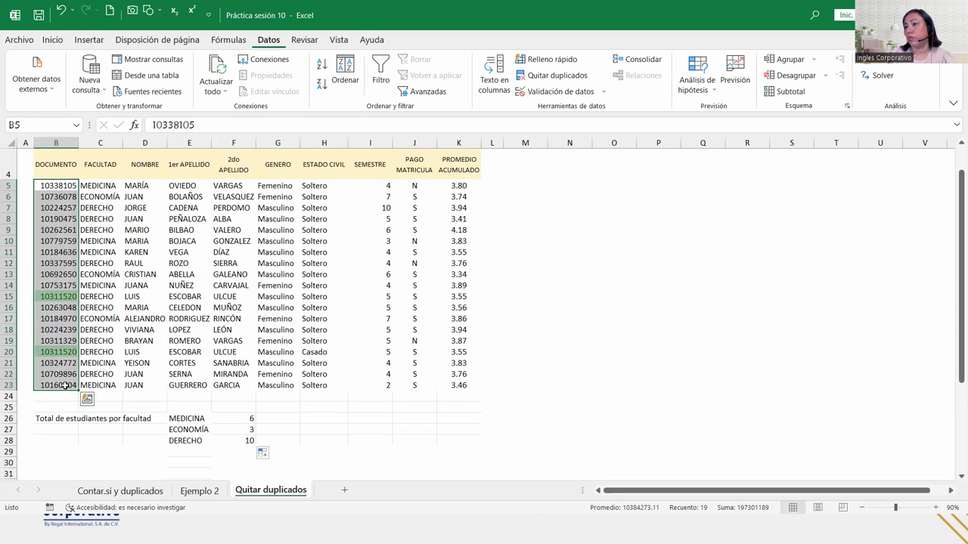
Step: Add an Autosuma SUMA formula in F29 totalling the faculty counts to 19
click(246, 453)
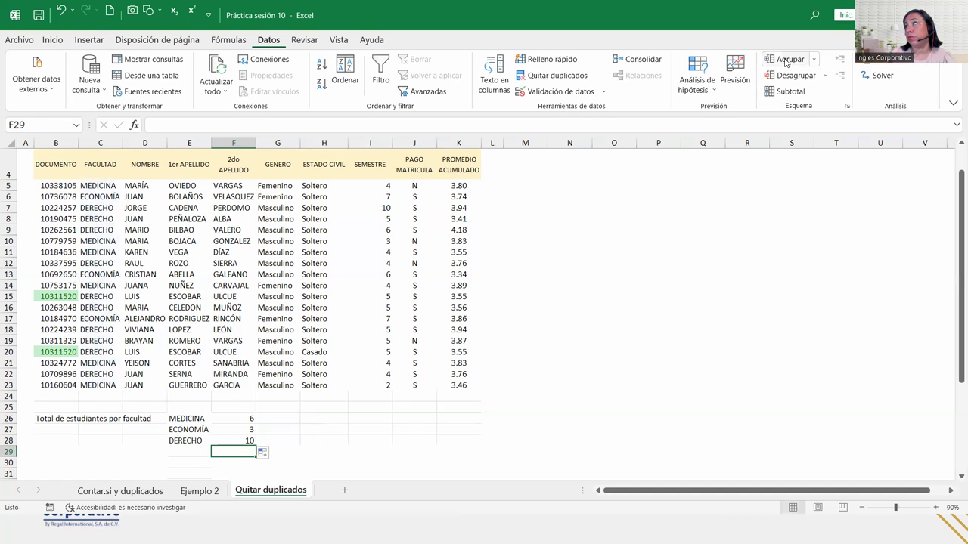
click(229, 39)
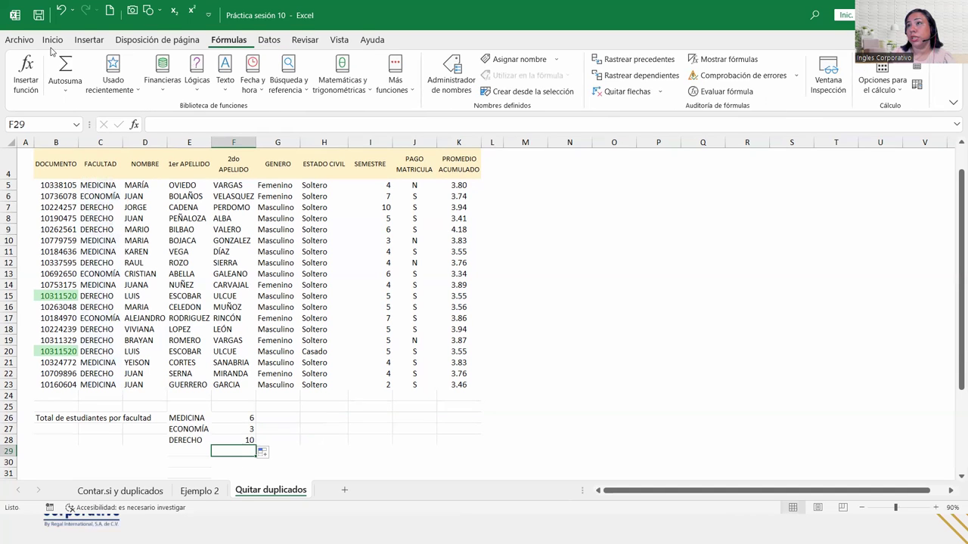
click(65, 68)
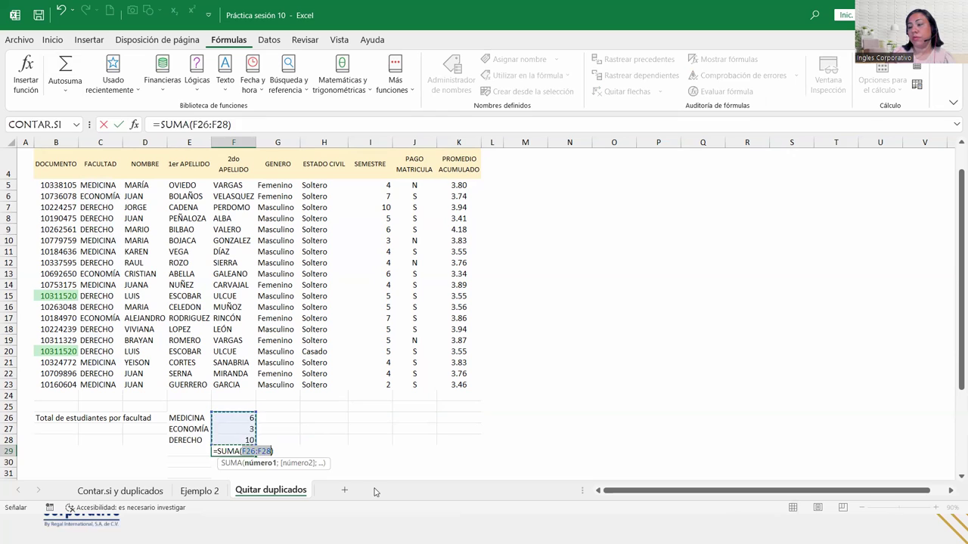
key(Return)
Step: Label the total 'Total Global' in cell E29
click(193, 448)
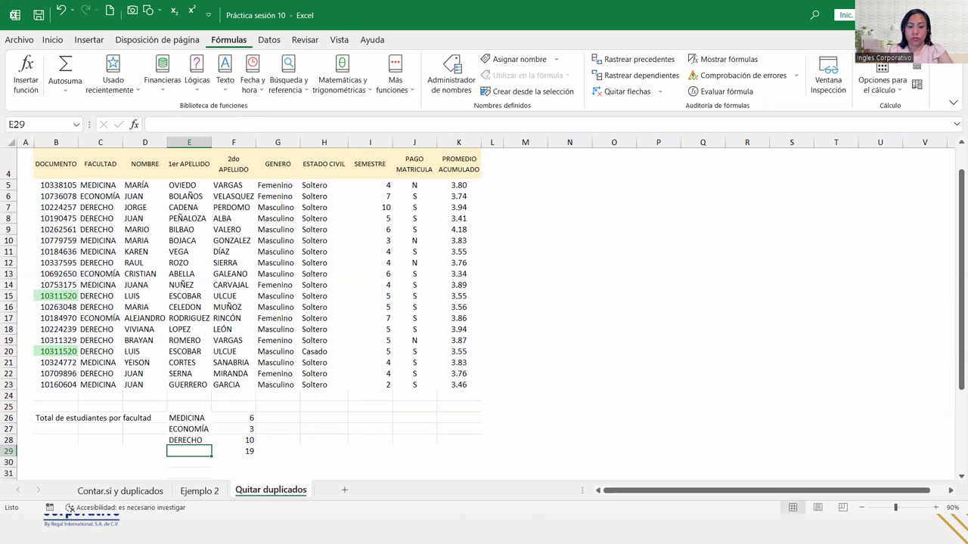
text(Totl)
key(BackSpace)
text(al Global)
key(Return)
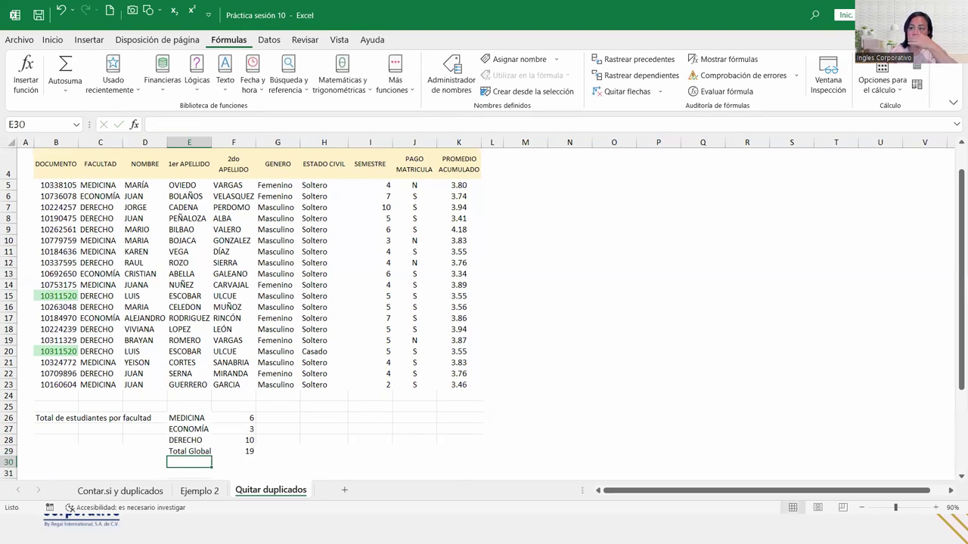
click(244, 418)
click(100, 331)
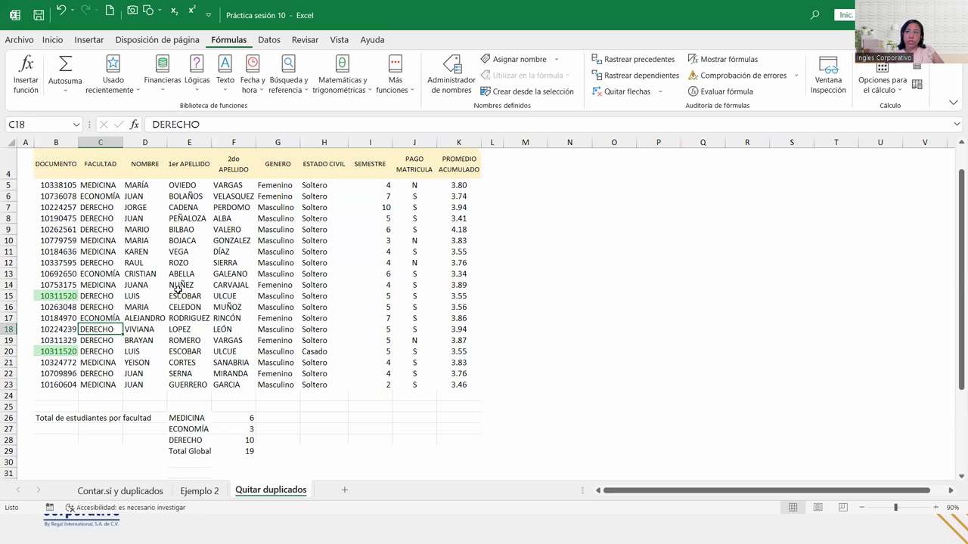
click(112, 352)
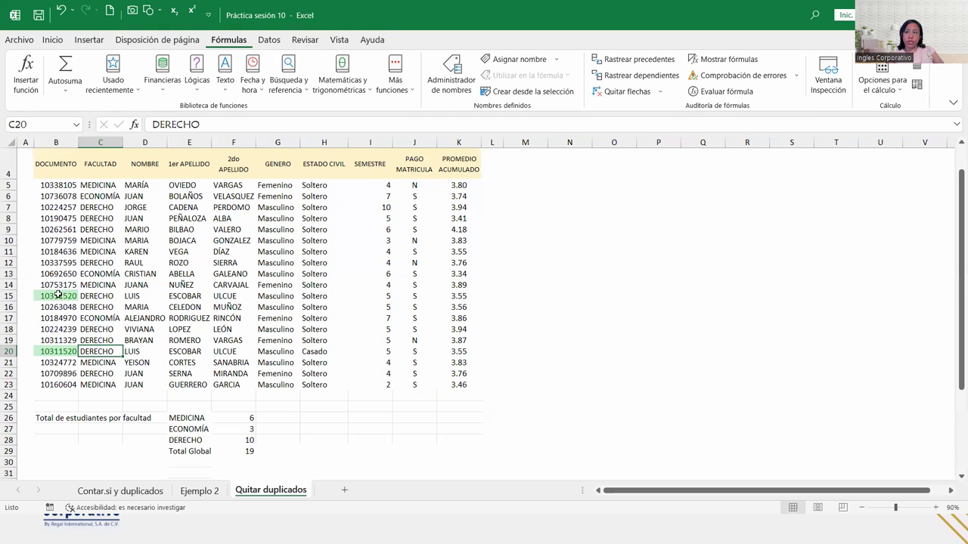
click(9, 295)
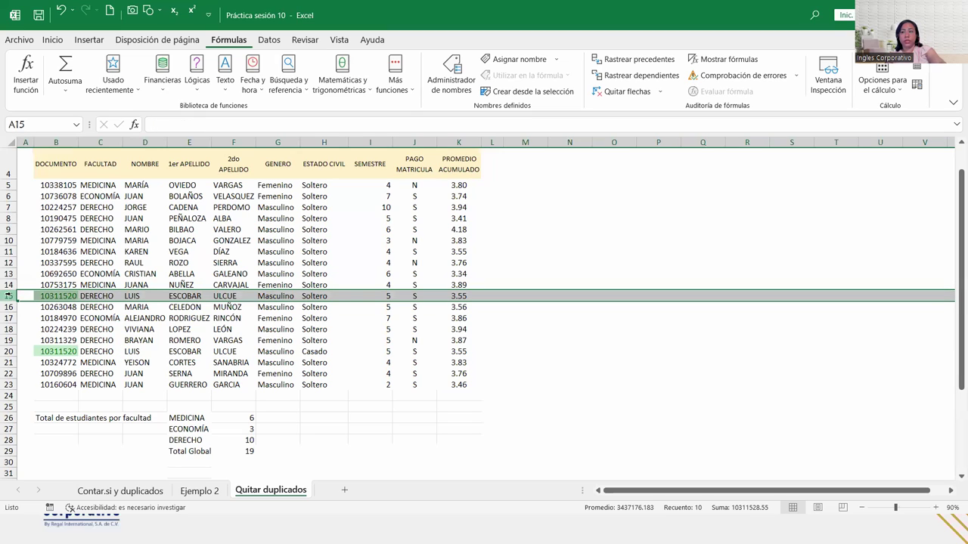
ctrl+click(9, 352)
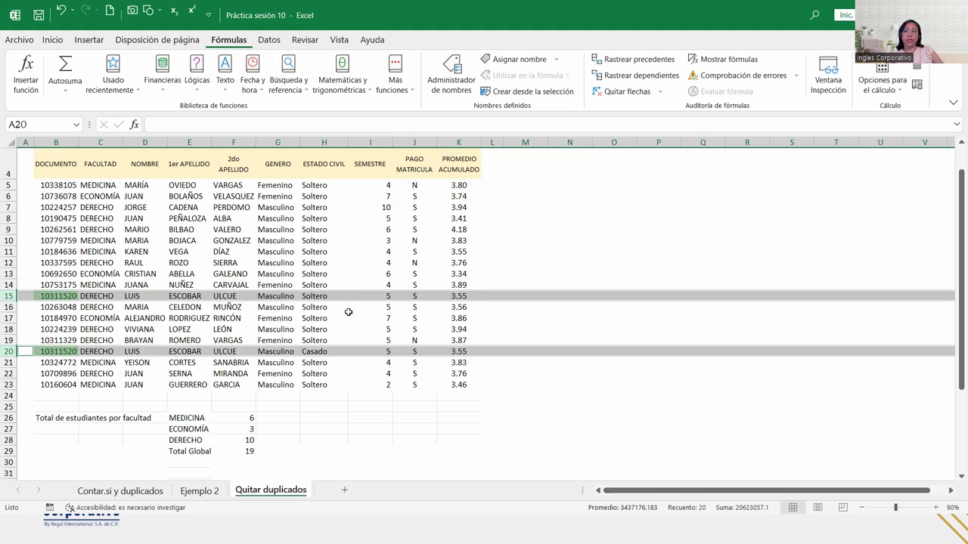
click(250, 420)
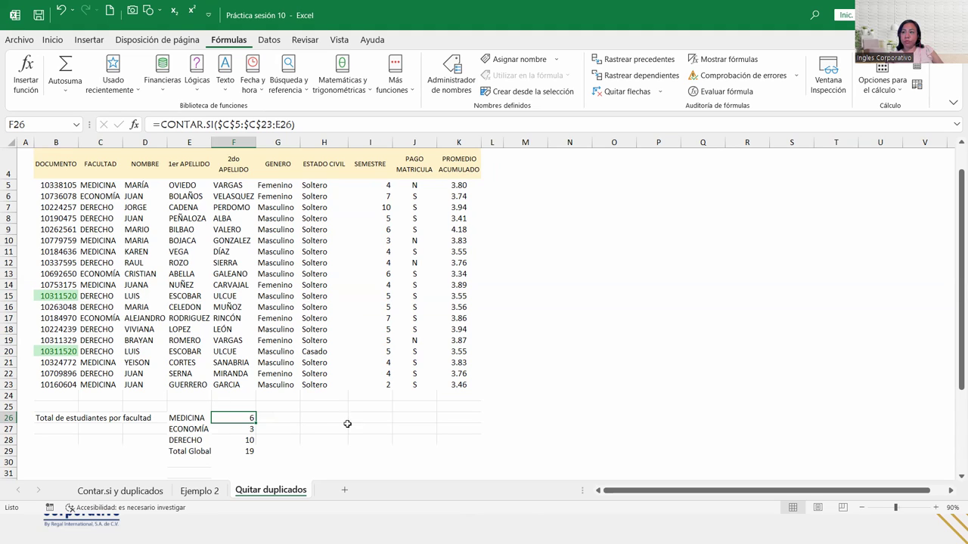
click(287, 419)
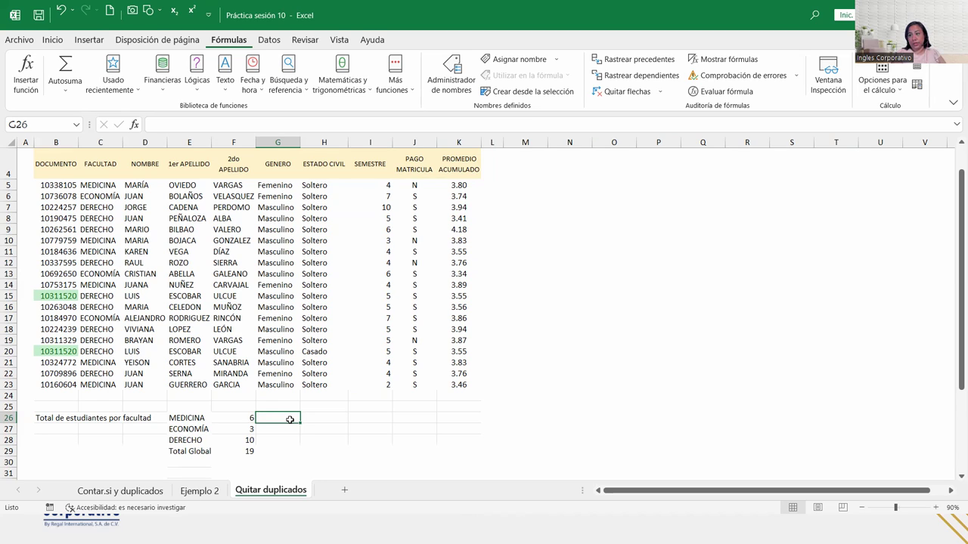
Step: Give the Total Global value 19 in F29 a light-blue fill colour
click(236, 445)
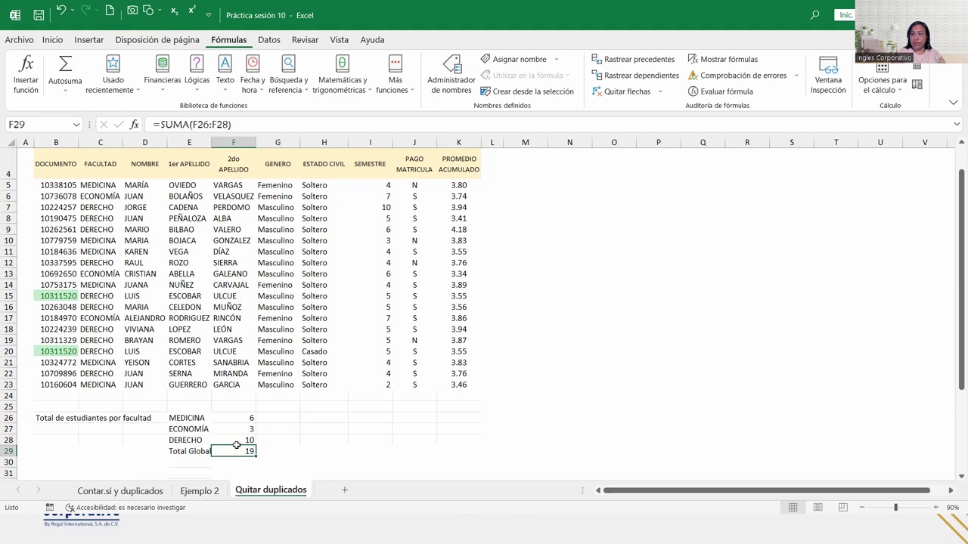
click(53, 40)
click(181, 84)
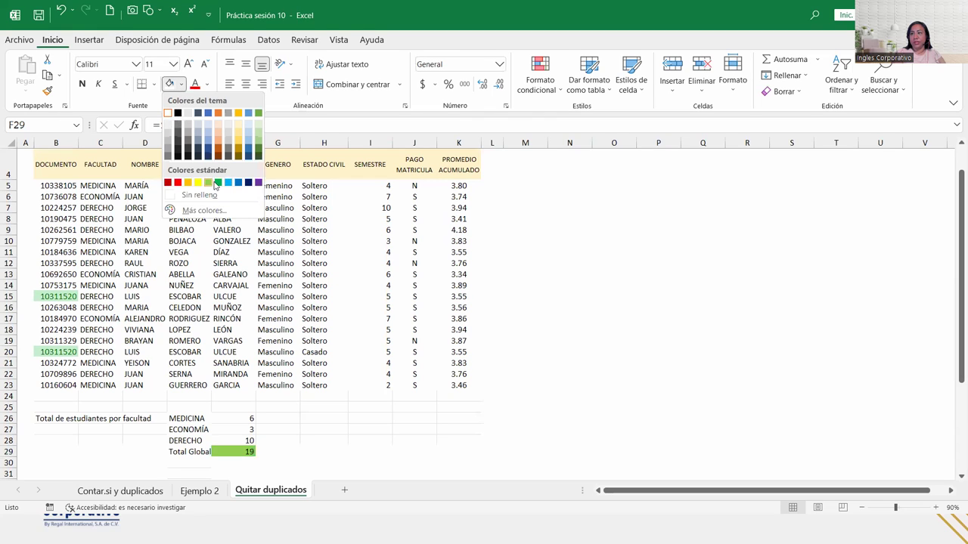
click(252, 128)
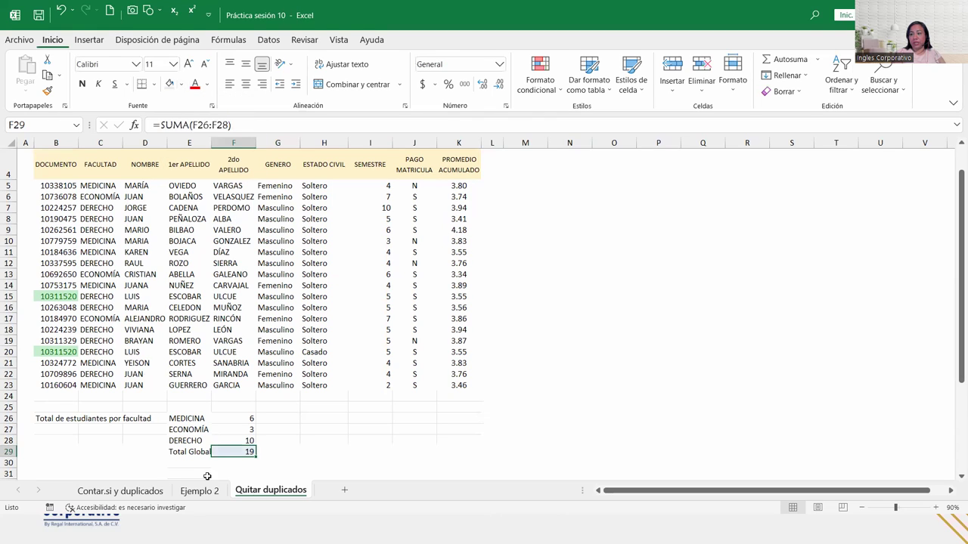
click(283, 448)
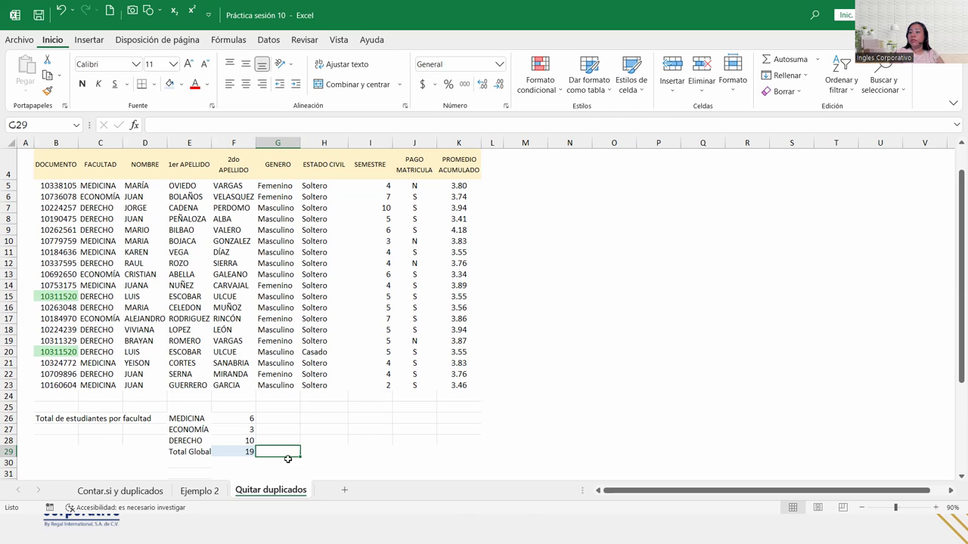
click(185, 452)
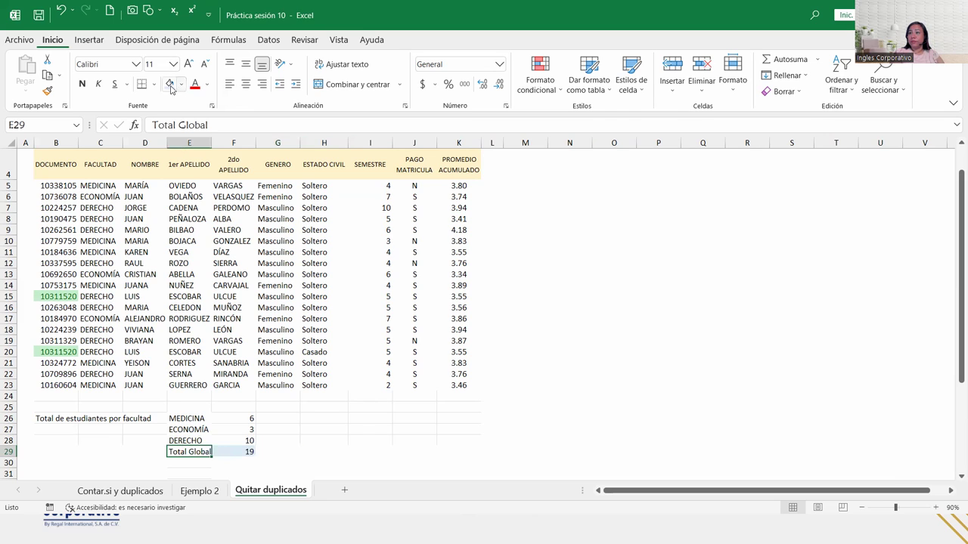
Step: Review the SUMA formula in F29, the F26:F28 CONTAR.SI counts, and sample FACULTAD entries
click(223, 454)
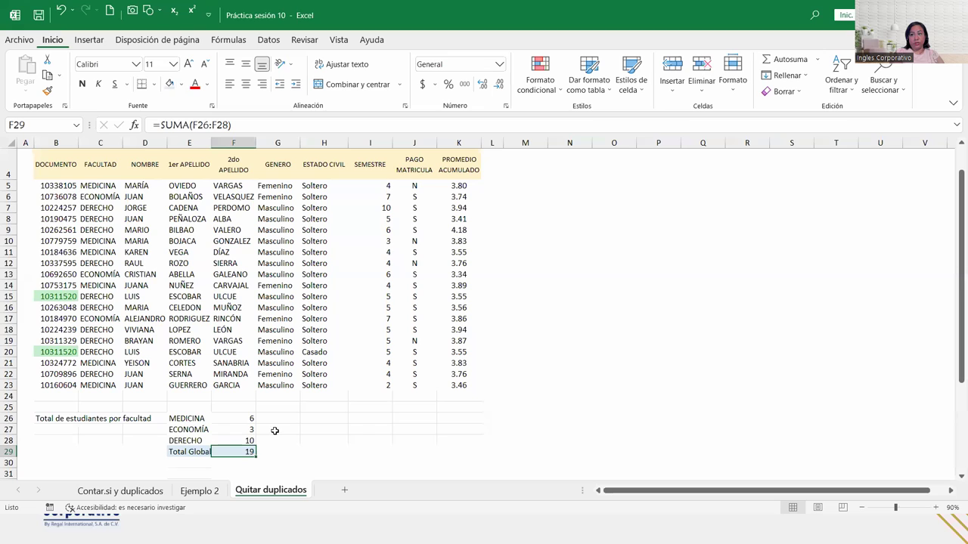
click(237, 428)
click(237, 417)
click(234, 429)
click(230, 437)
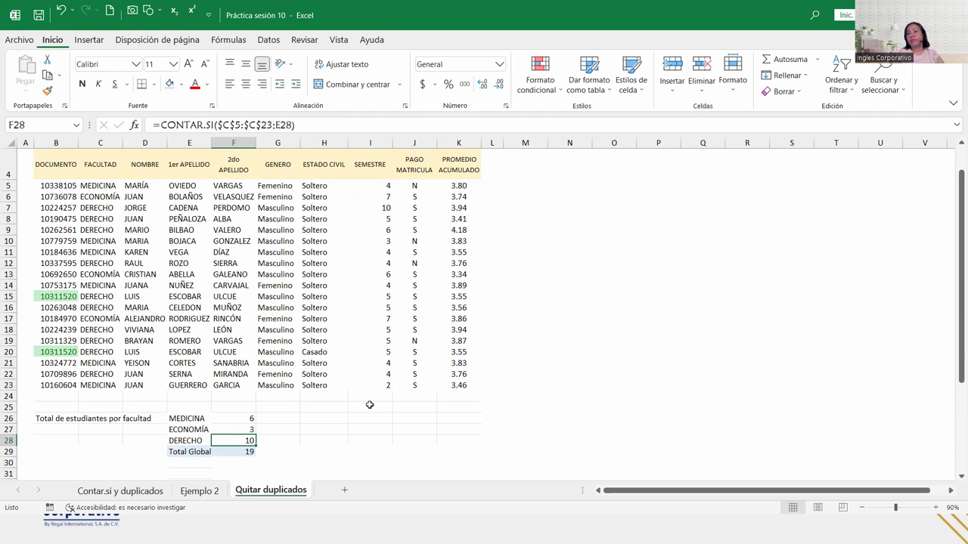
click(109, 272)
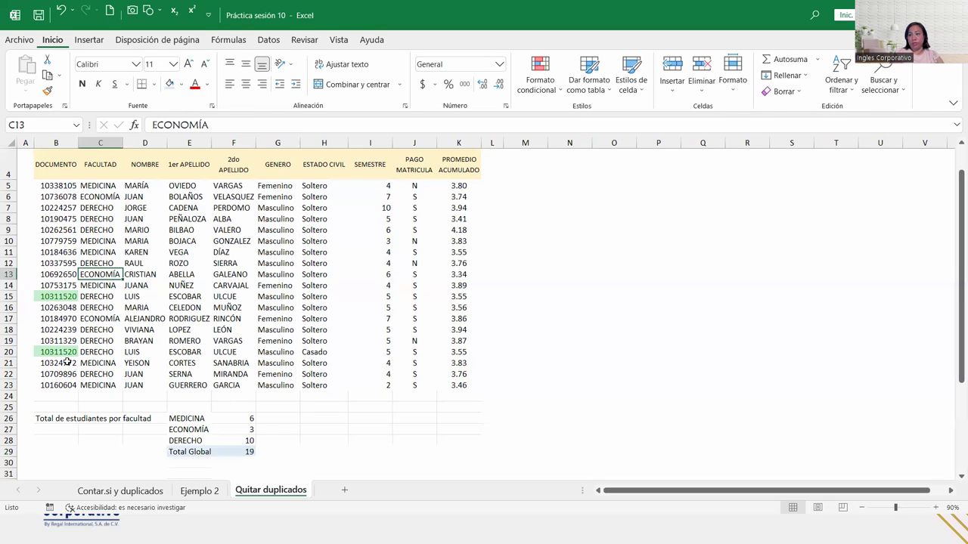
click(120, 304)
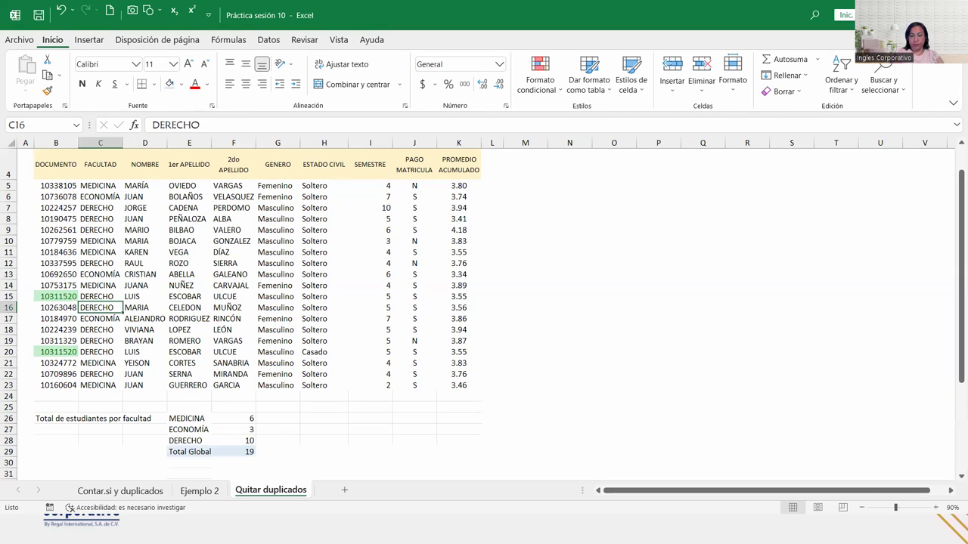